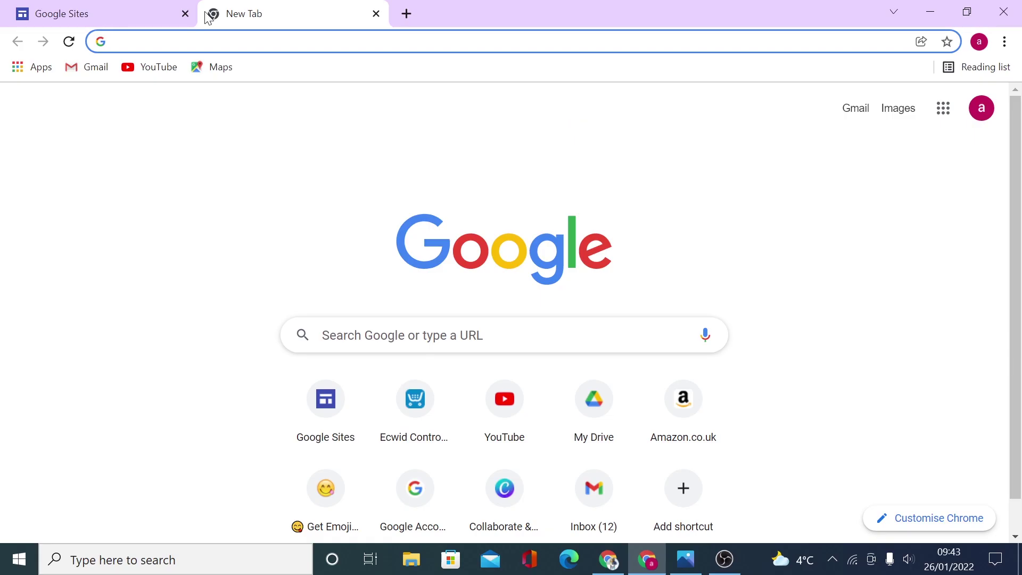
Step: Switch to Google Sites and create a new blank site
left_click(73, 16)
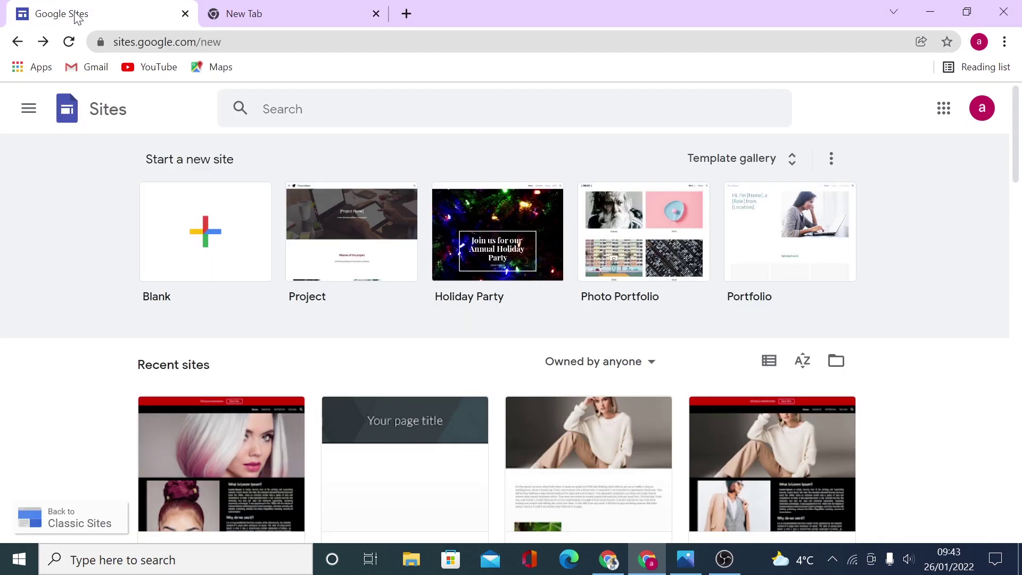
left_click(218, 238)
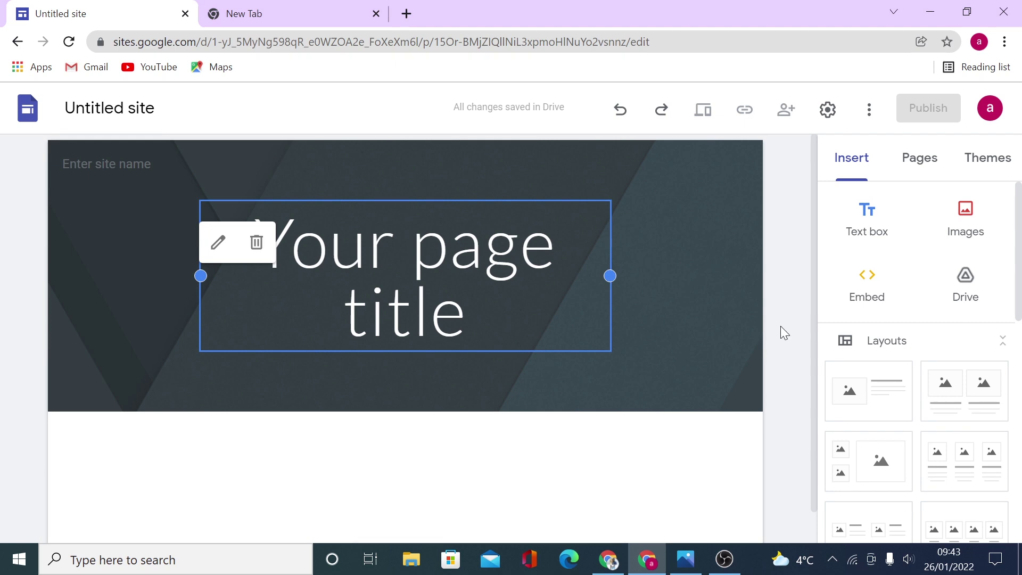
Step: Look through the downloadable code samples on the custom HTML code page in the other browser window and return to the new site
left_click(607, 559)
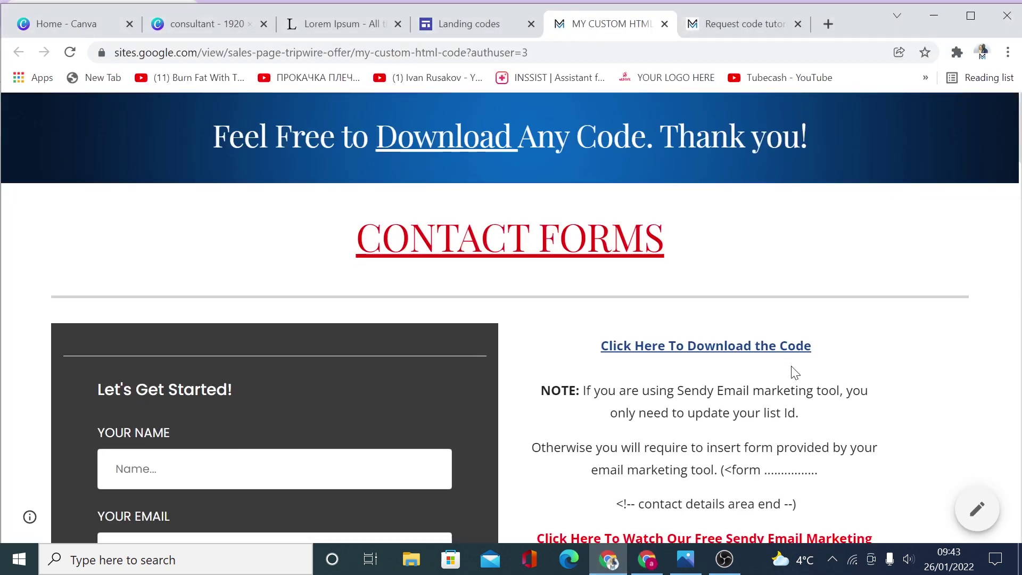
scroll(793, 371, "down", 5)
scroll(795, 372, "down", 20)
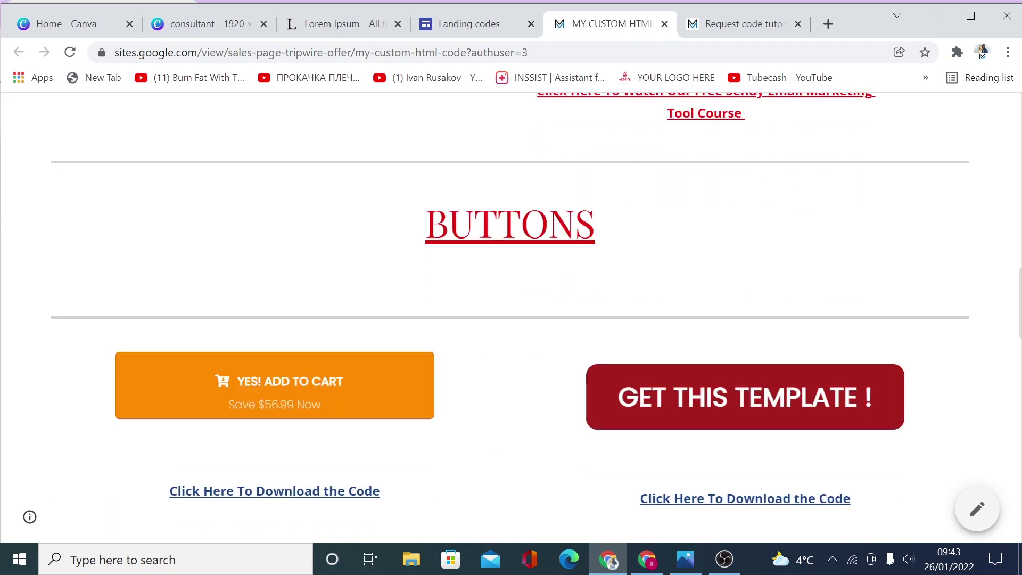
scroll(308, 316, "down", 9)
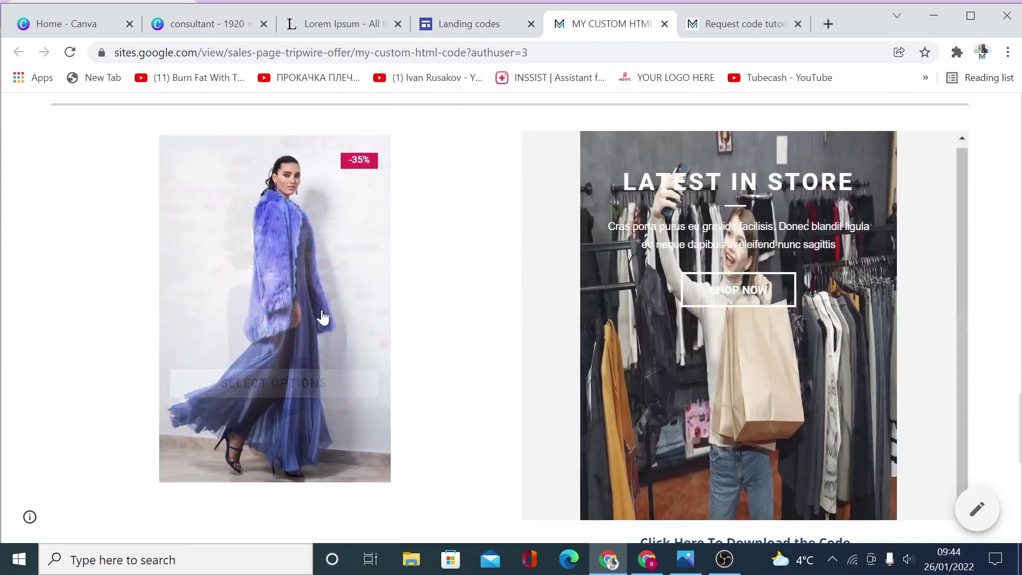
scroll(777, 355, "down", 10)
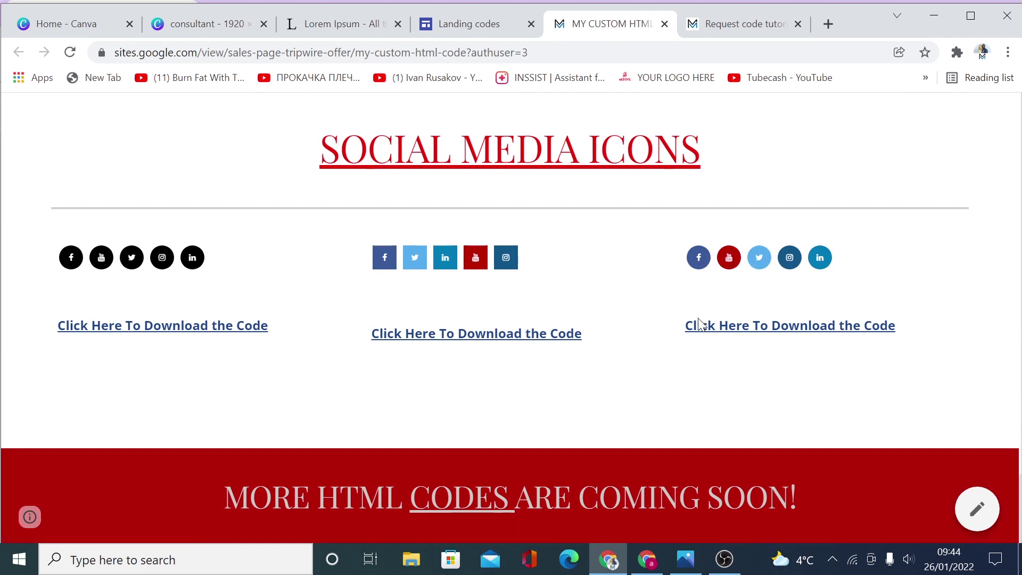
left_click(647, 559)
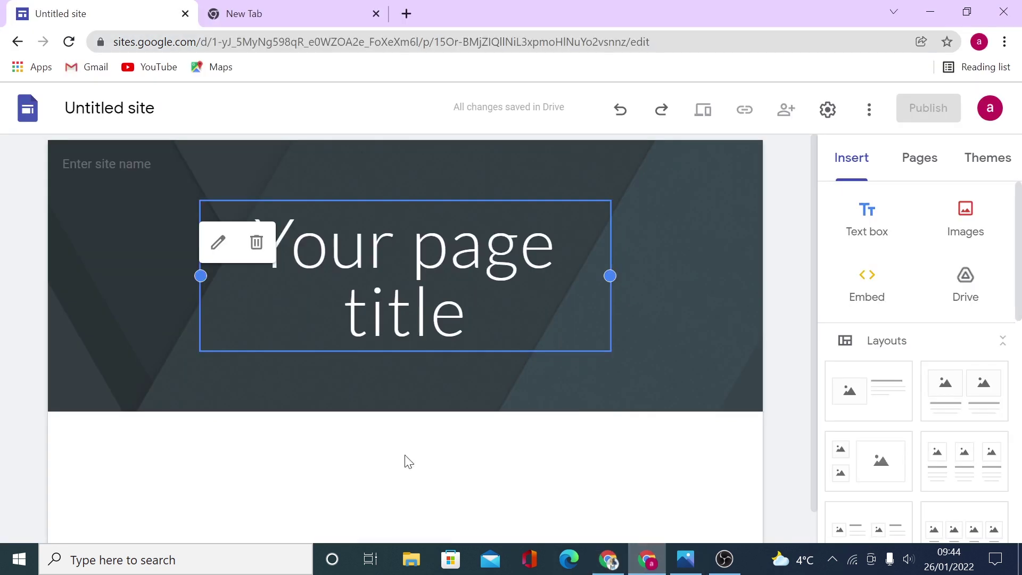
Step: Name the new site "free website"
left_click(110, 107)
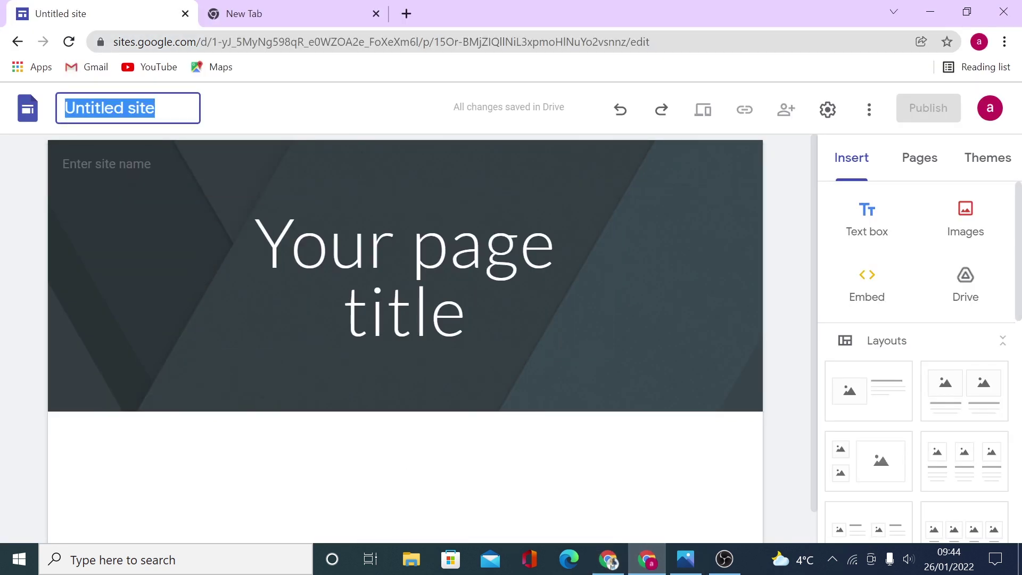
type("free website")
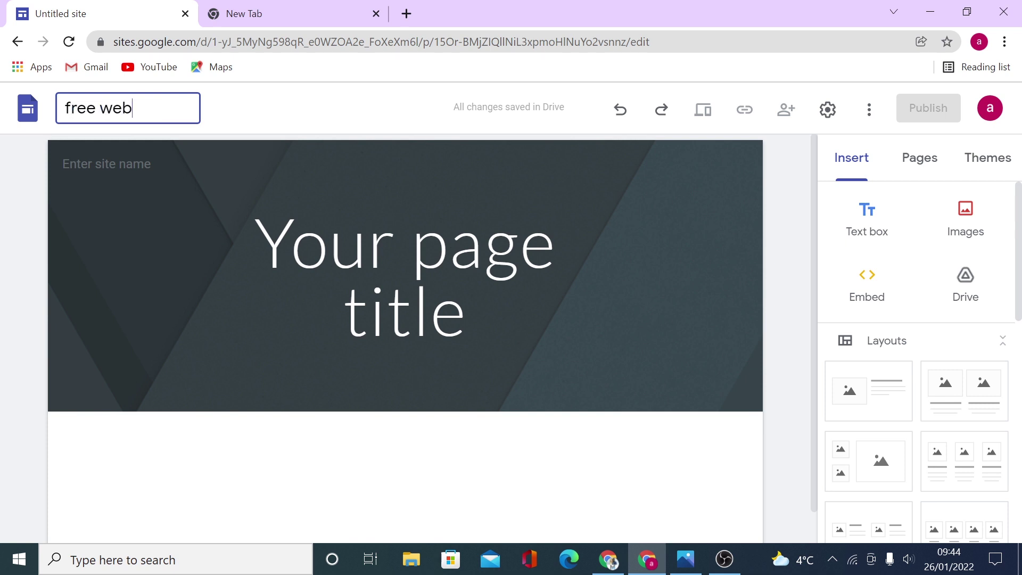
left_click(263, 124)
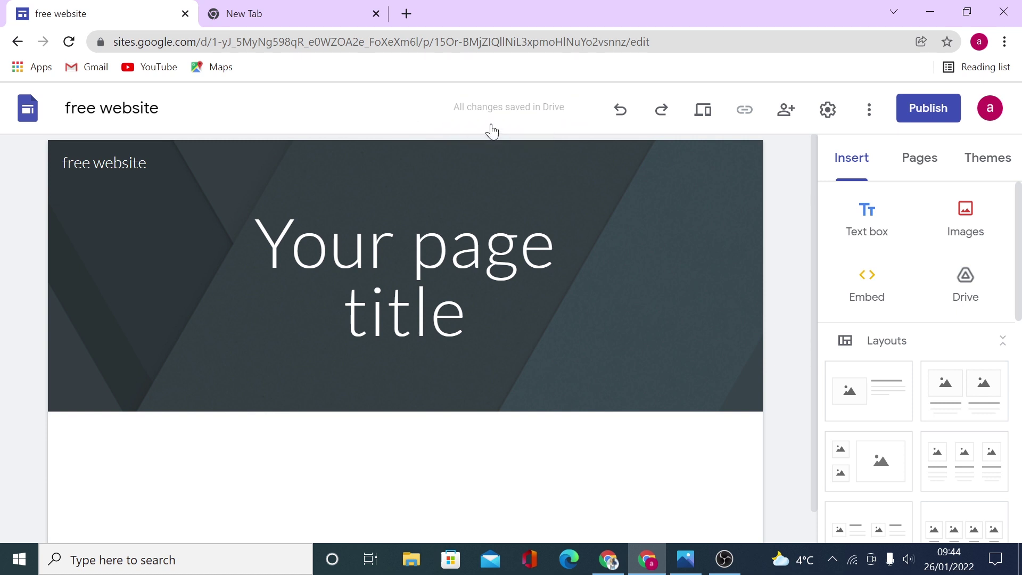
left_click(522, 197)
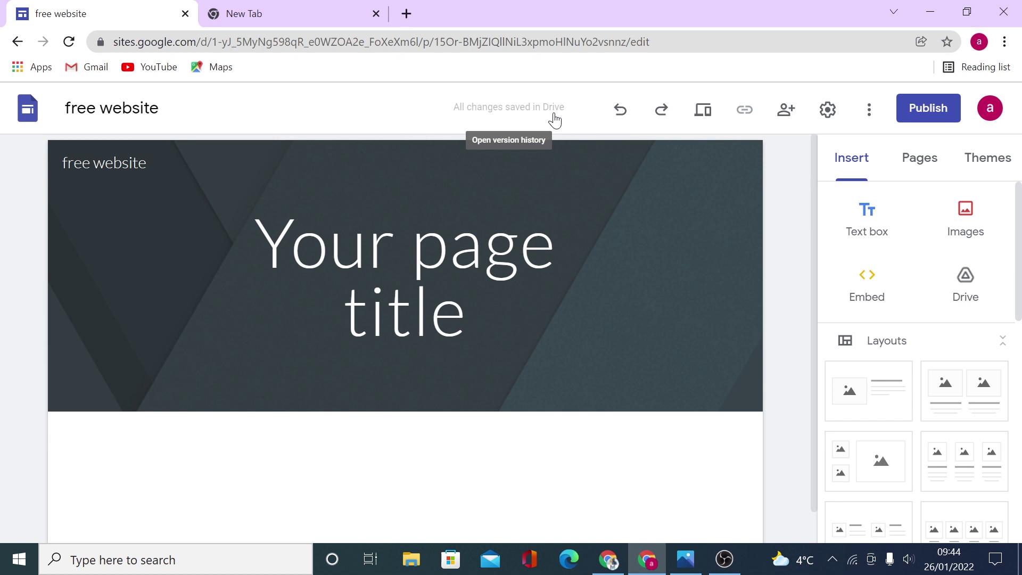
Step: Set the Simple theme's custom colour to red #cb0c0c
left_click(971, 164)
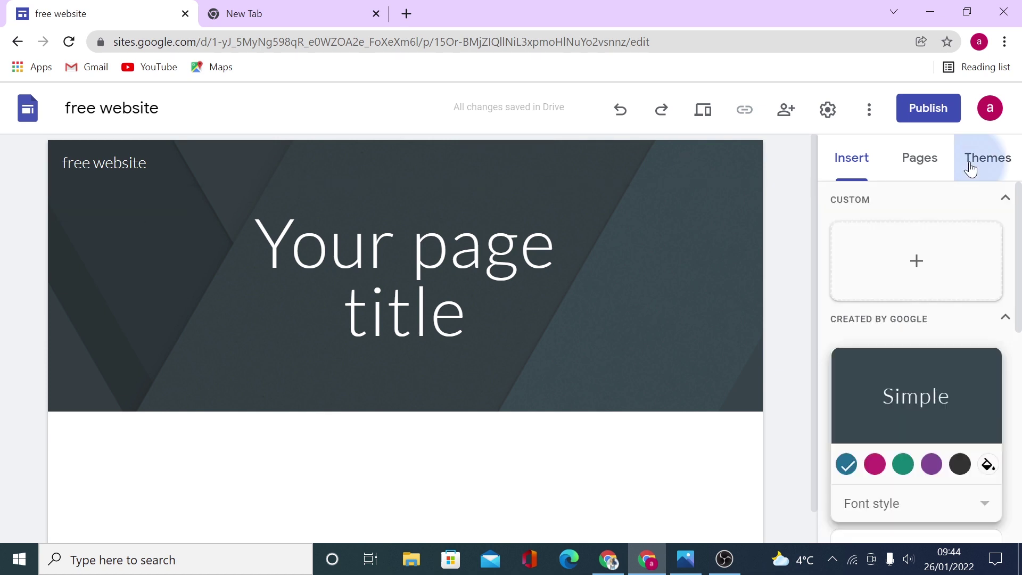
scroll(1019, 216, "down", 2)
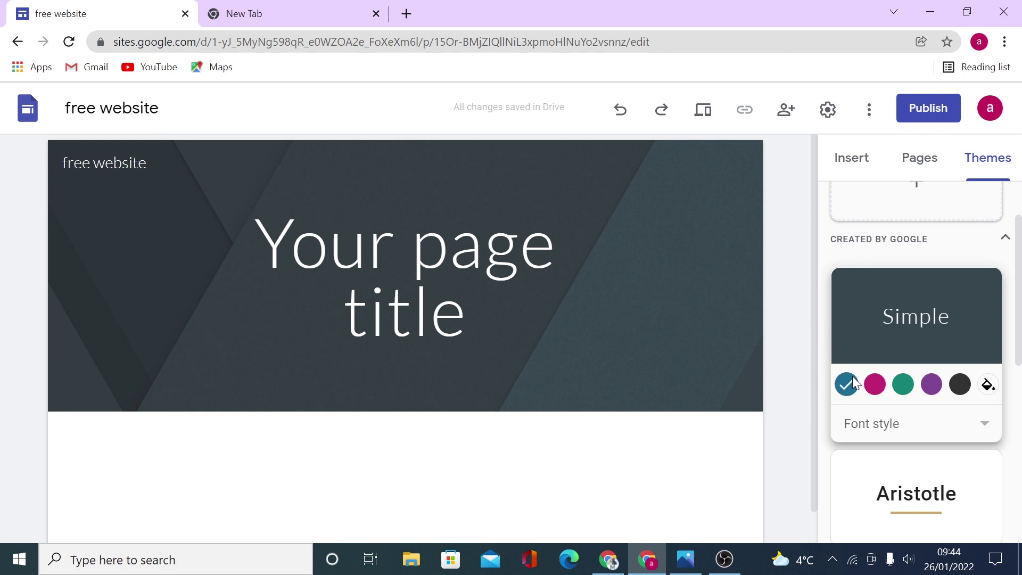
scroll(855, 362, "up", 2)
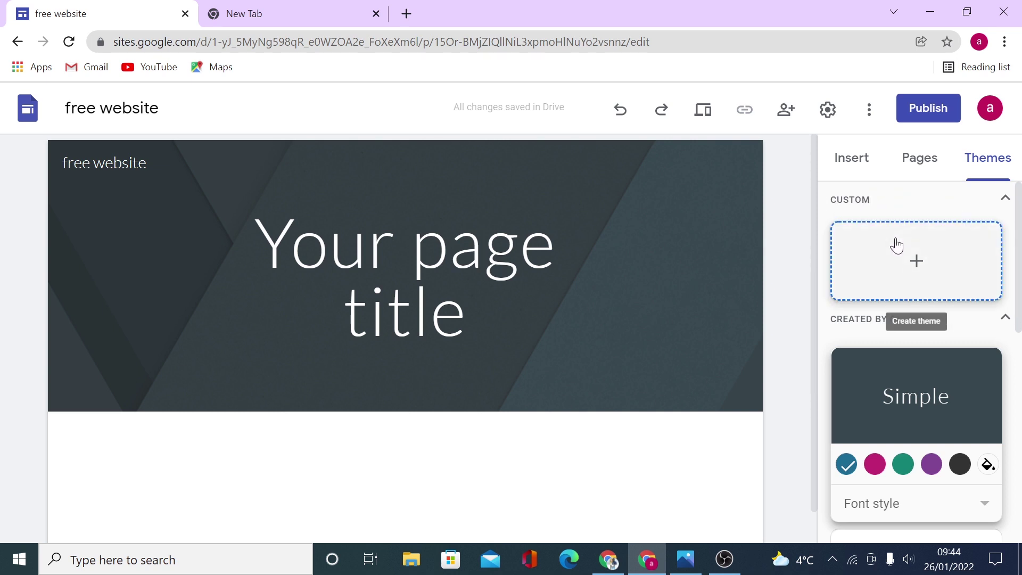
scroll(896, 246, "down", 3)
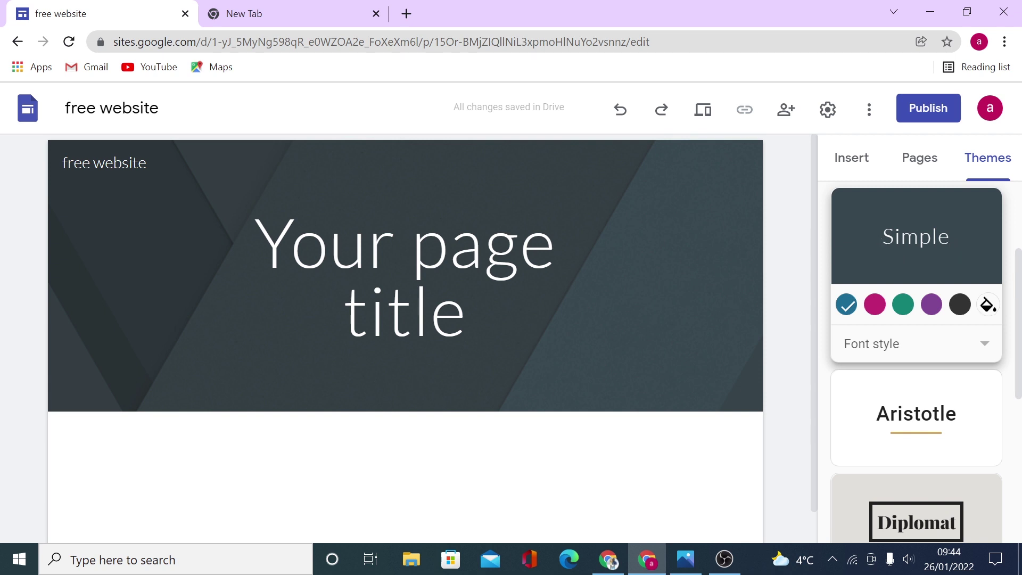
left_click(989, 305)
left_click(984, 344)
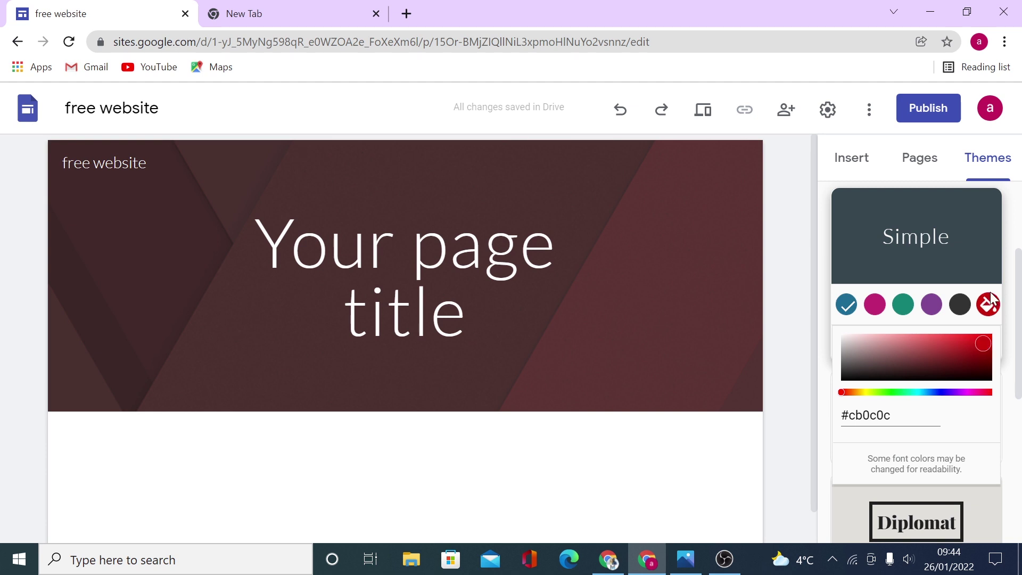
left_click(1007, 311)
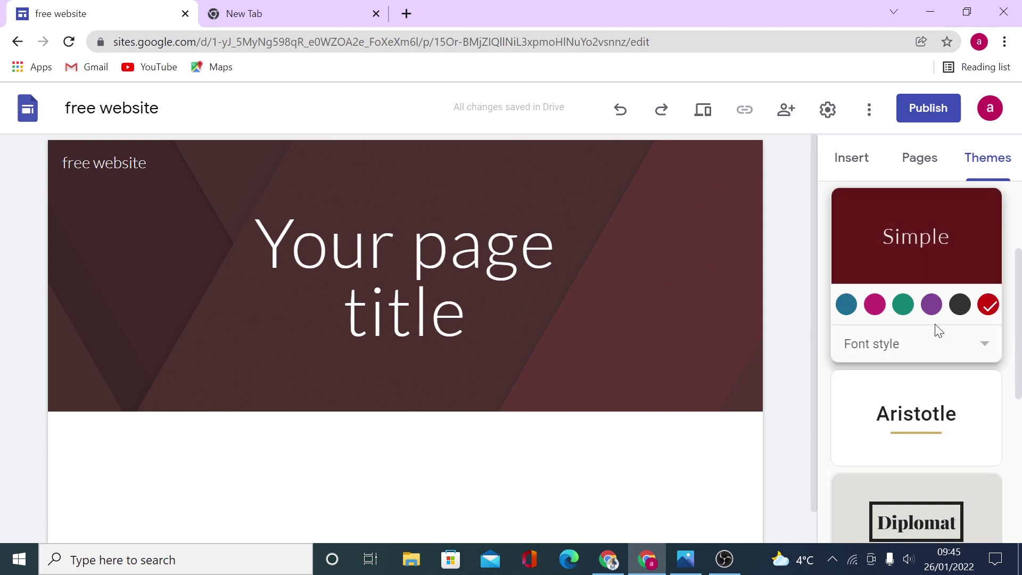
Step: Try the Aristotle theme on the site and switch back to the red Simple theme
scroll(935, 331, "down", 3)
scroll(926, 347, "down", 3)
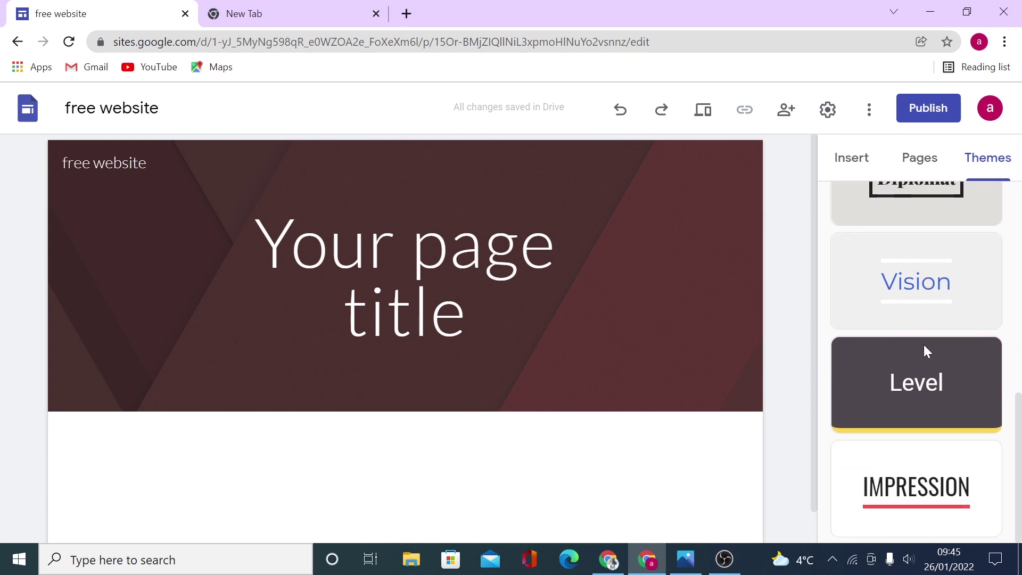
scroll(931, 390, "up", 5)
scroll(934, 398, "up", 2)
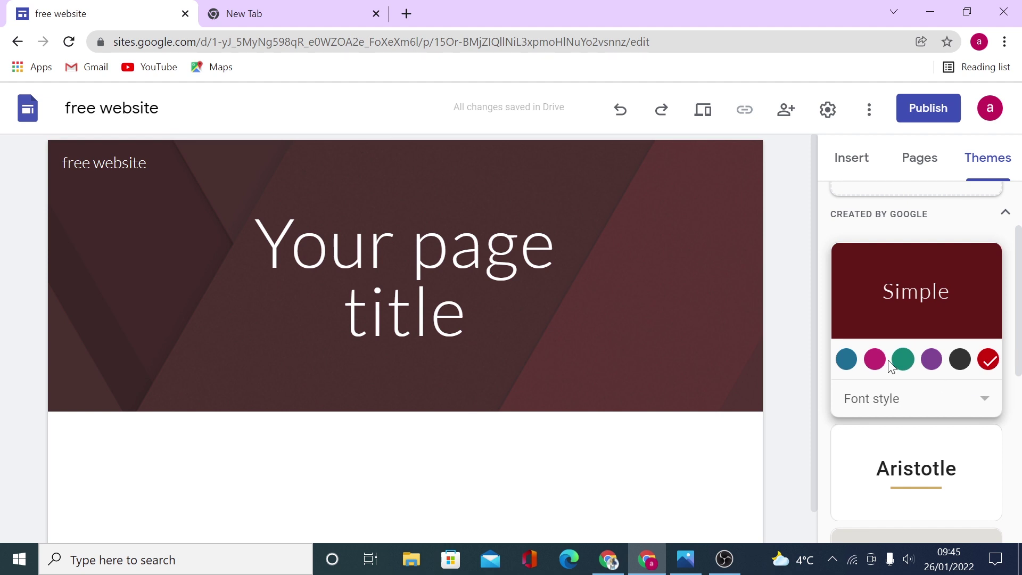
scroll(937, 340, "down", 4)
left_click(904, 306)
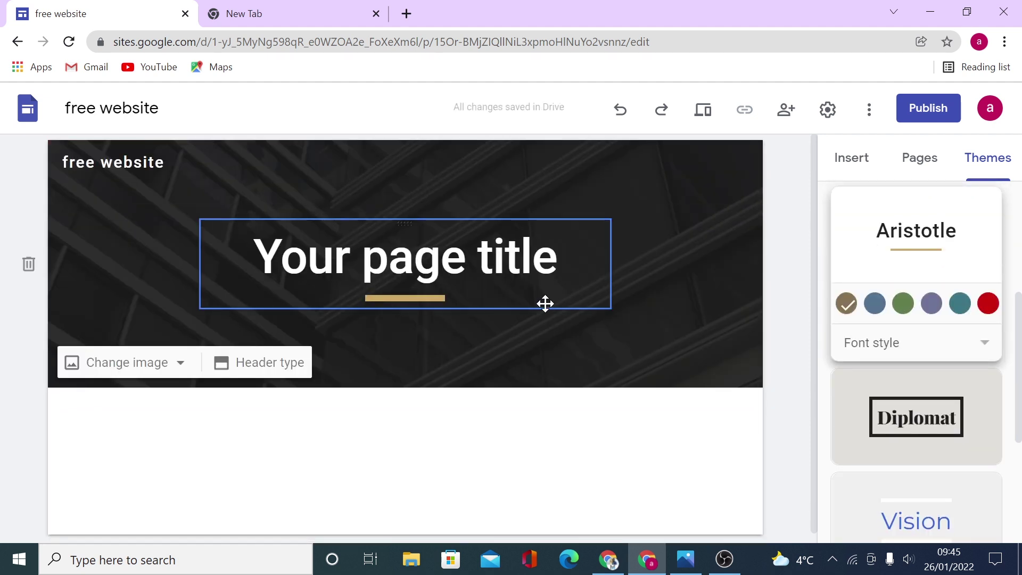
scroll(955, 429, "up", 5)
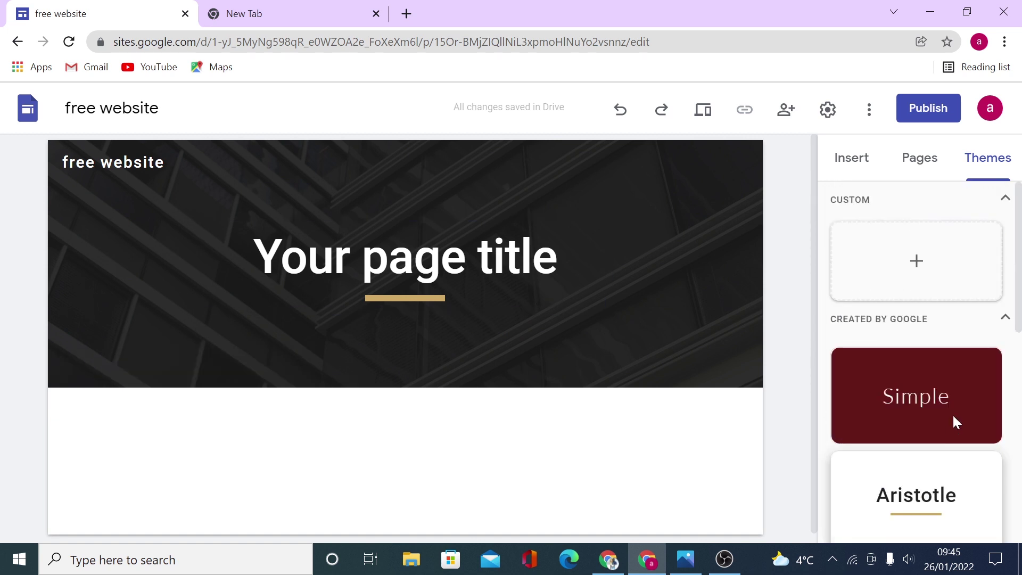
scroll(958, 357, "down", 2)
left_click(915, 310)
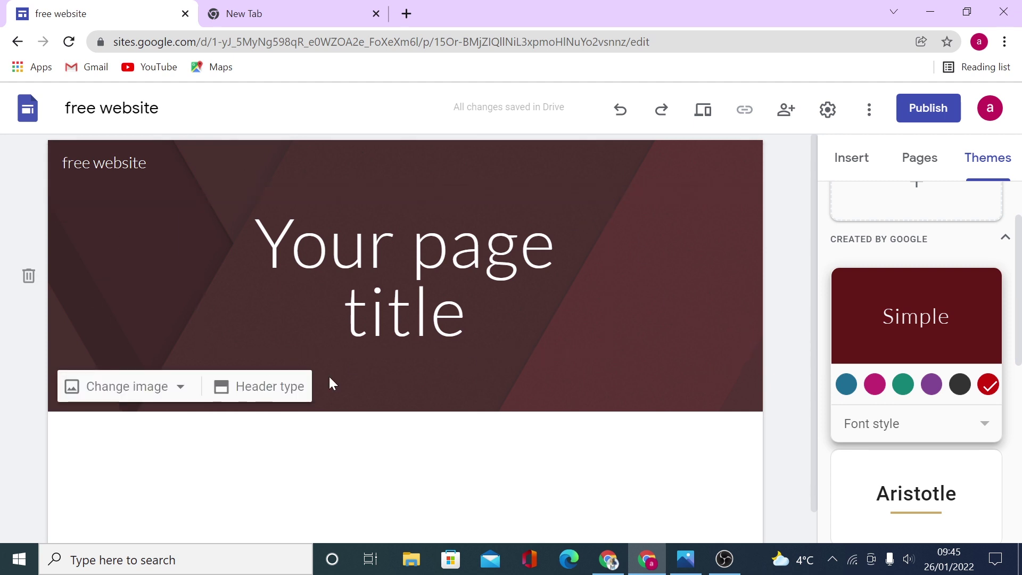
Step: Try the Title only header type and set the page header to Large banner
left_click(267, 389)
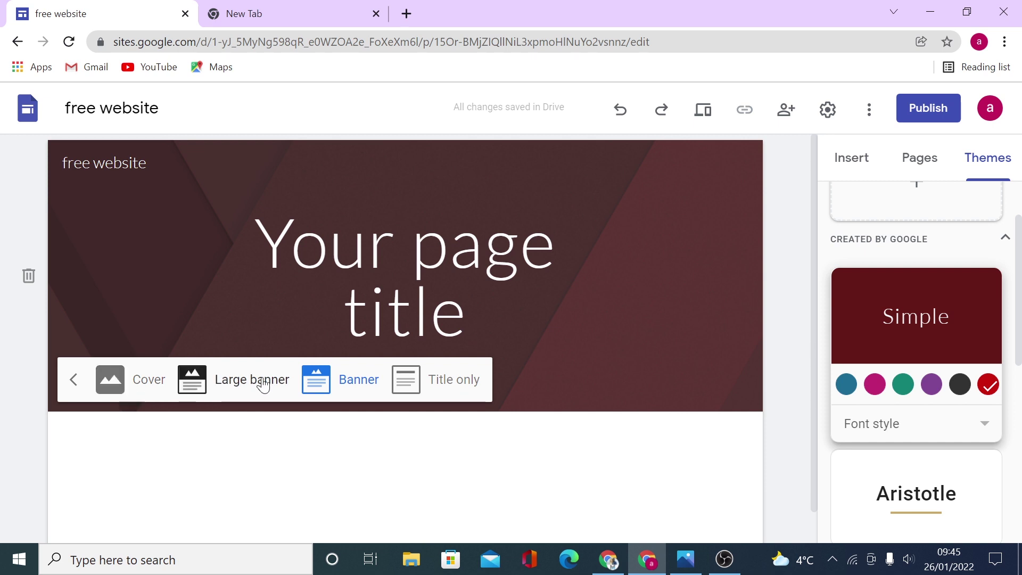
left_click(437, 390)
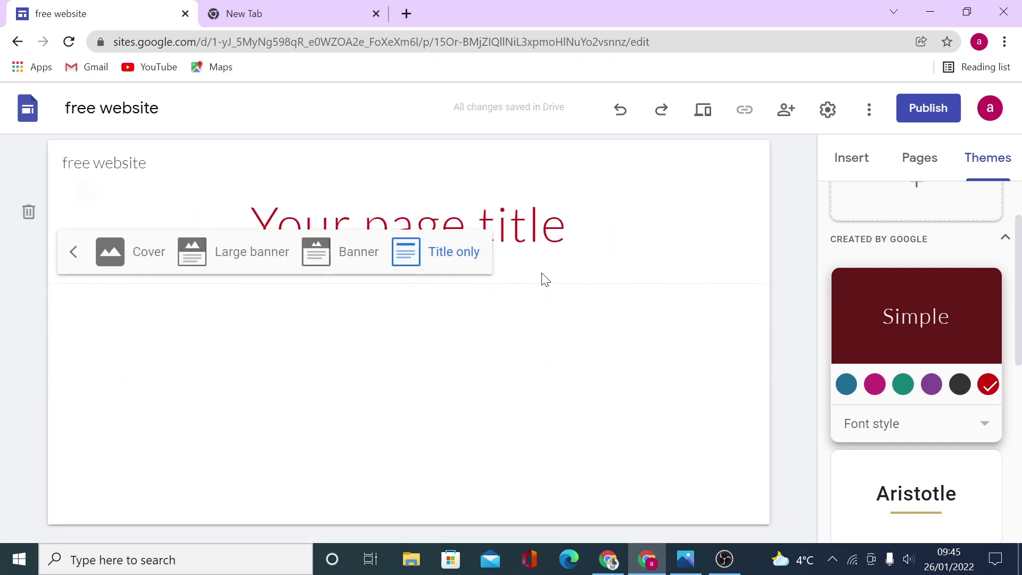
left_click(218, 250)
scroll(558, 356, "down", 3)
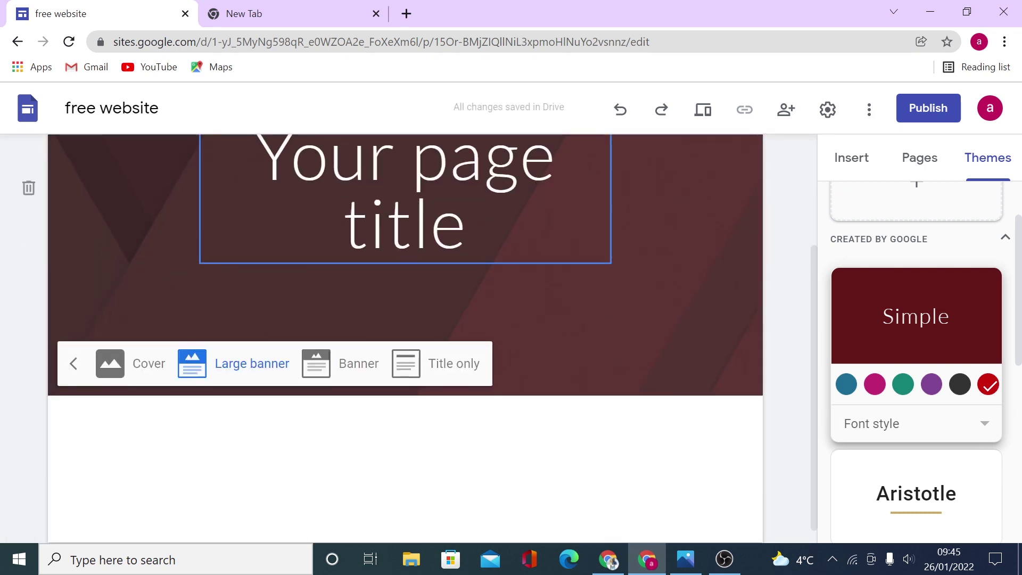
scroll(556, 347, "up", 2)
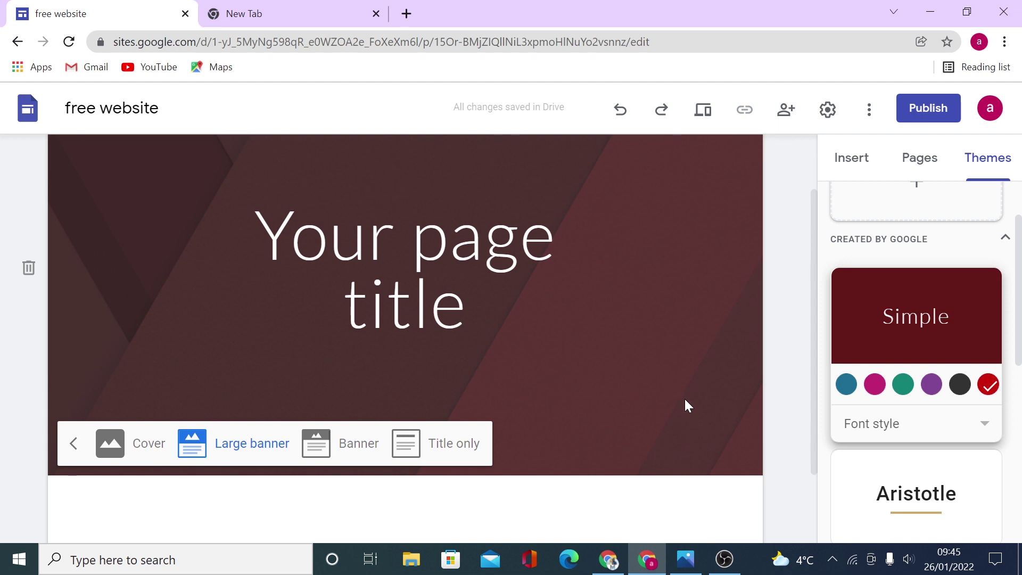
scroll(685, 400, "up", 2)
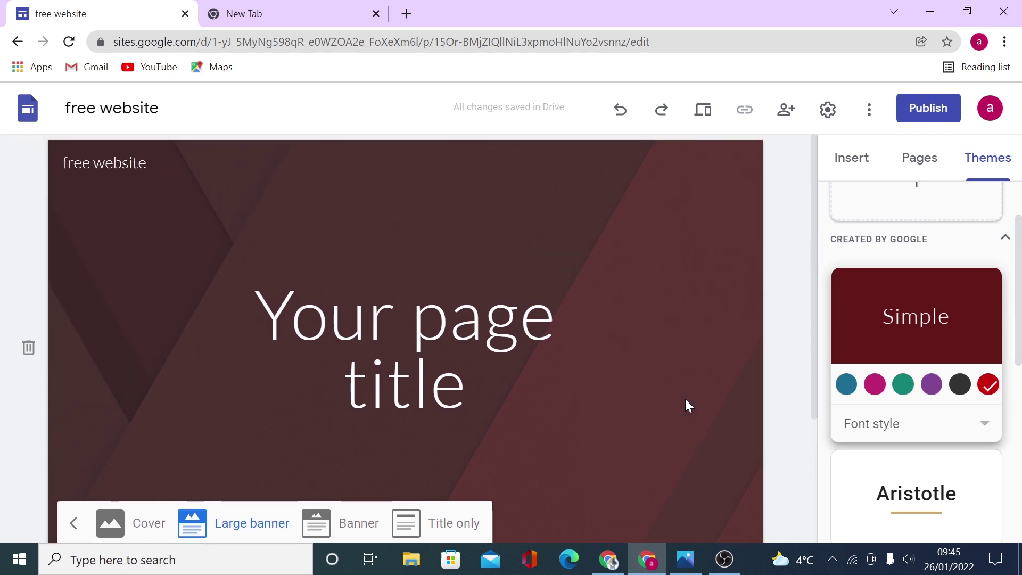
scroll(580, 397, "down", 3)
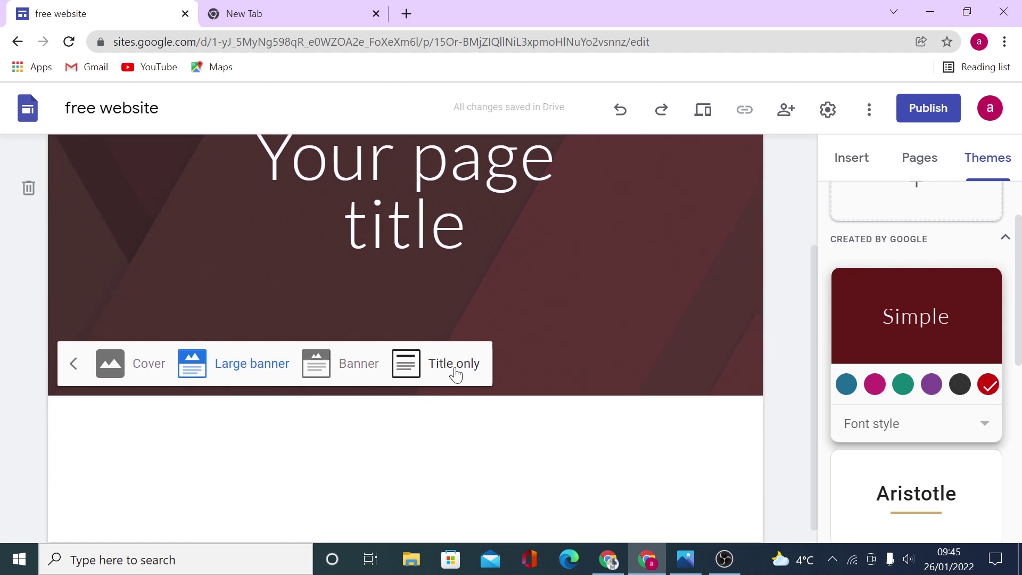
scroll(500, 430, "up", 3)
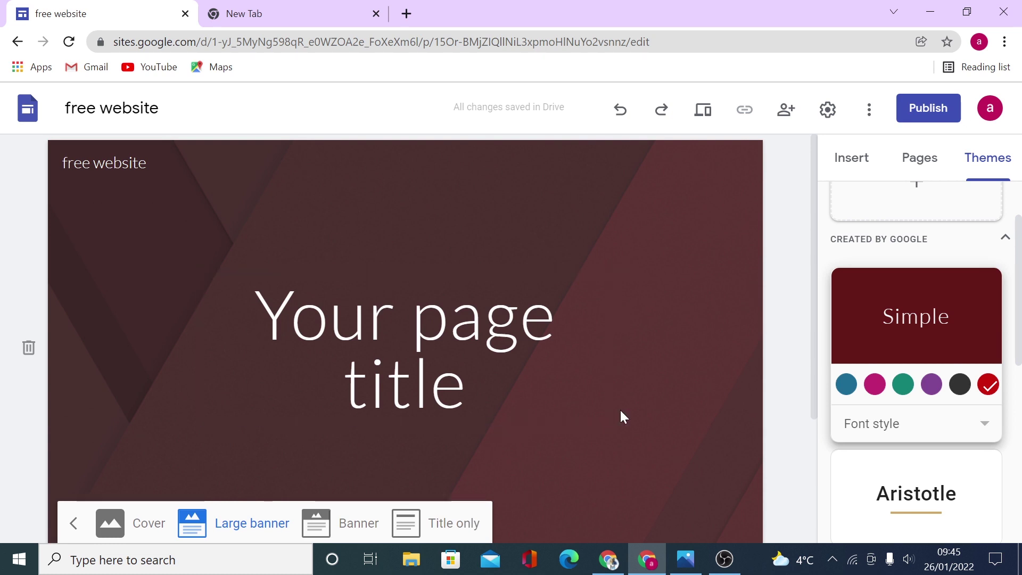
scroll(621, 411, "down", 2)
scroll(621, 411, "up", 2)
scroll(621, 410, "down", 2)
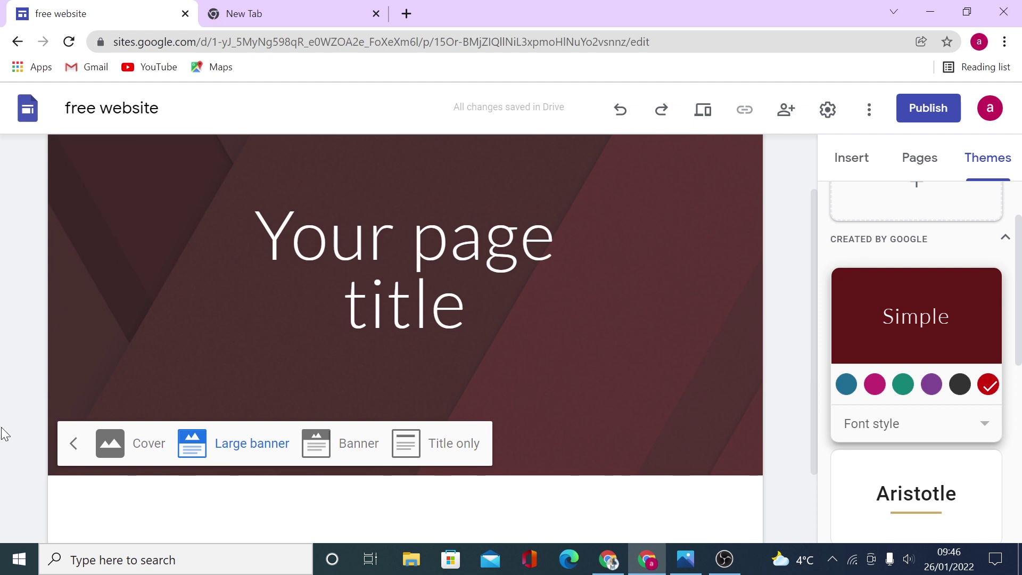
Step: Upload the image "consultant" as the header background and turn off its readability adjustment
left_click(73, 447)
left_click(120, 451)
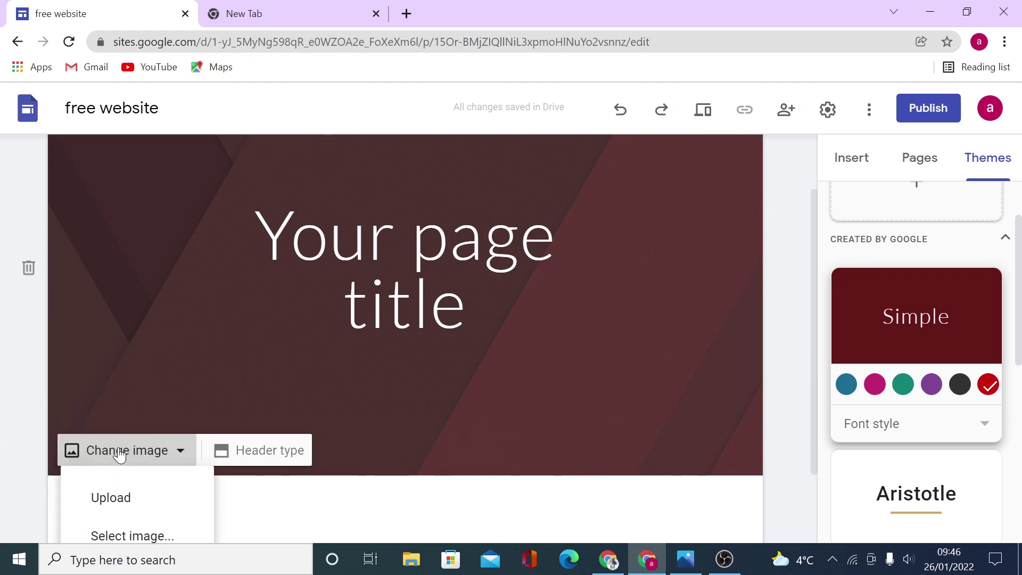
left_click(97, 501)
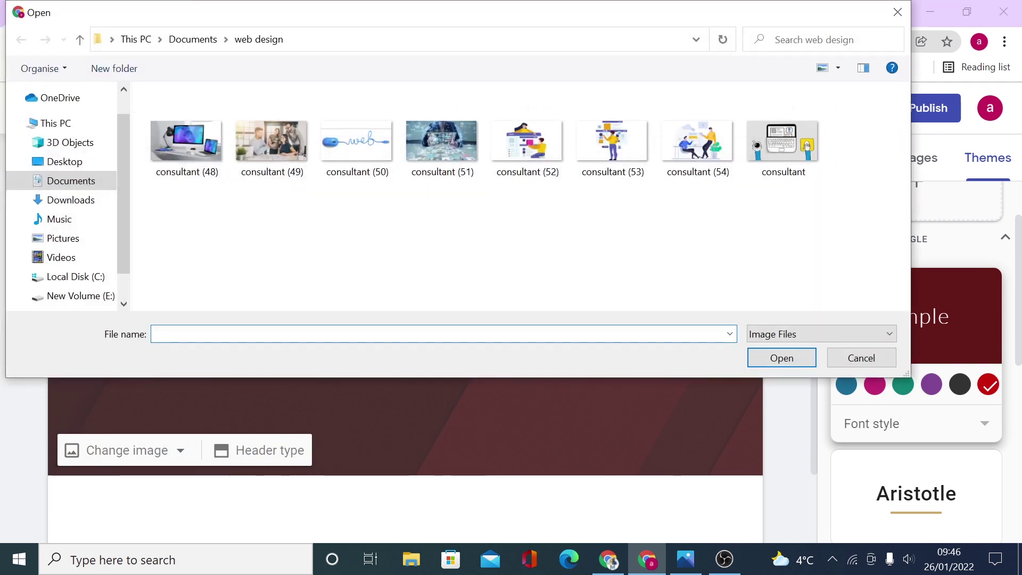
left_click(800, 152)
left_click(786, 364)
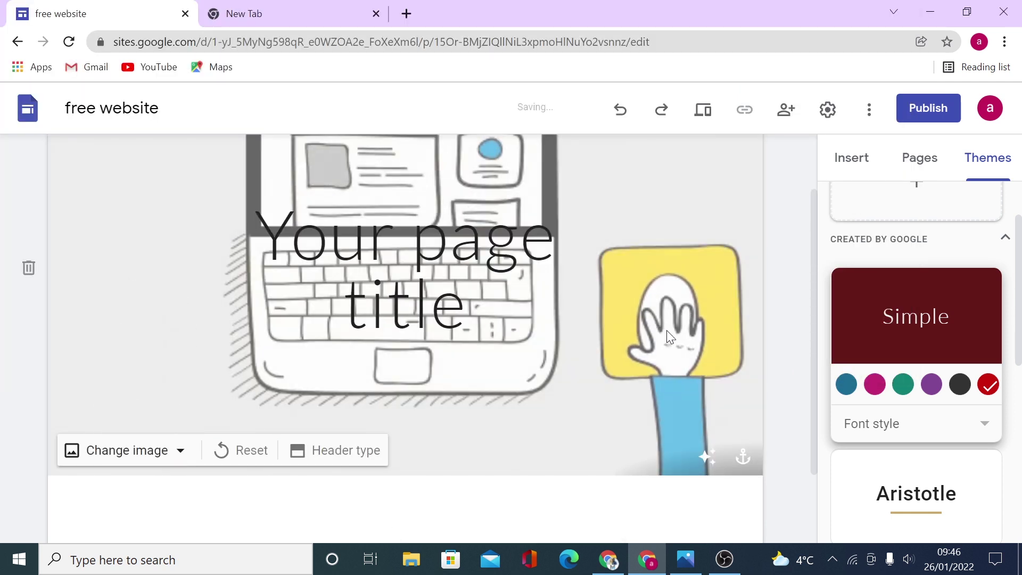
left_click(704, 460)
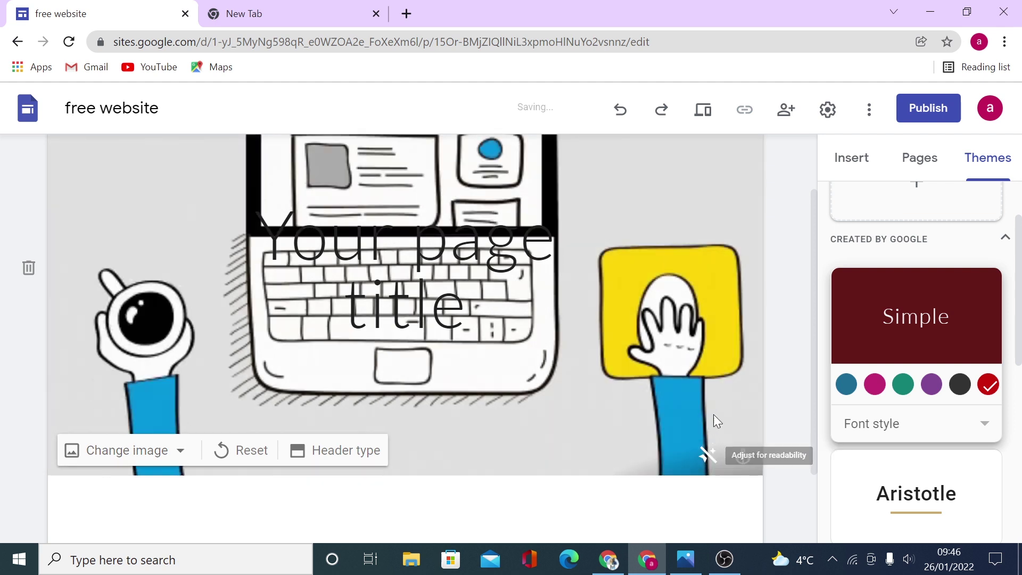
Step: Delete the page title text box from the large banner header
scroll(713, 414, "up", 2)
left_click(378, 337)
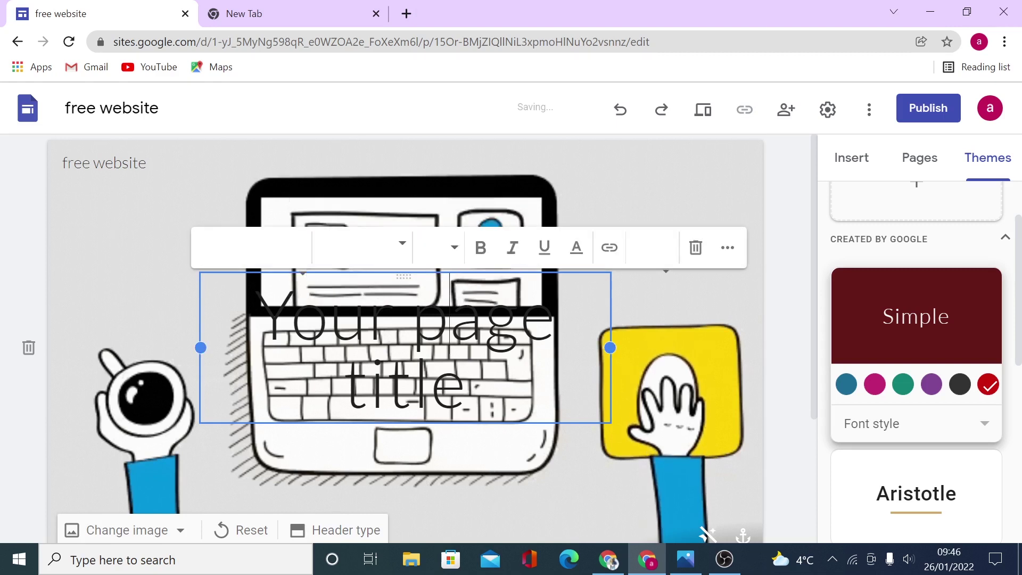
left_click_drag(468, 391, 291, 319)
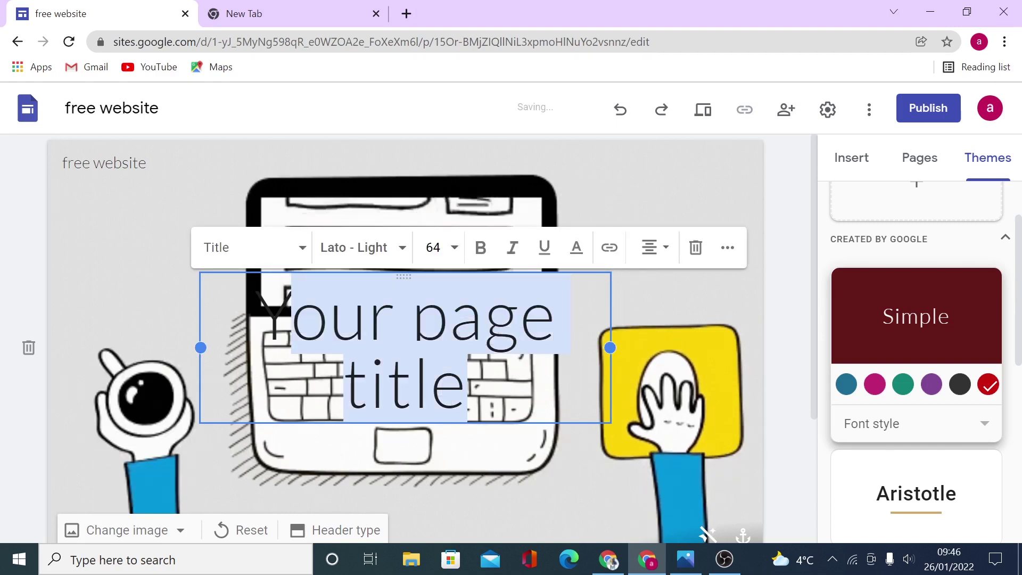
left_click(693, 251)
scroll(683, 272, "down", 2)
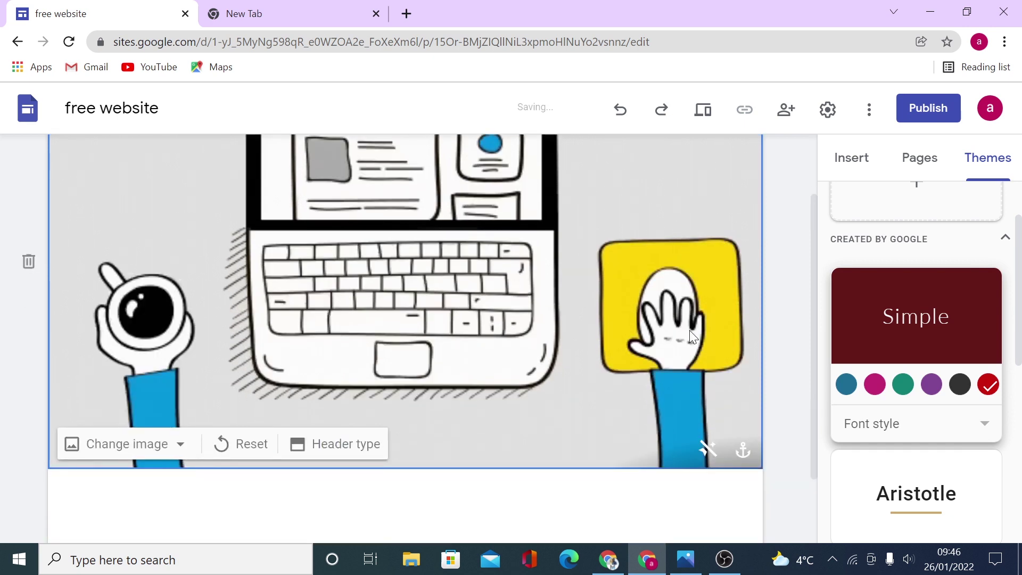
scroll(691, 371, "up", 2)
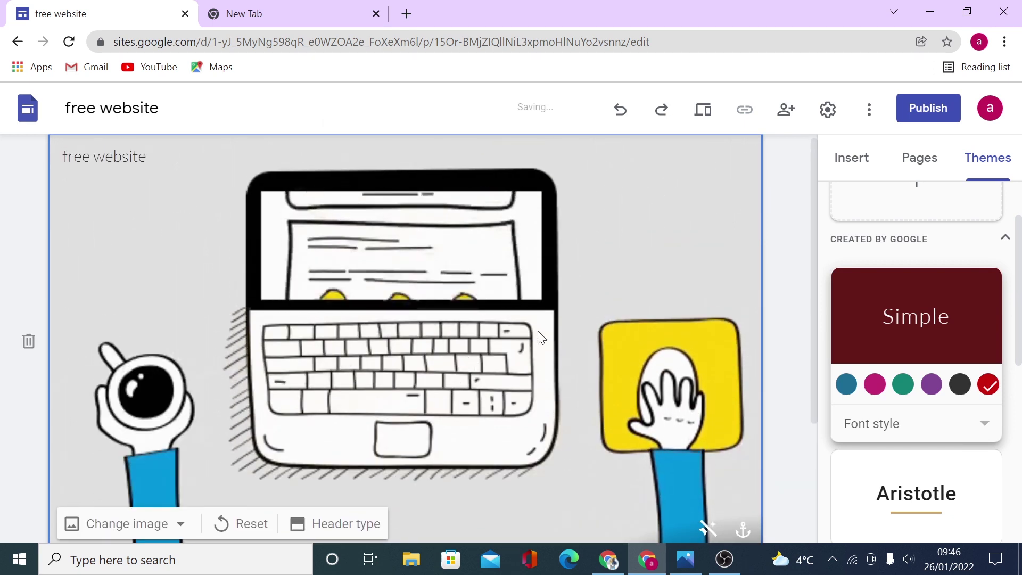
Step: Try the Cover header type and set the page header to Banner
scroll(541, 337, "down", 2)
left_click(334, 447)
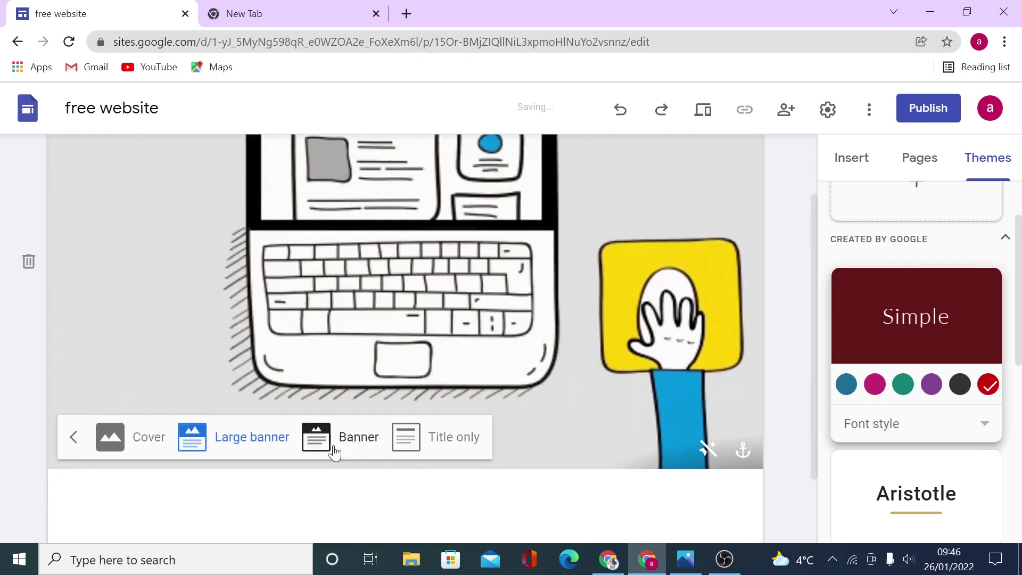
left_click(155, 446)
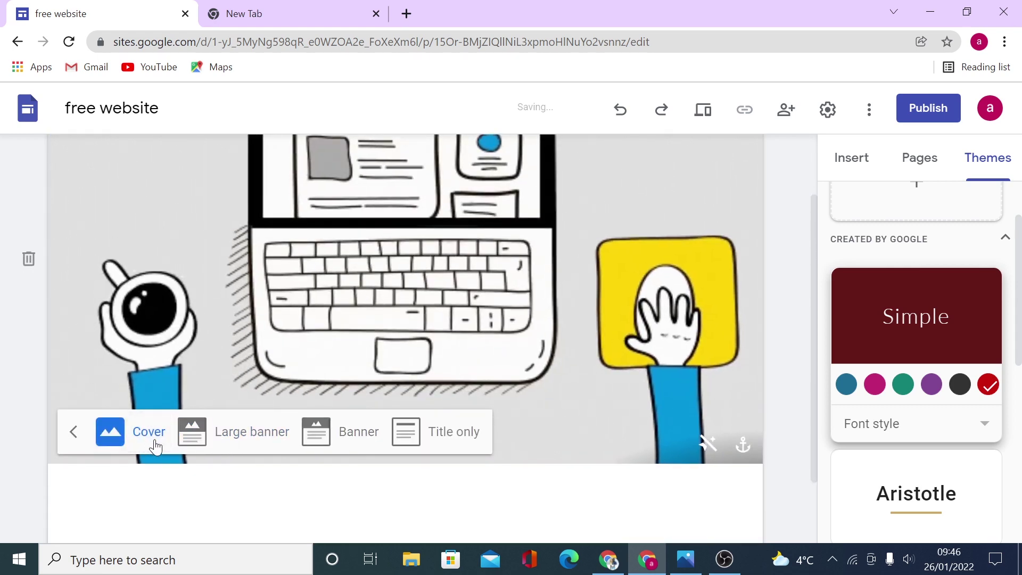
left_click(360, 434)
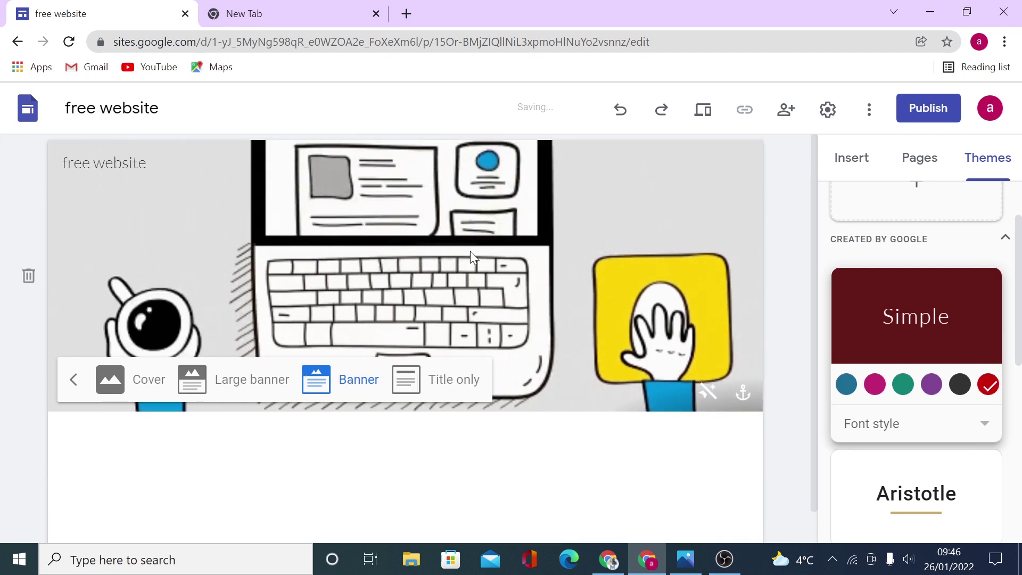
scroll(521, 437, "down", 1)
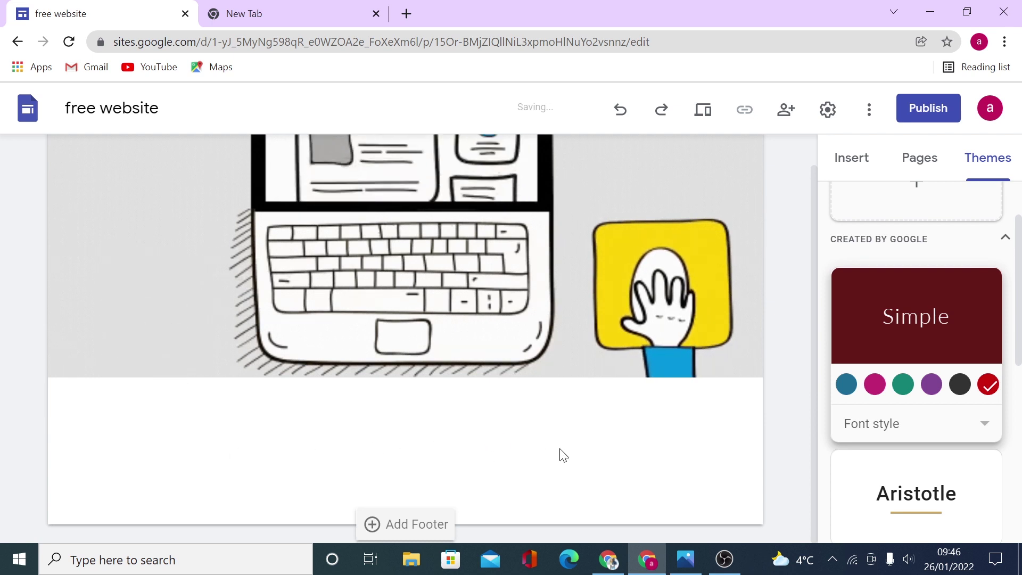
double_click(570, 435)
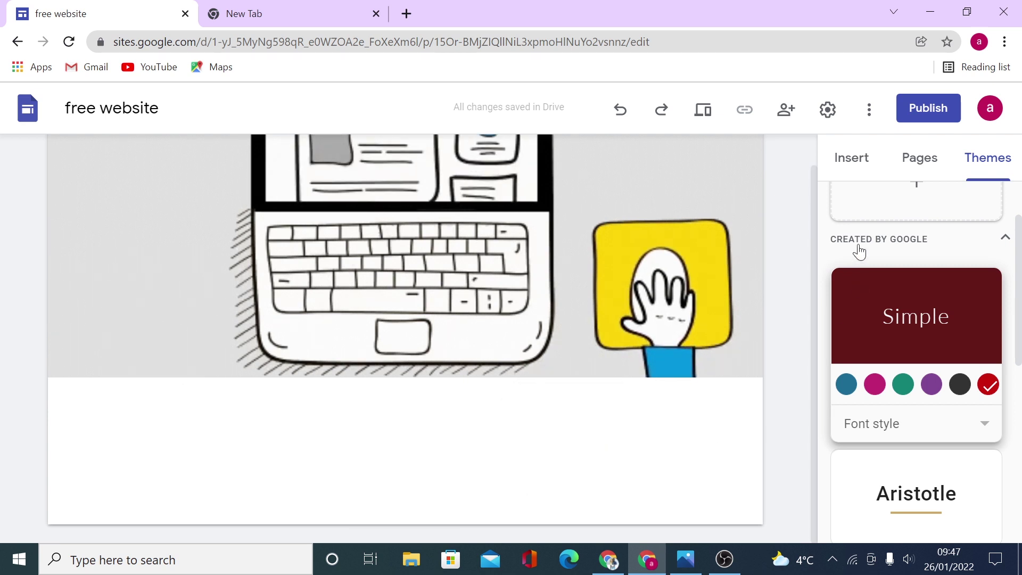
Step: Examine the layouts and content elements available for inserting into the page
left_click(840, 163)
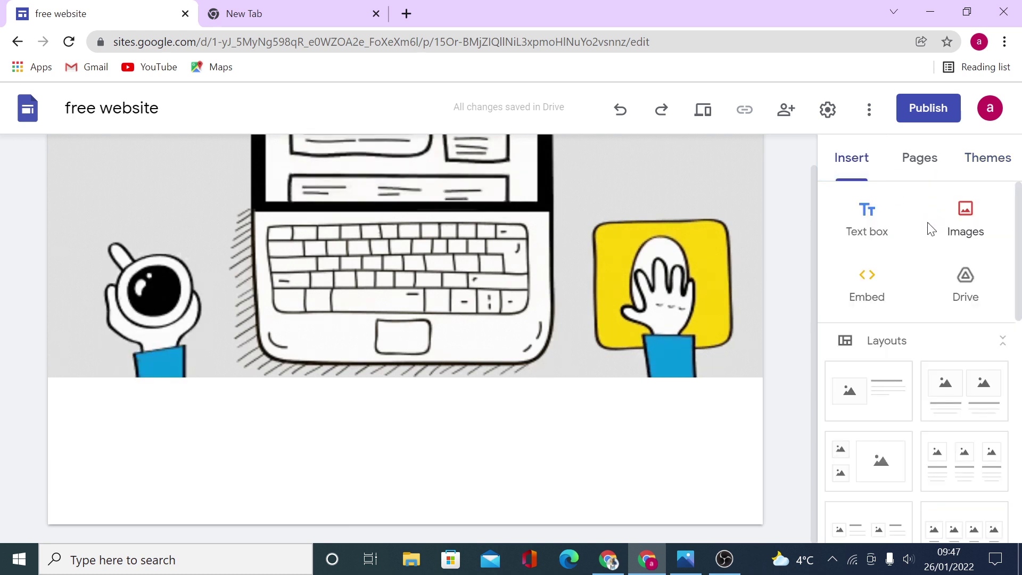
scroll(927, 267, "down", 10)
scroll(971, 471, "up", 9)
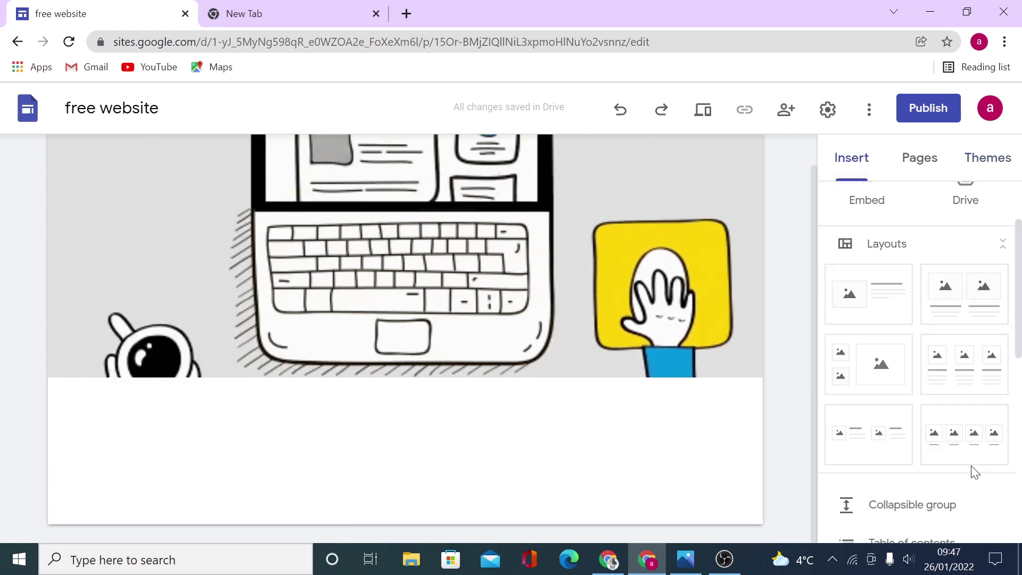
scroll(974, 472, "down", 6)
scroll(974, 473, "down", 3)
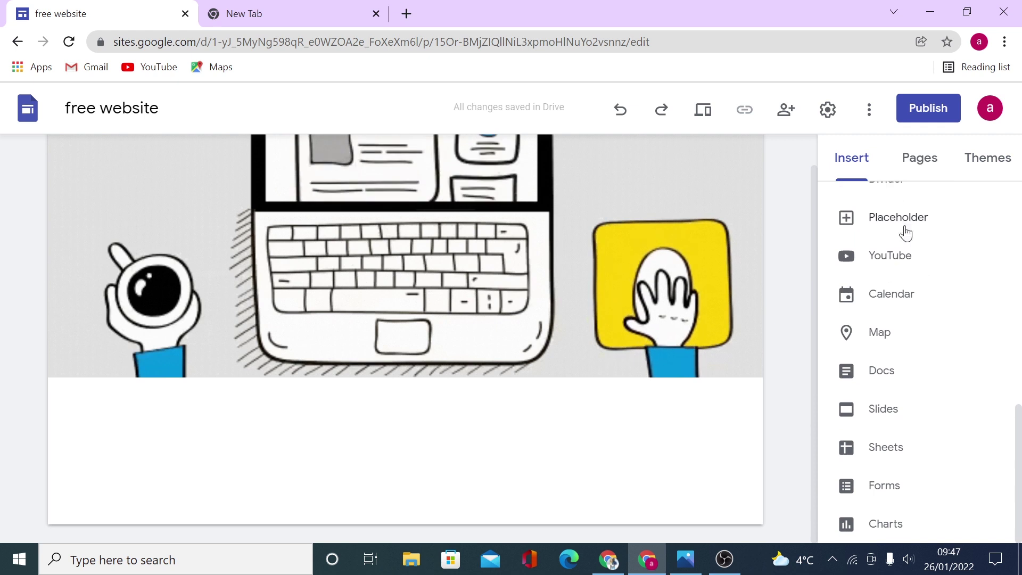
scroll(938, 469, "up", 12)
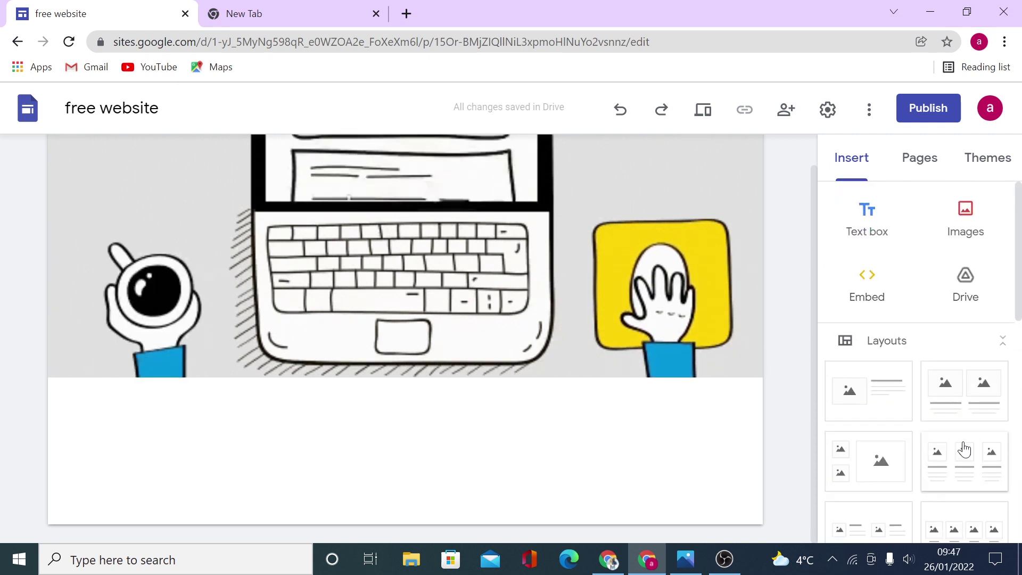
scroll(962, 450, "down", 7)
scroll(964, 449, "up", 7)
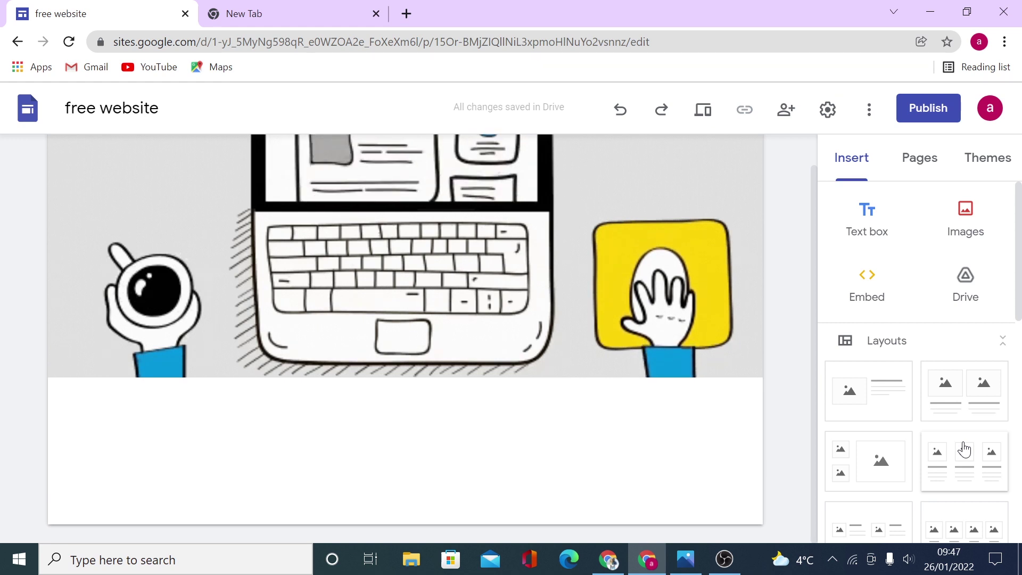
scroll(965, 450, "down", 3)
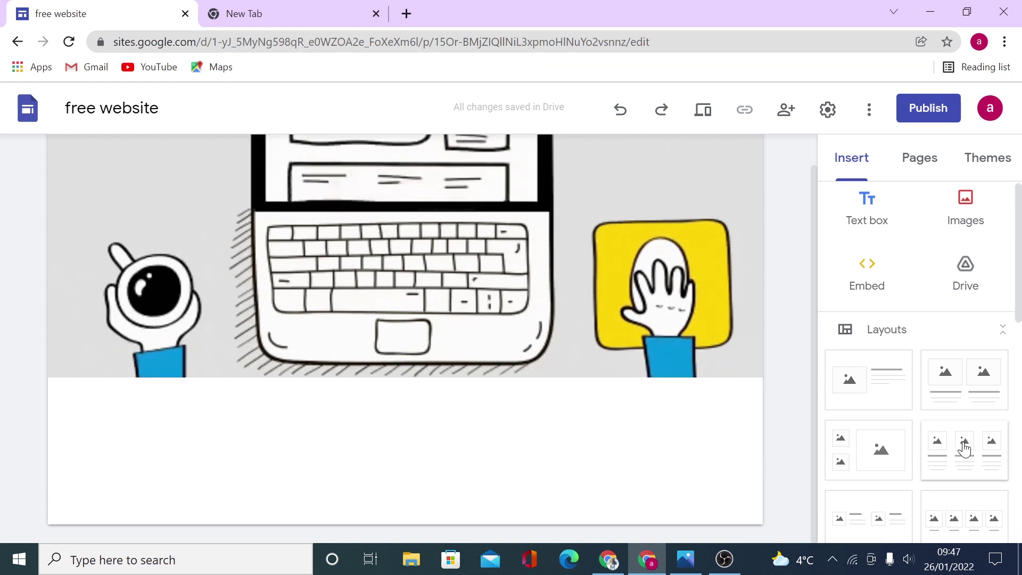
Step: Add a text box below the header with the text "BESPOKE WEB DESIGN"
left_click(964, 450)
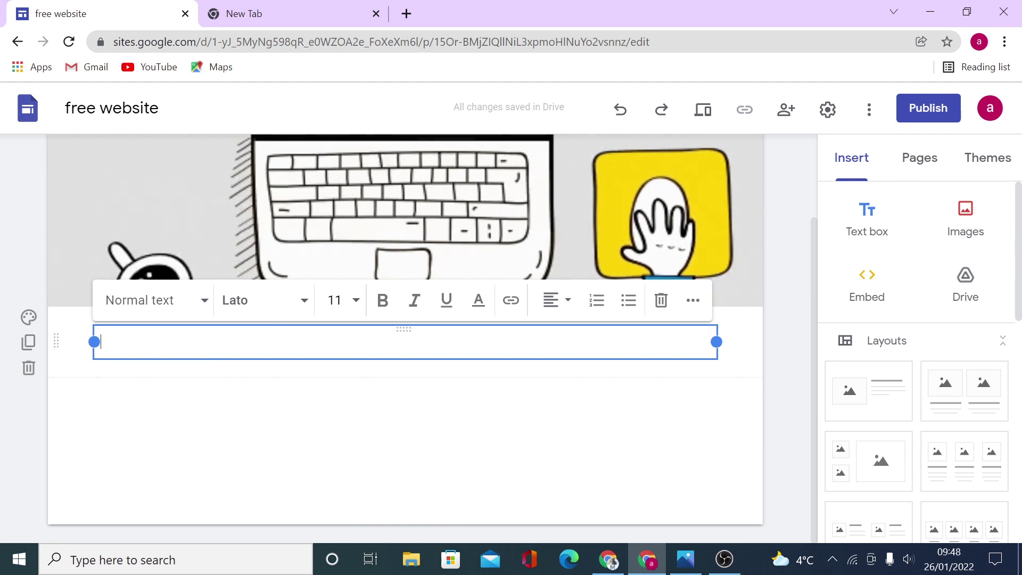
type("B")
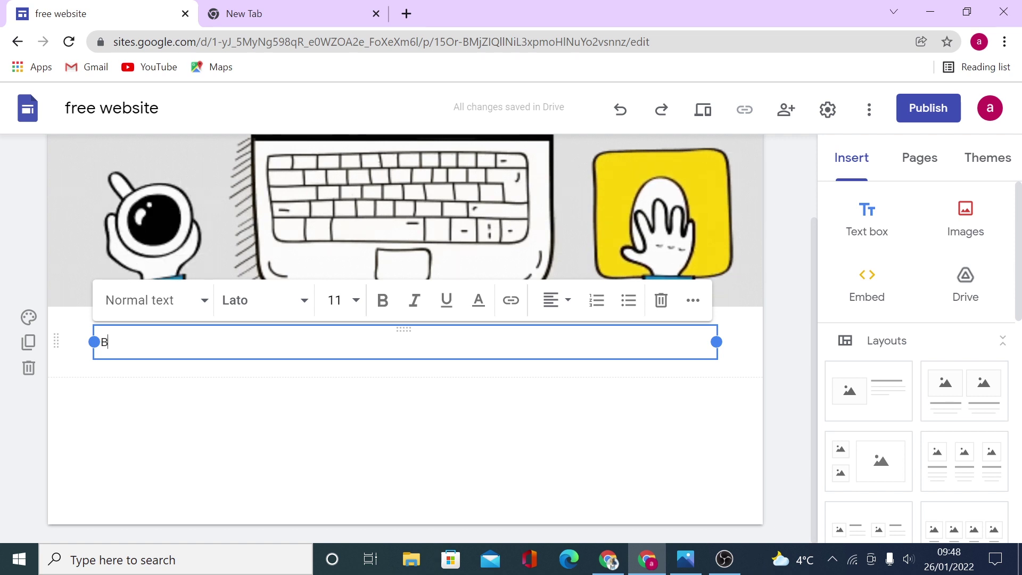
type("E")
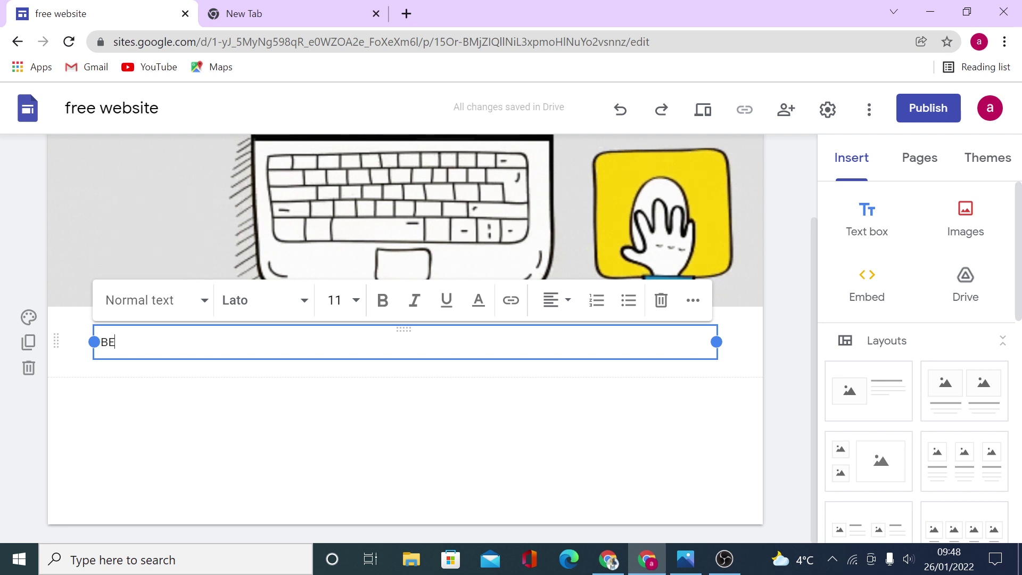
type("S")
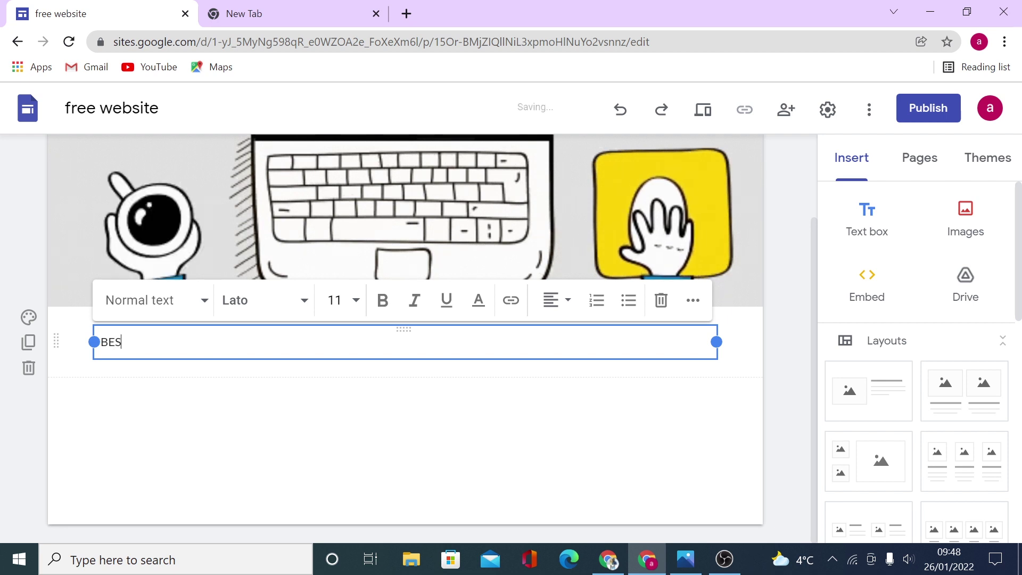
type("POKE WEB D")
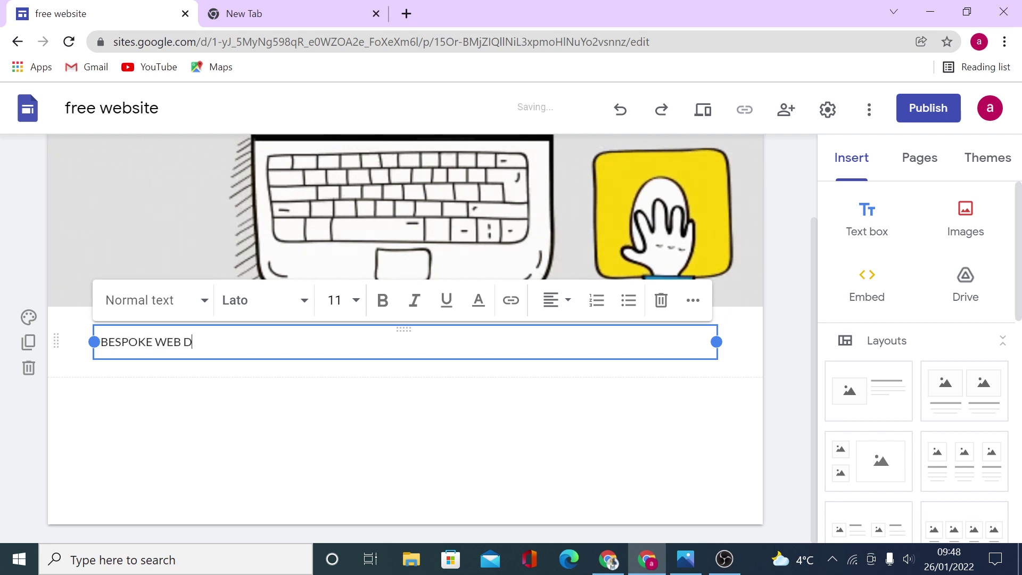
type("ESIGN")
Step: Apply the Title style and the Impact font to the "BESPOKE WEB DESIGN" text
left_click_drag(227, 342, 61, 335)
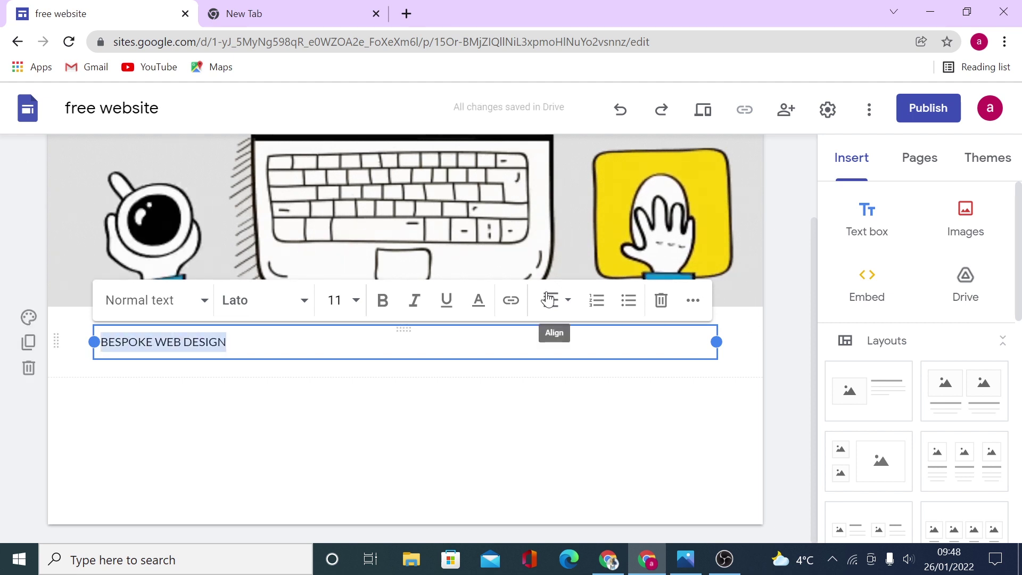
left_click(173, 307)
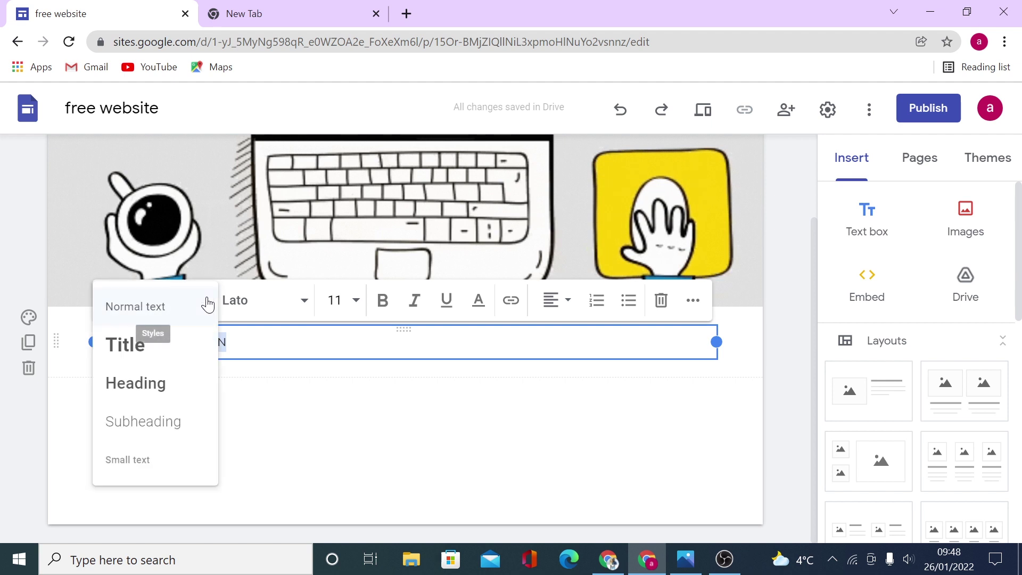
left_click(182, 343)
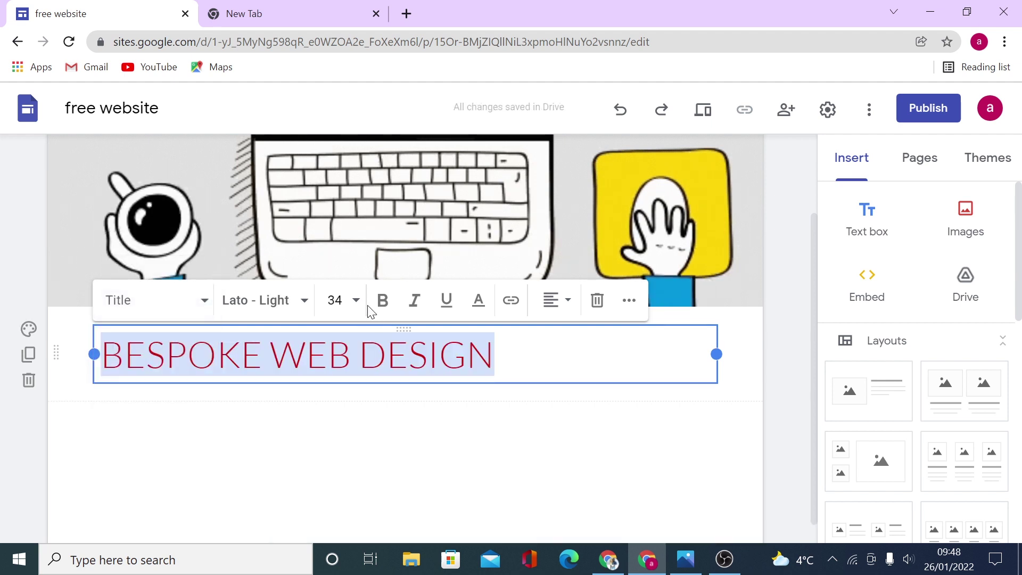
left_click(308, 300)
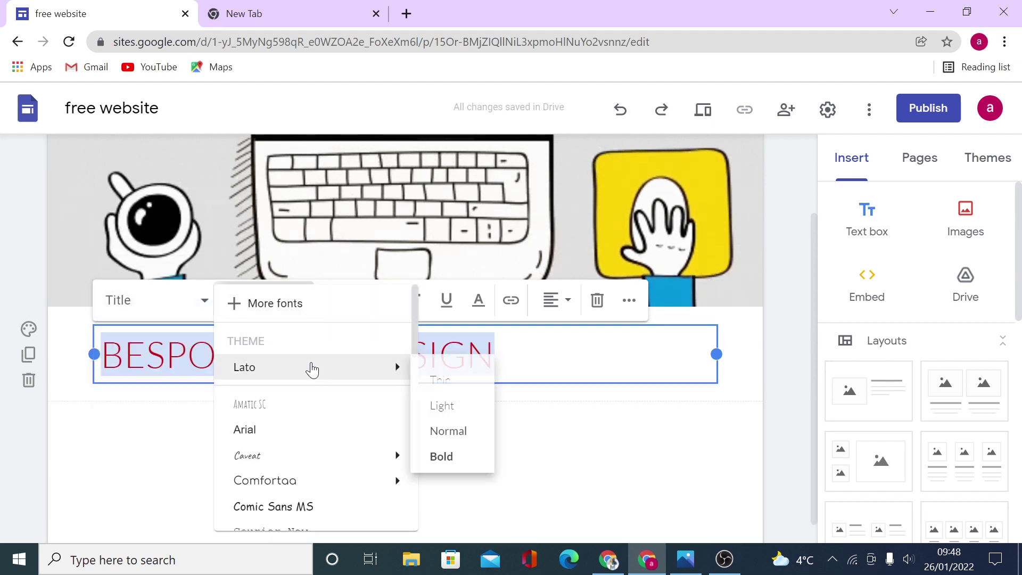
scroll(287, 373, "down", 3)
left_click(262, 474)
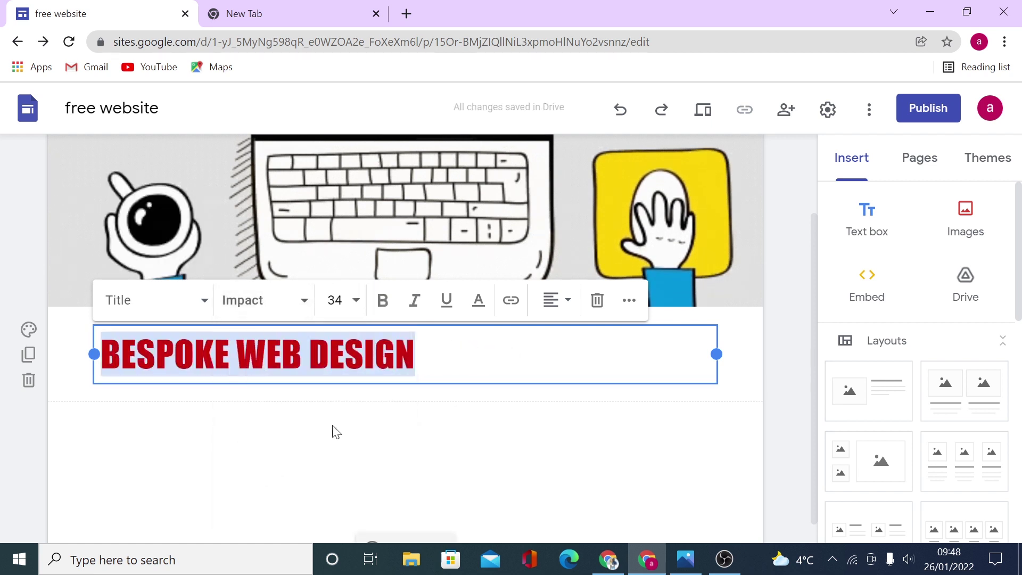
Step: Centre the "BESPOKE WEB DESIGN" title and change its text colour to black
left_click(557, 301)
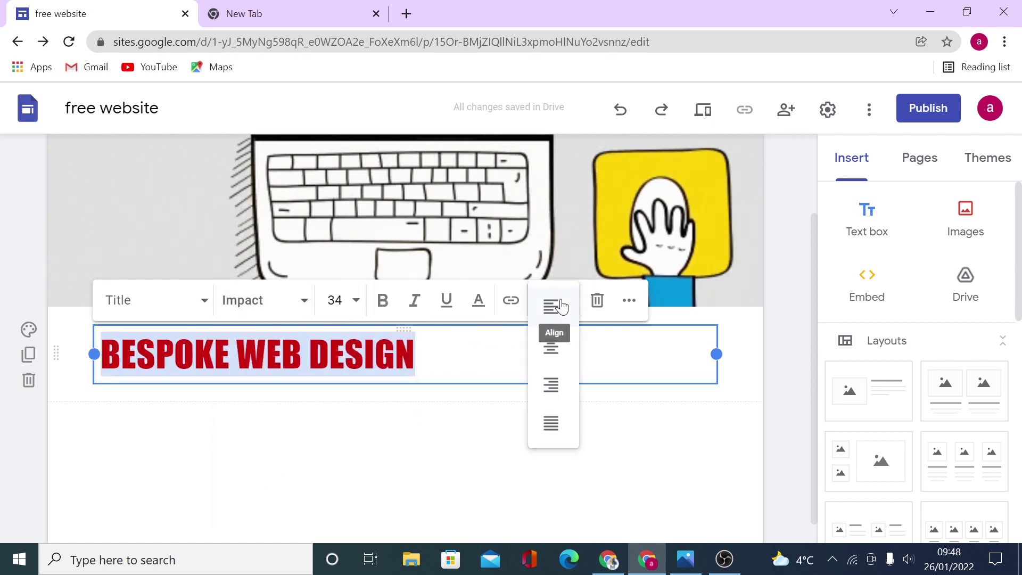
left_click(551, 349)
left_click(530, 442)
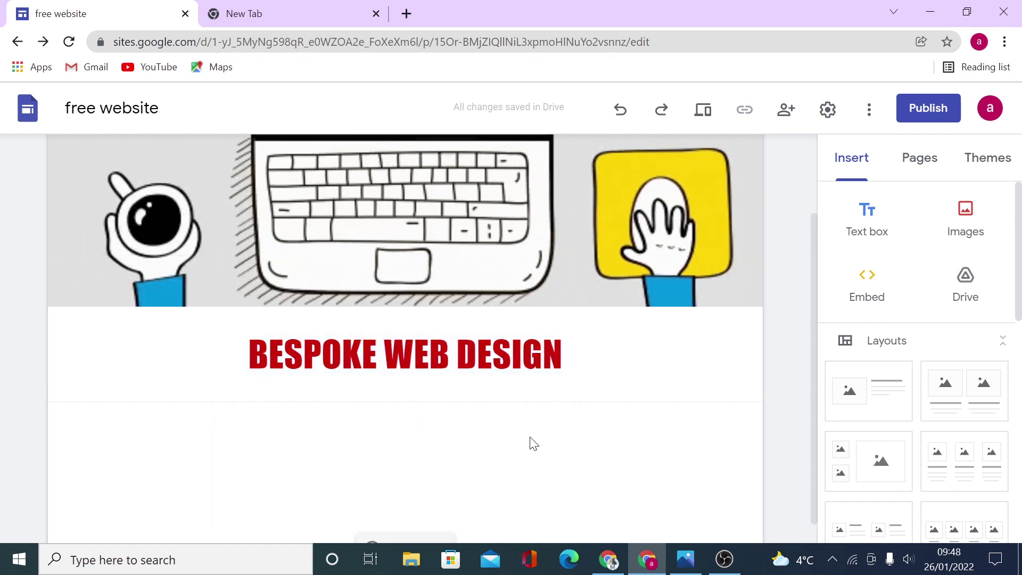
triple_click(405, 354)
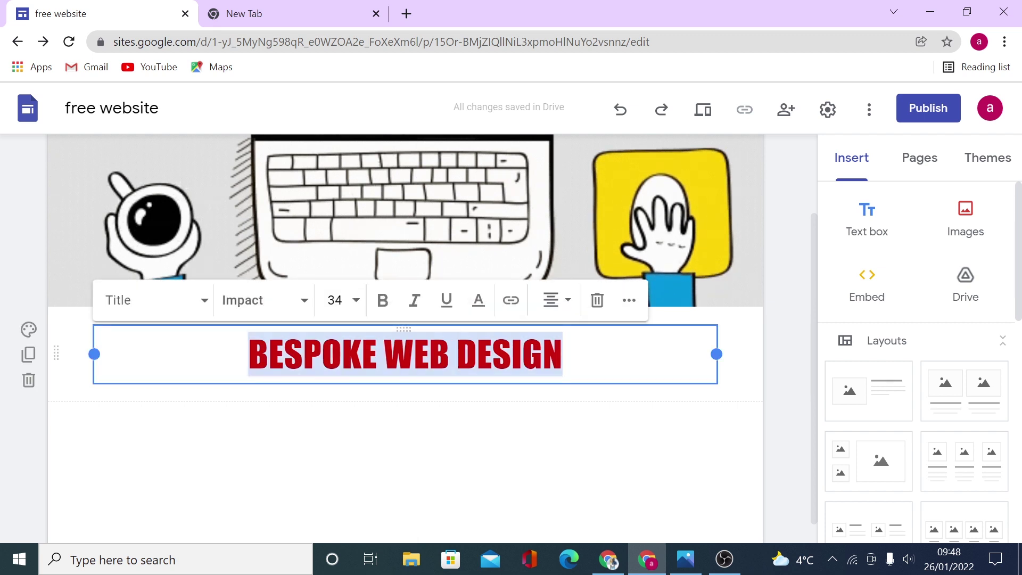
left_click(478, 299)
left_click(446, 335)
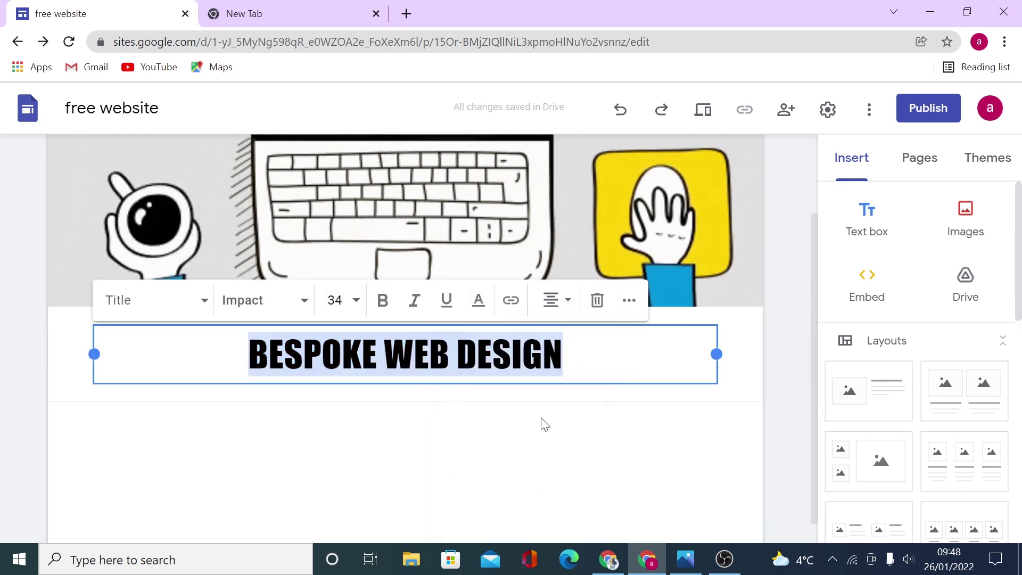
left_click(543, 423)
Step: Insert the layout with one image beside a heading and text below the "BESPOKE WEB DESIGN" title
scroll(543, 424, "down", 1)
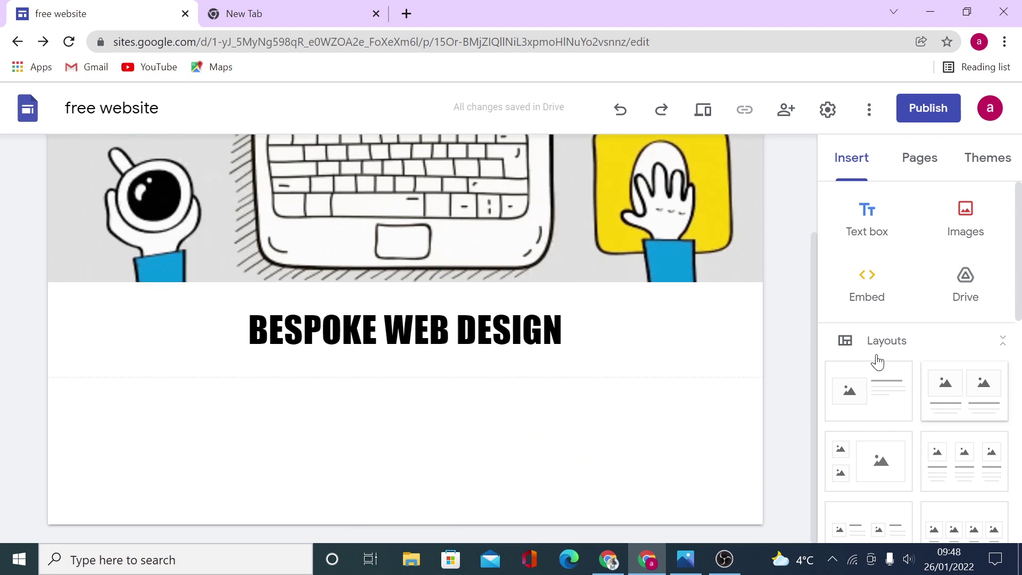
left_click(868, 399)
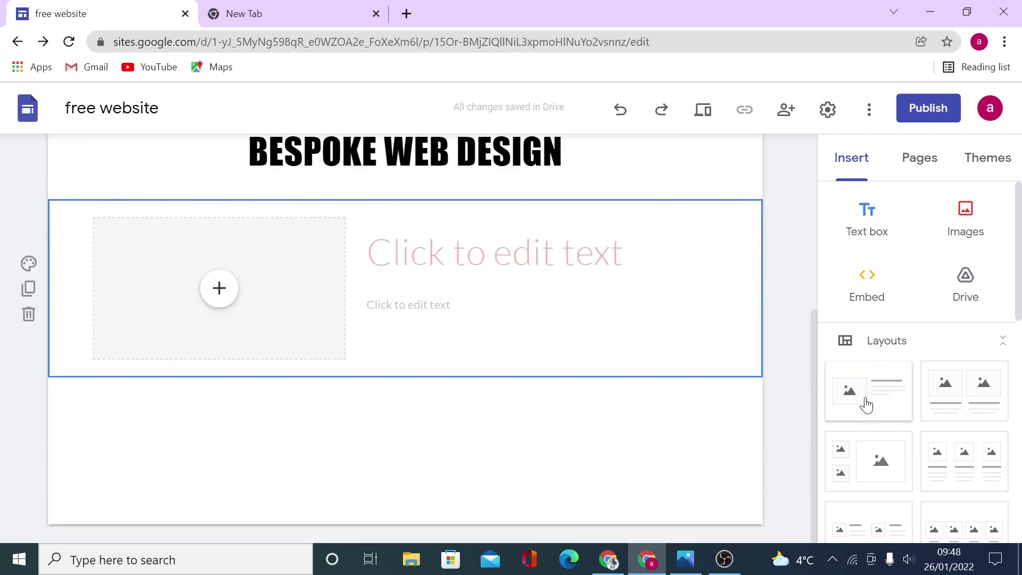
scroll(601, 444, "up", 2)
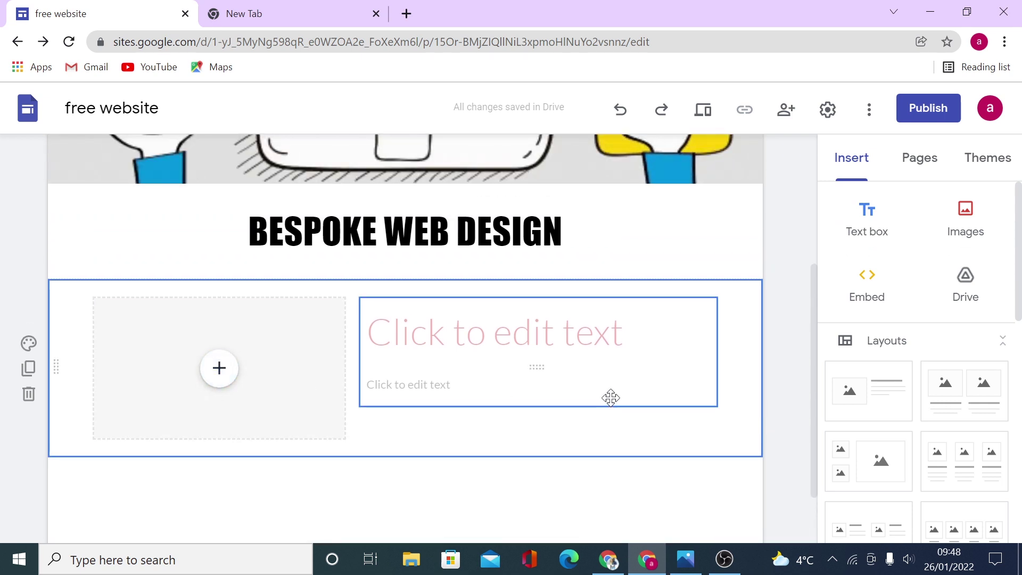
Step: Upload the image "consultant (52)" from the web design folder into the new layout's image placeholder
left_click(217, 375)
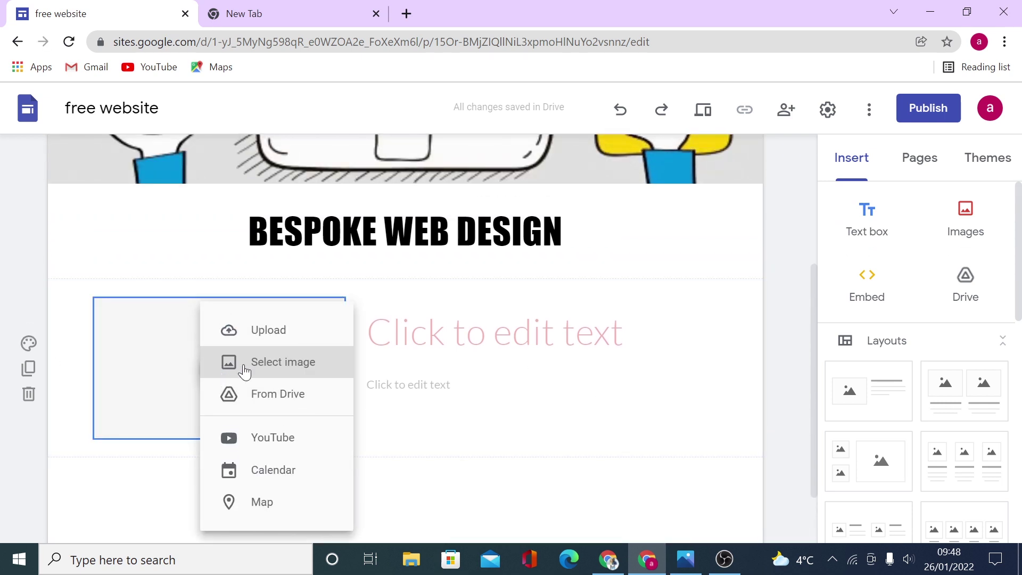
left_click(281, 331)
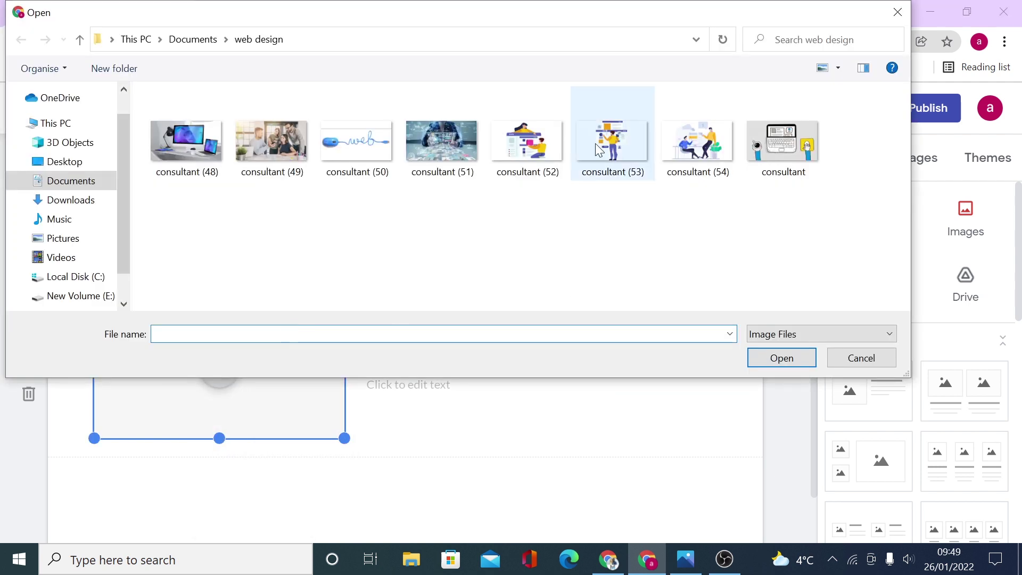
left_click(527, 149)
left_click(765, 363)
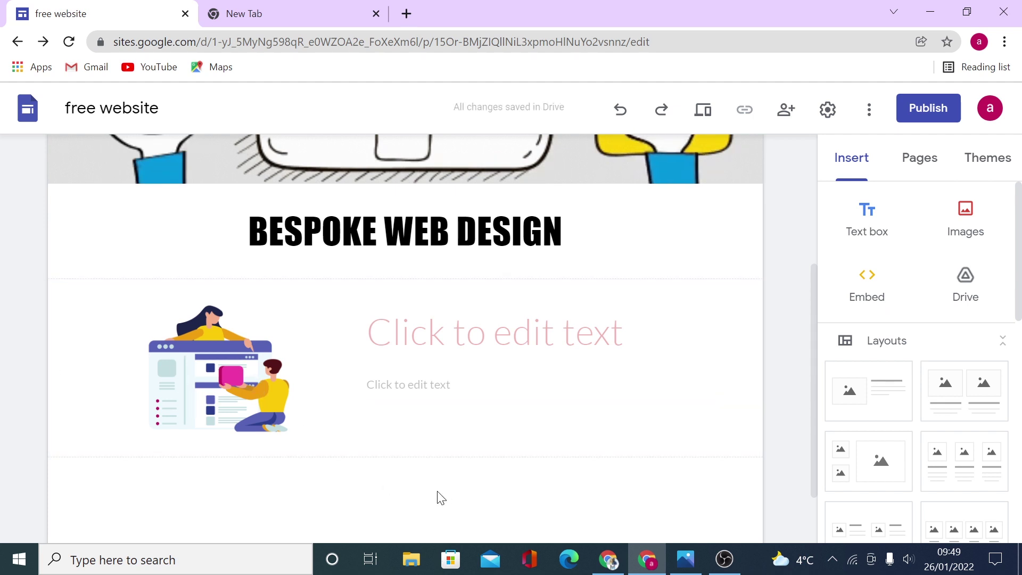
Step: Paste the copied lorem ipsum paragraph into the body text placeholder beside the image
left_click(534, 365)
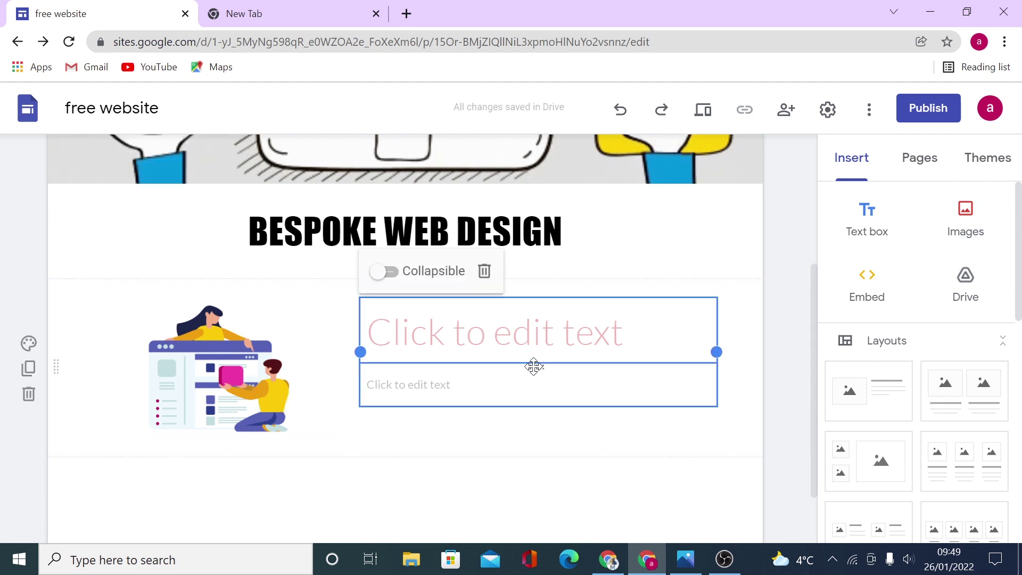
left_click(493, 398)
right_click(419, 394)
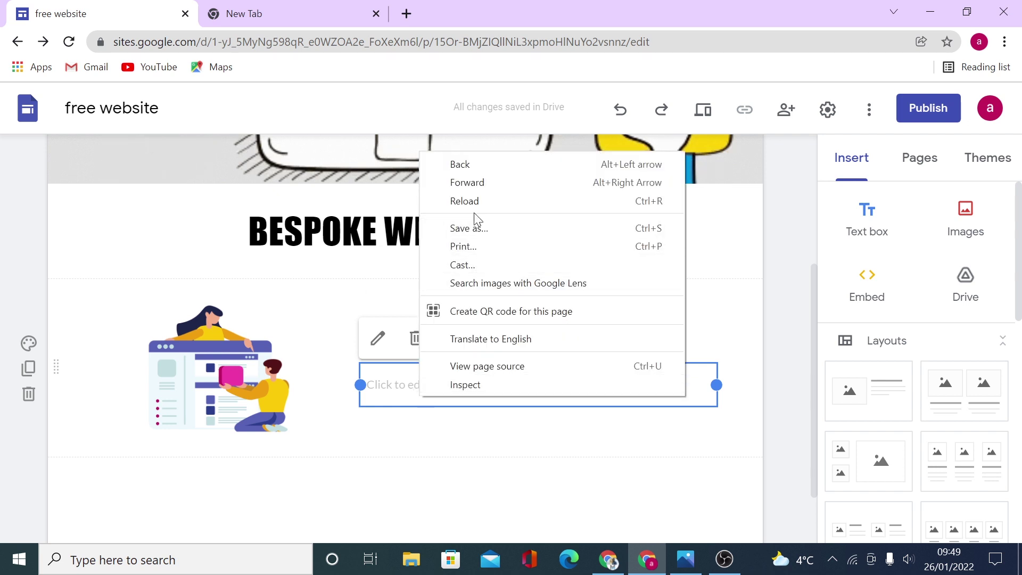
left_click(386, 384)
right_click(400, 381)
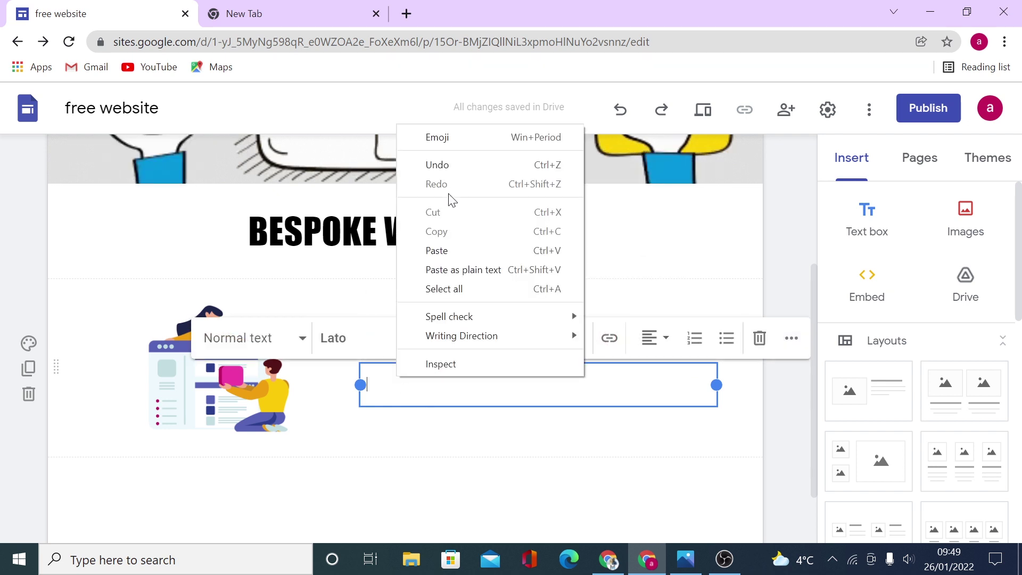
left_click(452, 250)
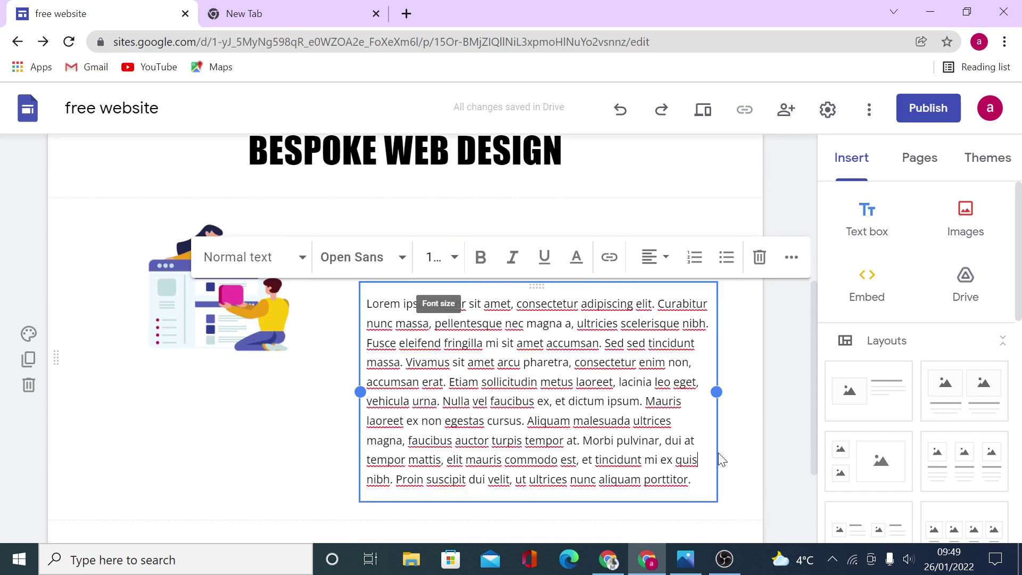
left_click(743, 463)
Step: Enter "WEB DESIGN" as the heading above the lorem ipsum paragraph and make it bold
left_click(404, 250)
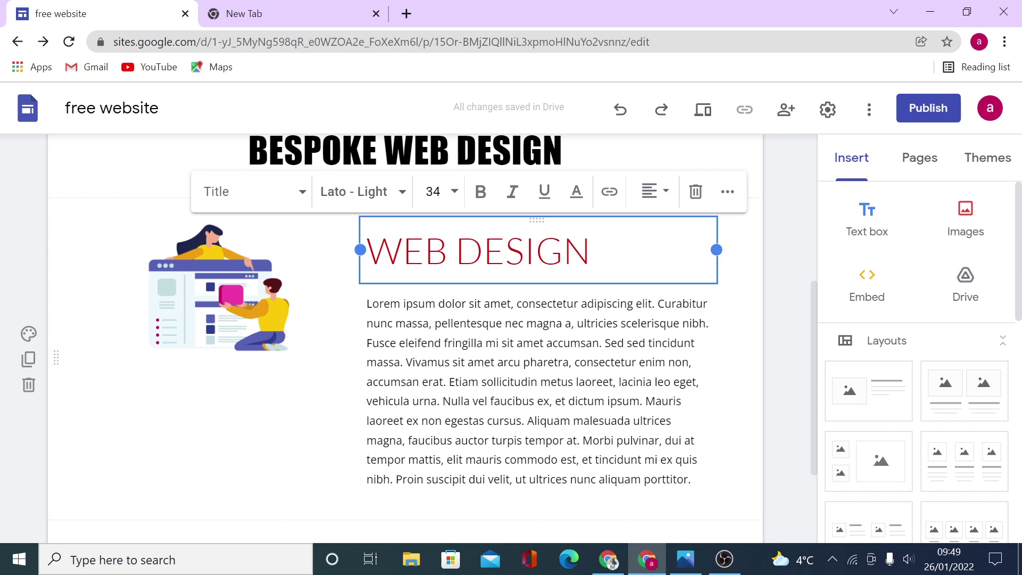
key("ctrl+shift+Left")
key("ctrl+shift+Left")
left_click(988, 157)
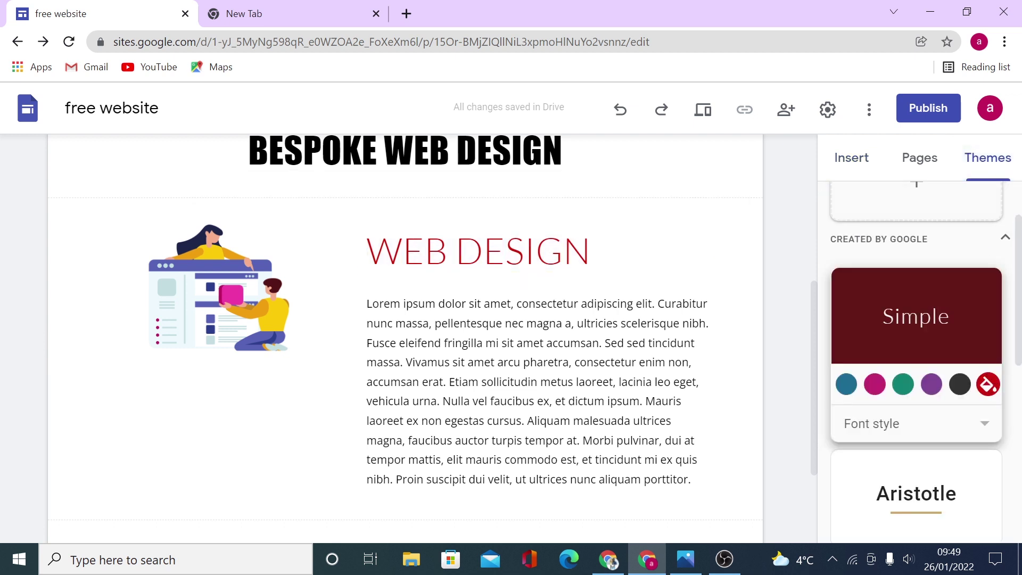
left_click(573, 256)
double_click(533, 253)
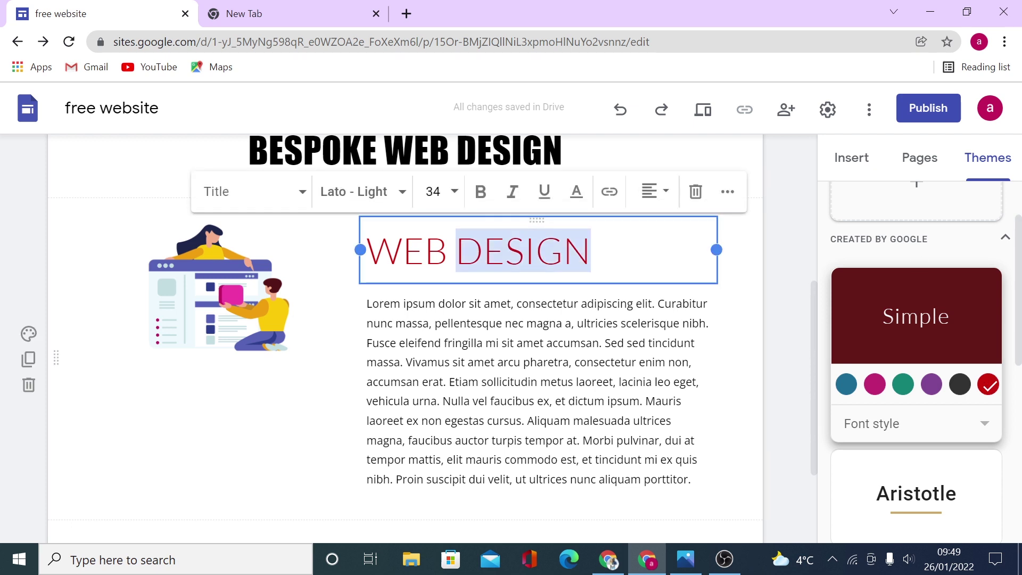
left_click(591, 253)
left_click_drag(591, 253, 365, 241)
left_click(482, 193)
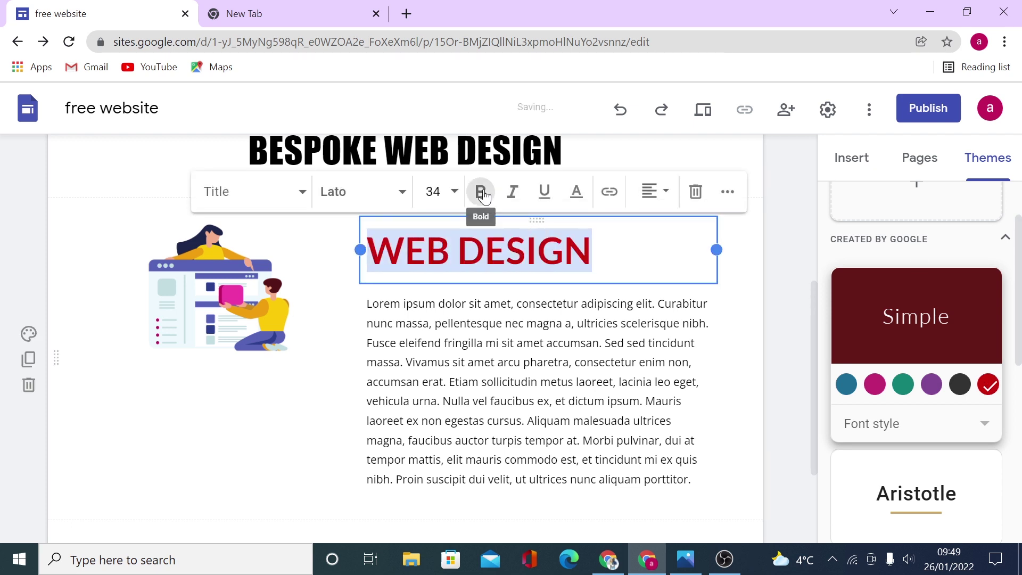
left_click(664, 381)
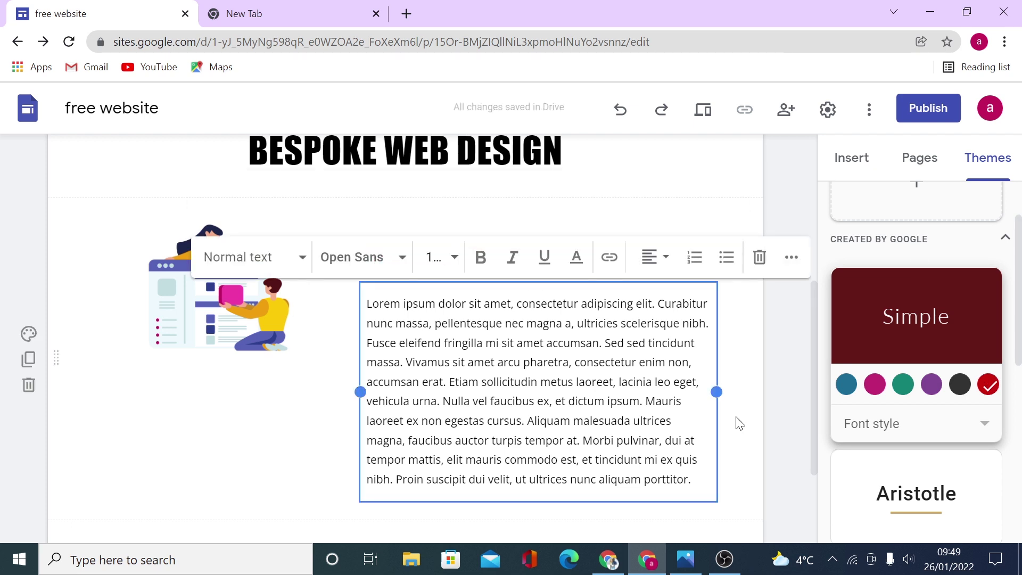
left_click(748, 430)
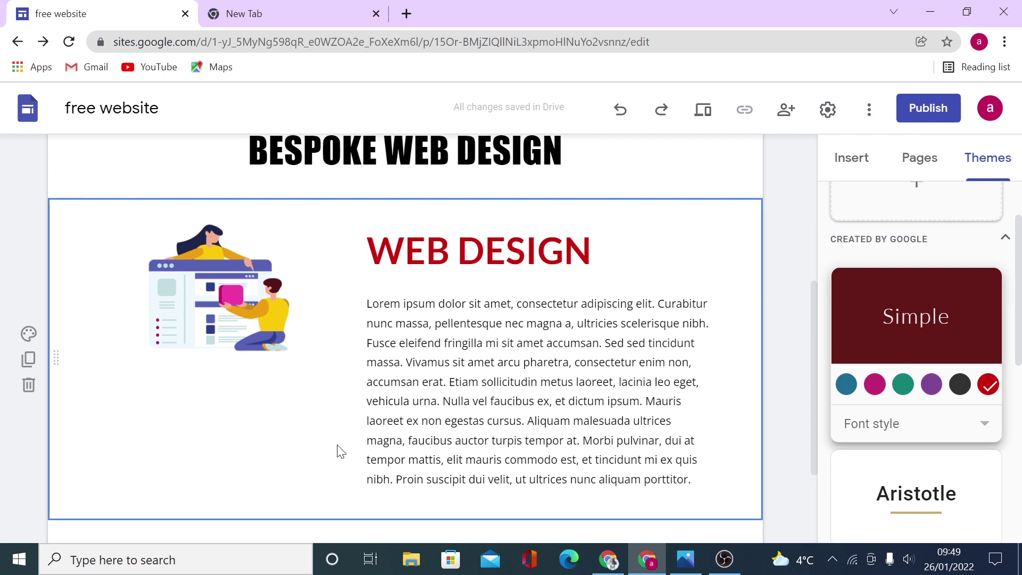
Step: Apply the Style 2 section colour to the "WEB DESIGN" section
left_click(30, 335)
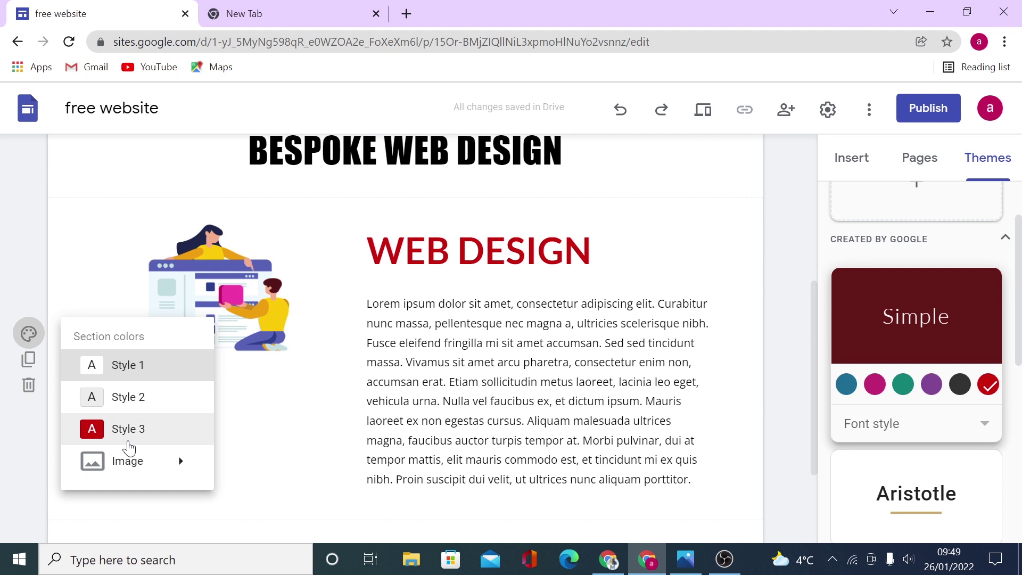
left_click(124, 399)
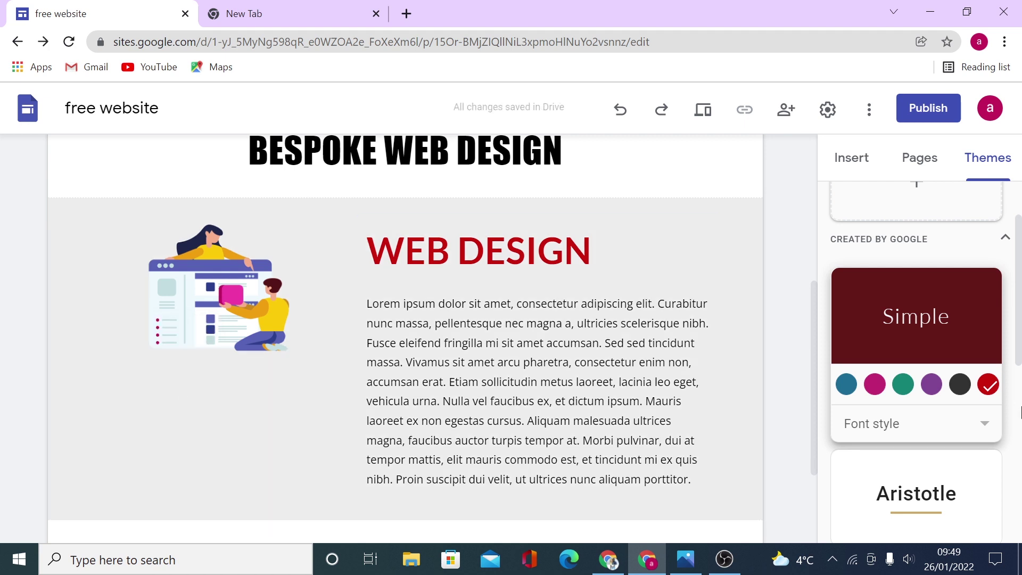
left_click(29, 333)
mouse_move(167, 461)
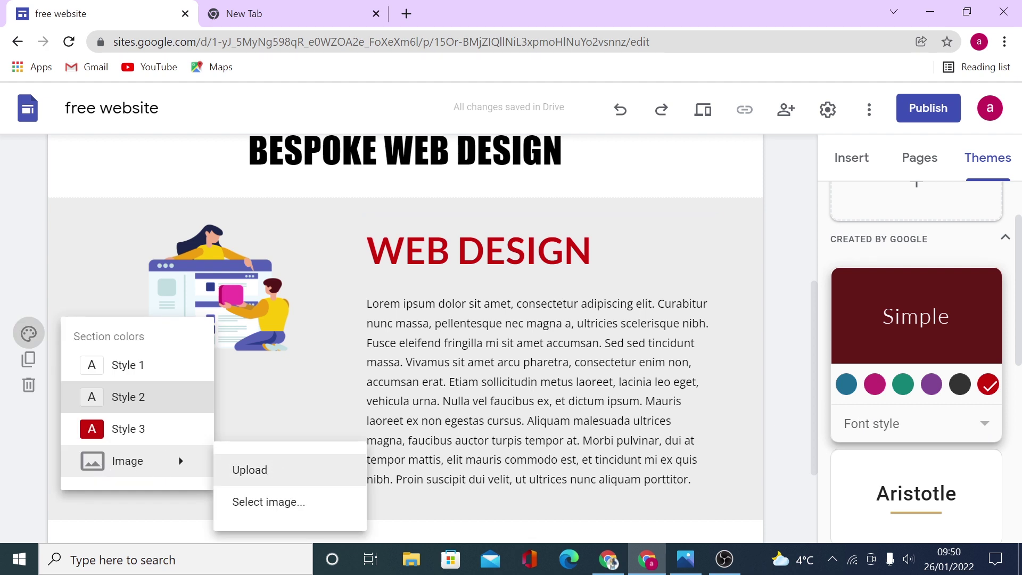
left_click(755, 405)
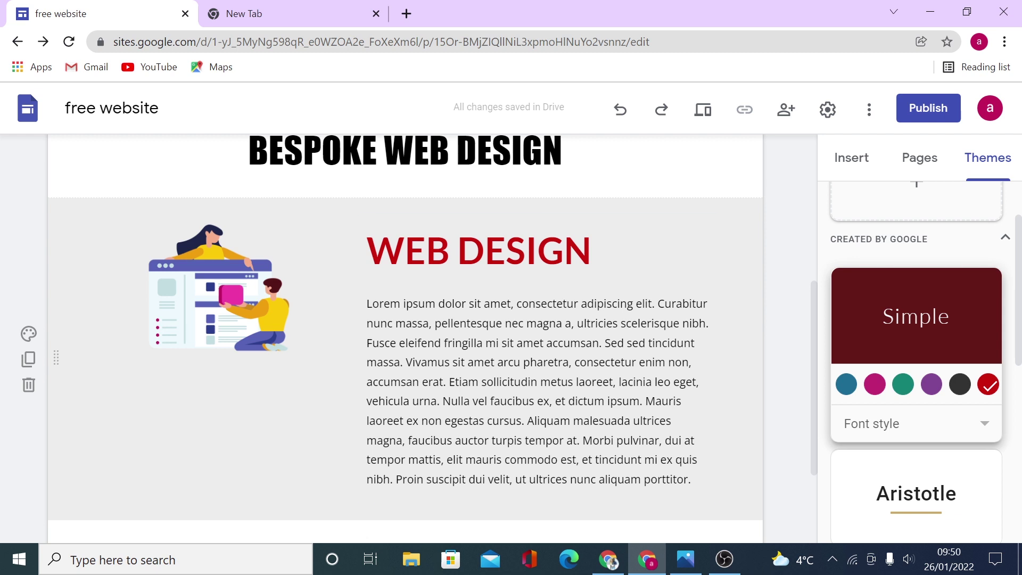
Step: Duplicate the "WEB DESIGN" section and replace the copy's image with an upload of "consultant (53)"
left_click(29, 360)
left_click(224, 352)
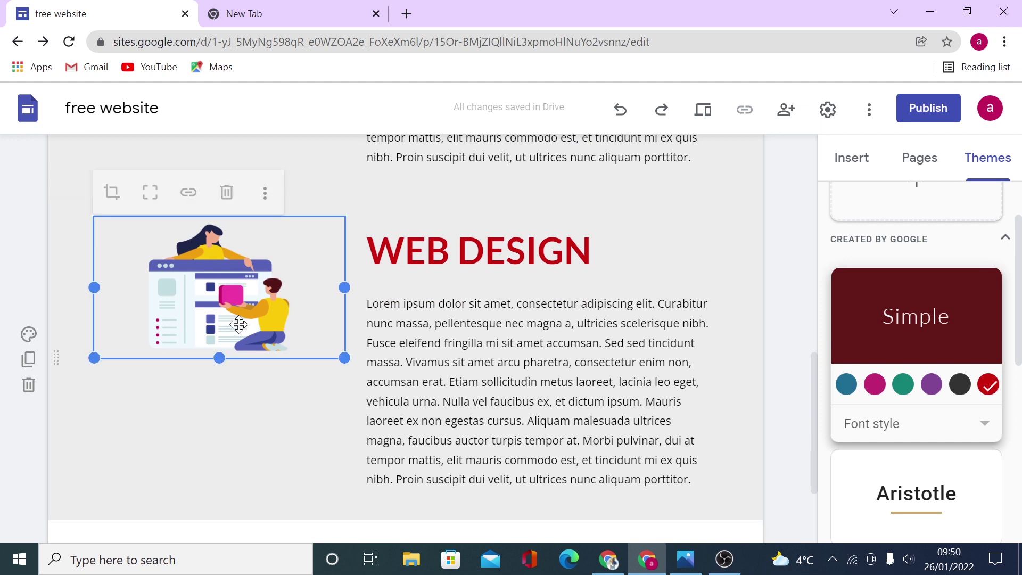
left_click(265, 190)
mouse_move(292, 201)
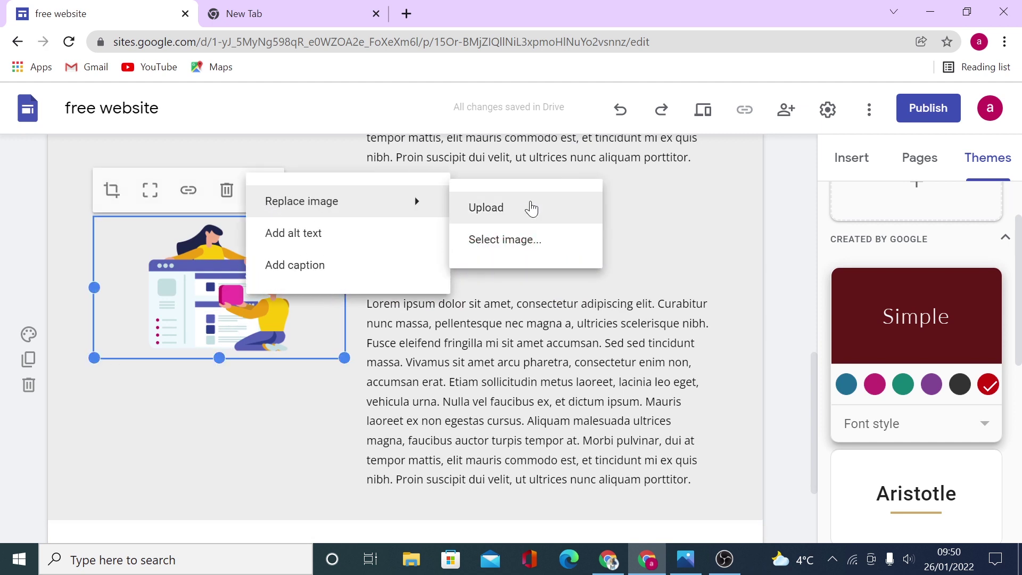
left_click(531, 208)
left_click(598, 142)
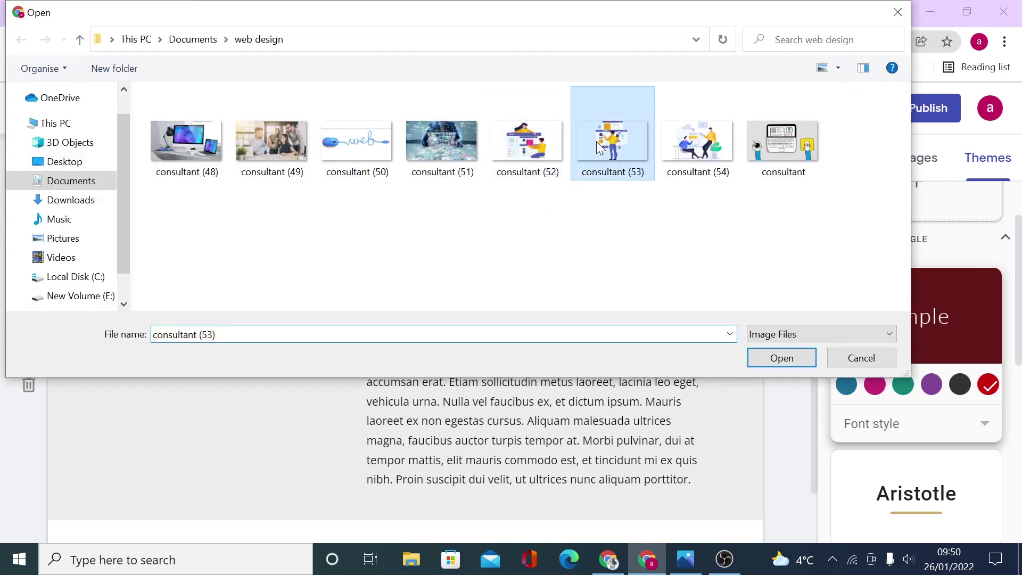
left_click(759, 361)
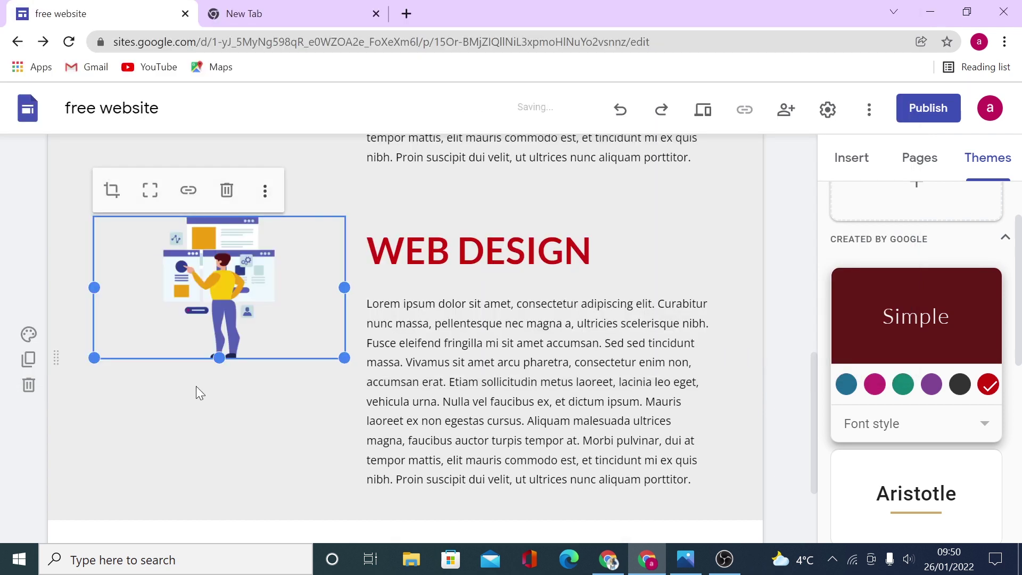
Step: Move the image in the duplicated section to the right of its heading and text
left_click_drag(227, 228, 644, 256)
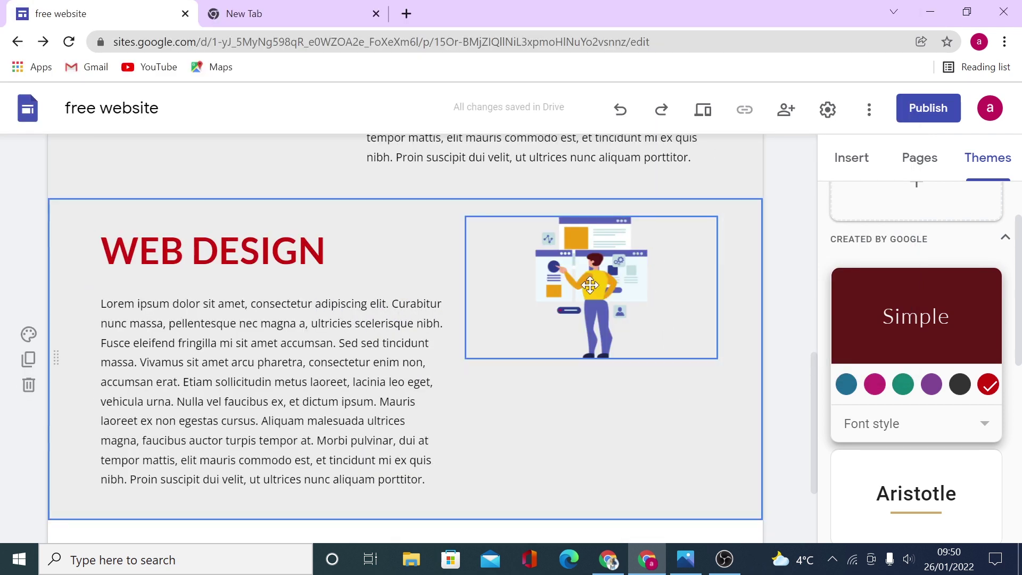
scroll(595, 445, "up", 6)
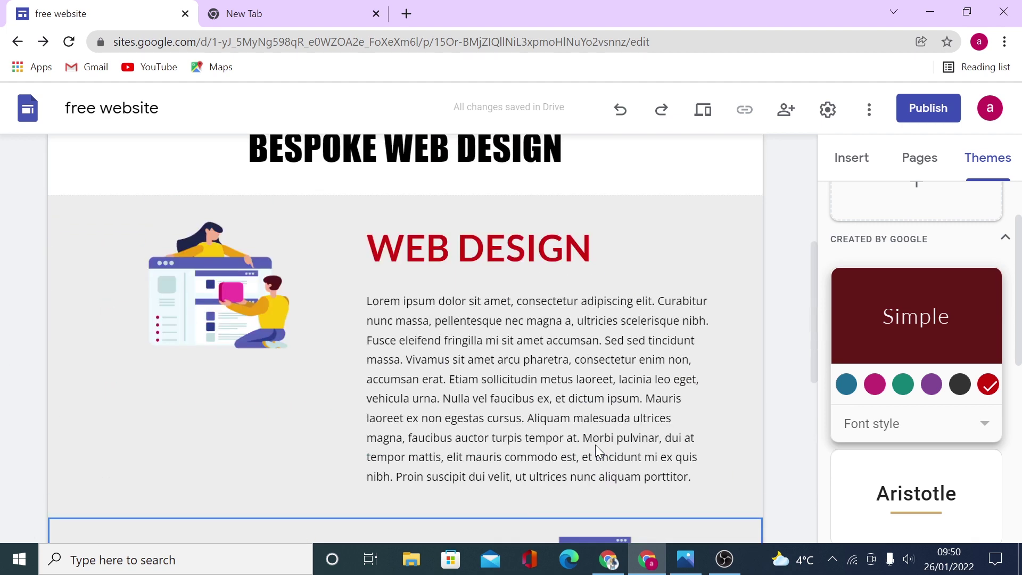
scroll(596, 445, "down", 9)
scroll(80, 335, "up", 3)
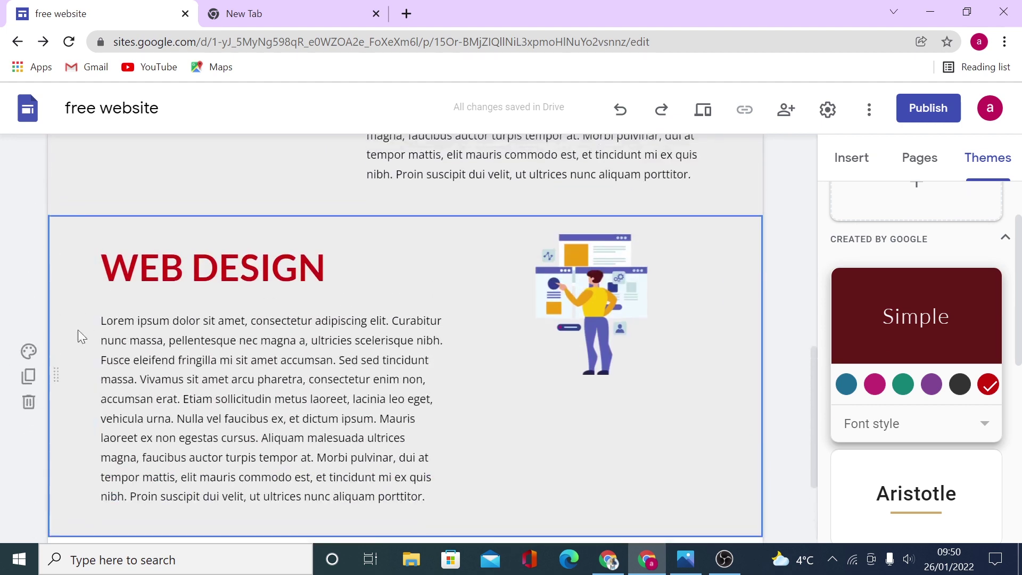
Step: Duplicate the section with the image on the right and replace the copy's image with an upload of "consultant (54)"
scroll(90, 393, "down", 3)
scroll(603, 324, "up", 3)
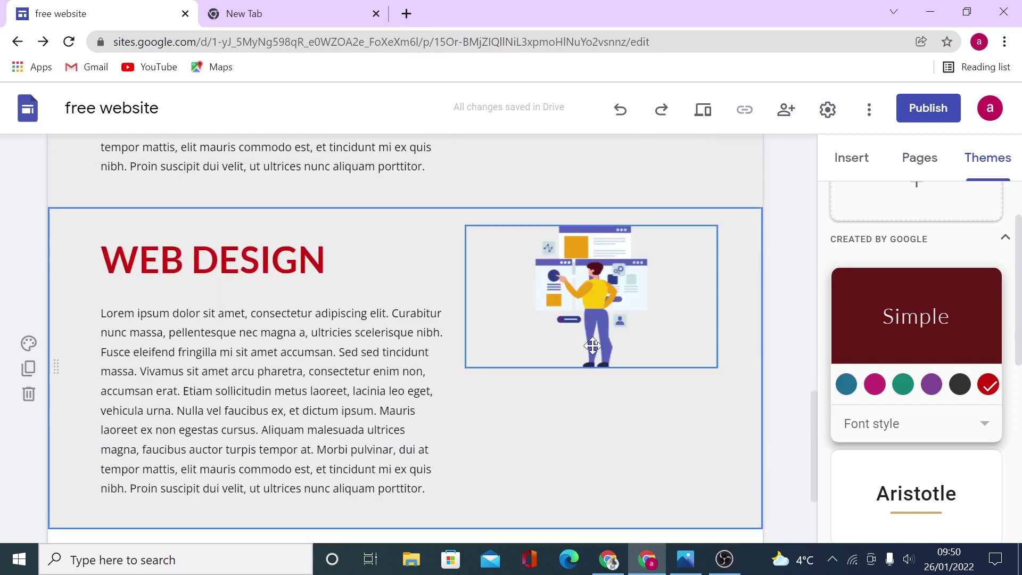
left_click(603, 324)
left_click(637, 207)
mouse_move(633, 213)
left_click(869, 230)
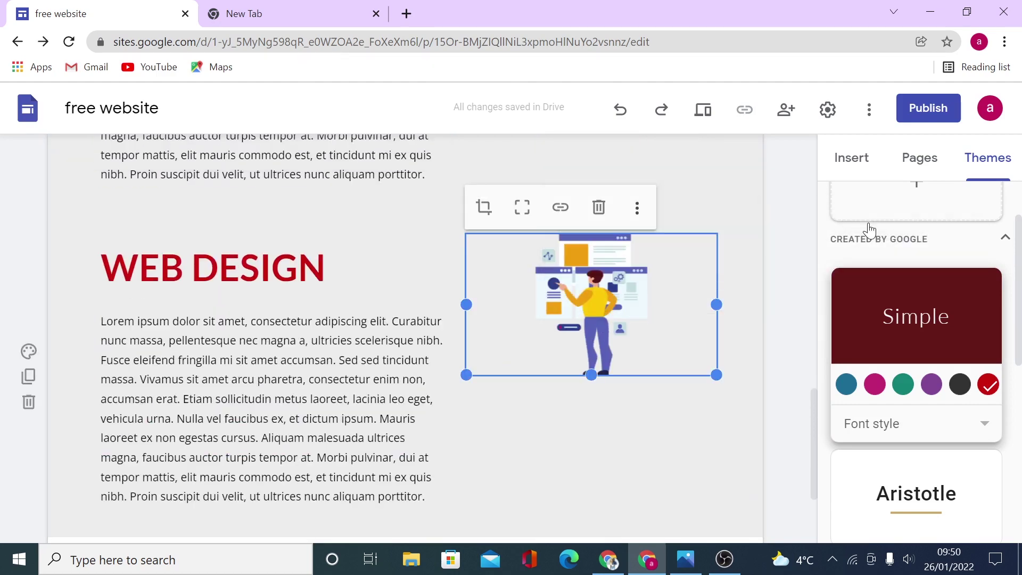
left_click(637, 208)
left_click(788, 228)
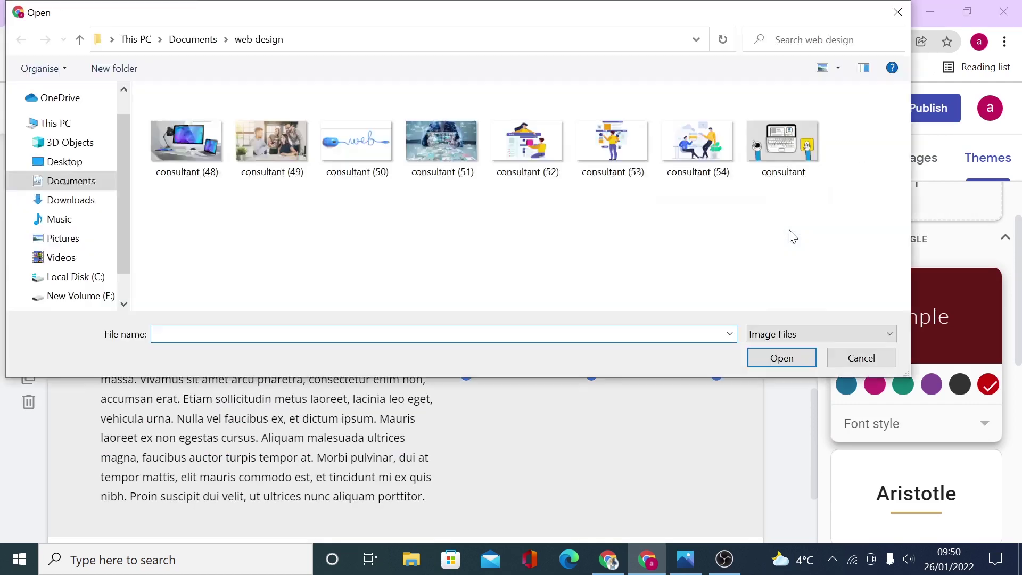
left_click(719, 133)
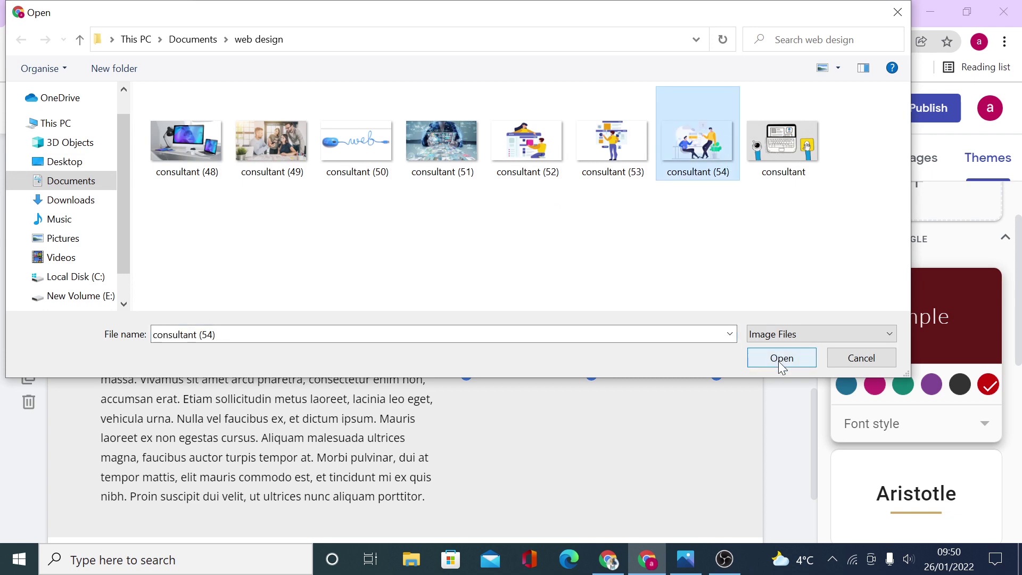
left_click(781, 359)
left_click(677, 463)
Step: Move the image in the third section to the left of its heading and text
scroll(677, 462, "up", 5)
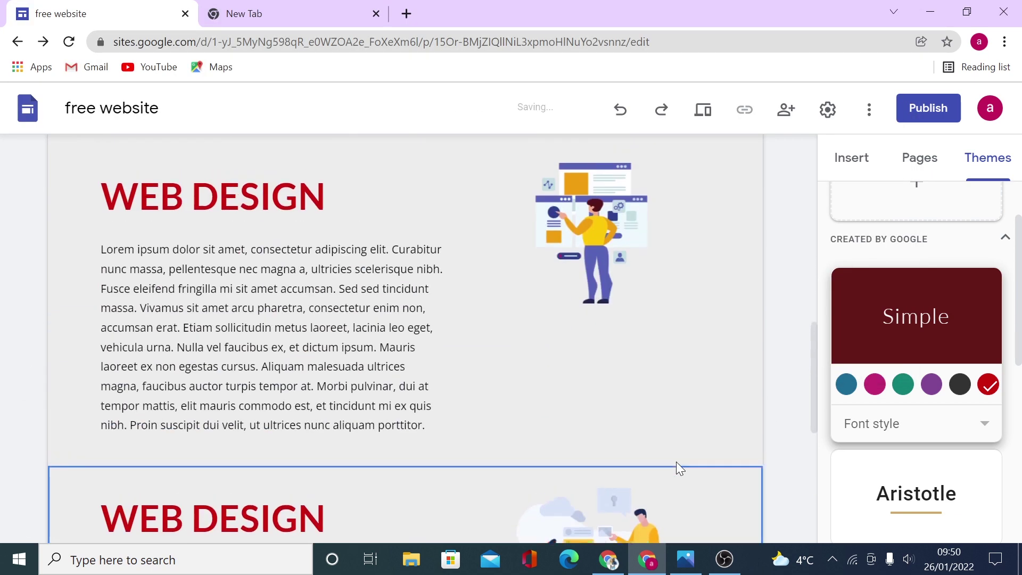
scroll(676, 462, "up", 3)
scroll(571, 445, "down", 3)
left_click(570, 446)
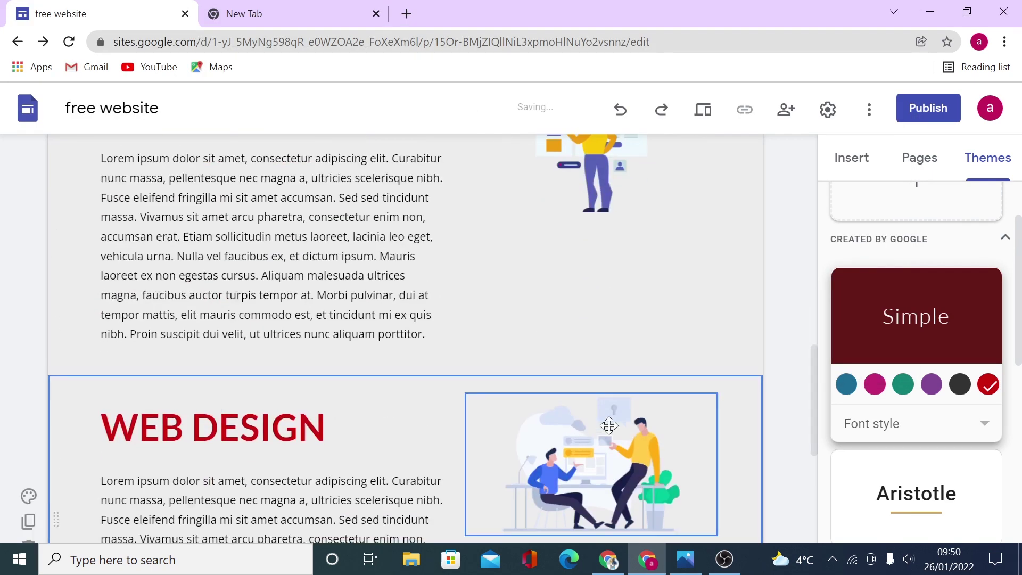
left_click_drag(571, 446, 95, 447)
Step: Change the second section's heading to "WEB HOSTING" and the third section's heading to "CONTENT MANAGMNET"
left_click(193, 345)
left_click_drag(192, 345, 326, 345)
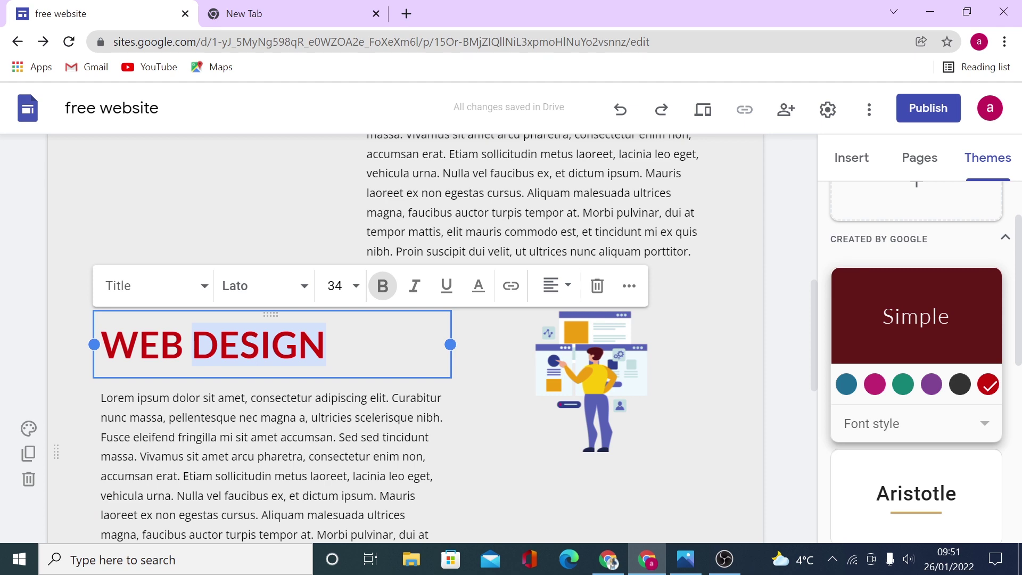
type("HOSTIN")
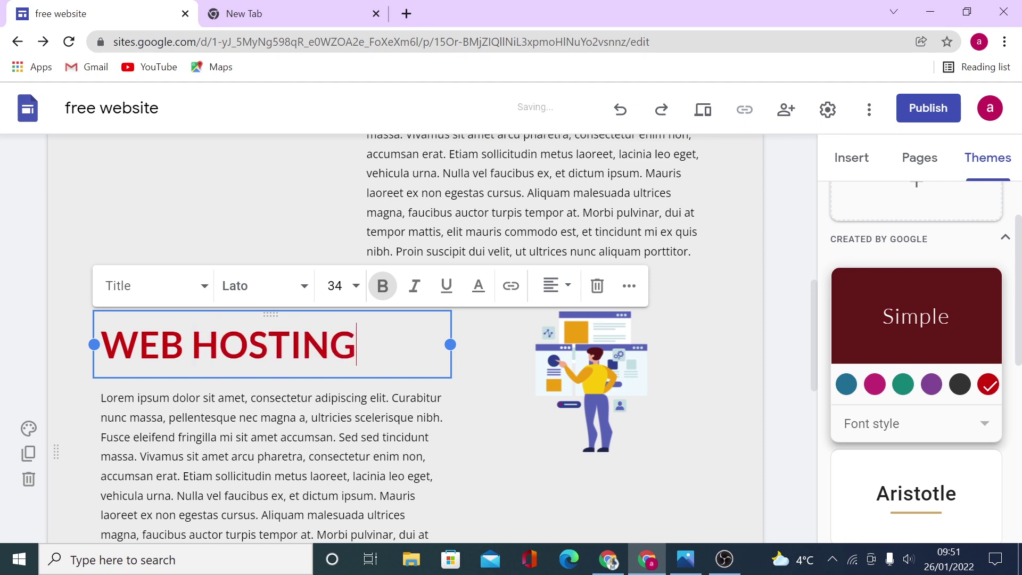
scroll(733, 382, "down", 10)
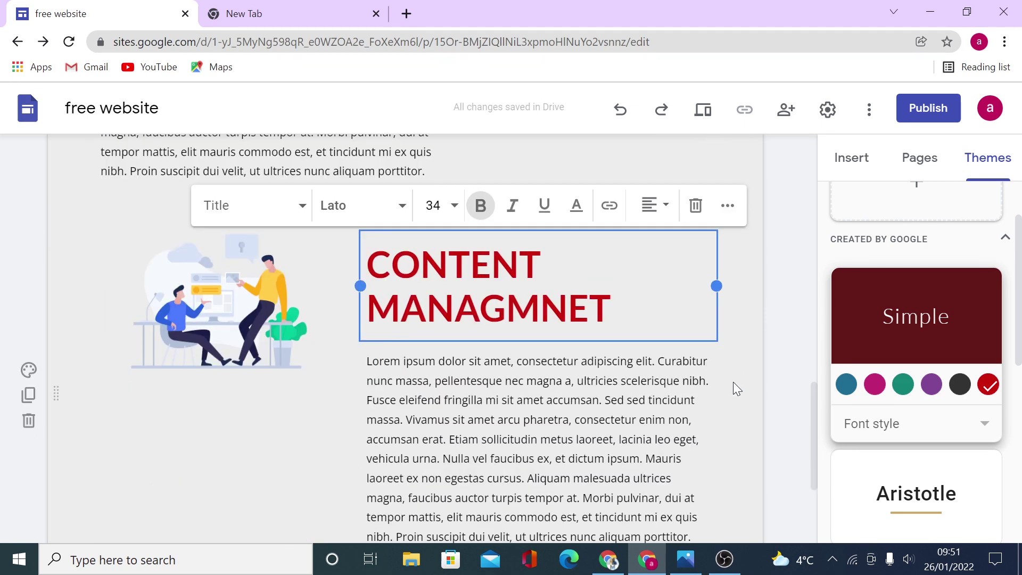
scroll(320, 391, "up", 10)
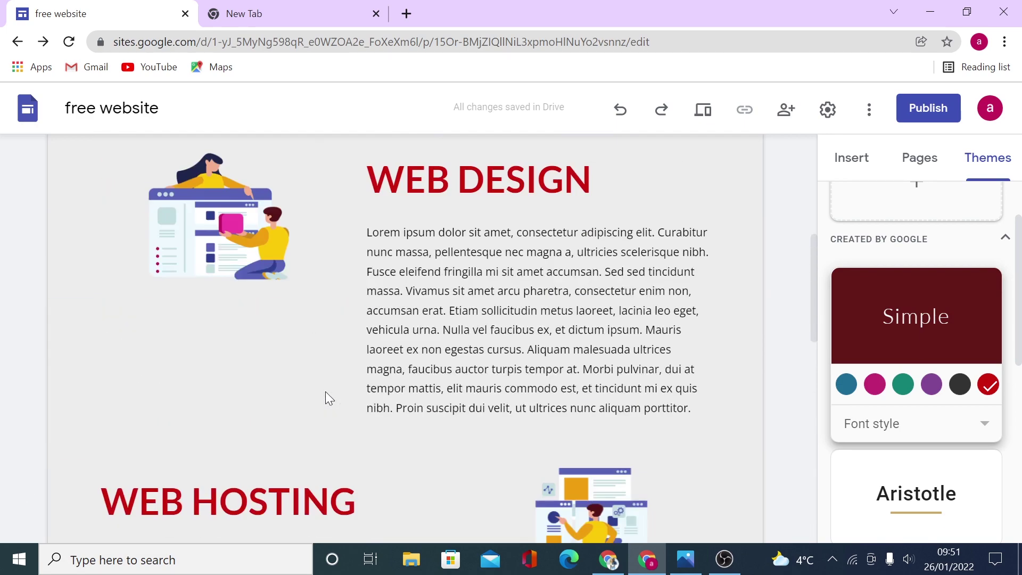
scroll(326, 393, "up", 5)
scroll(471, 362, "down", 7)
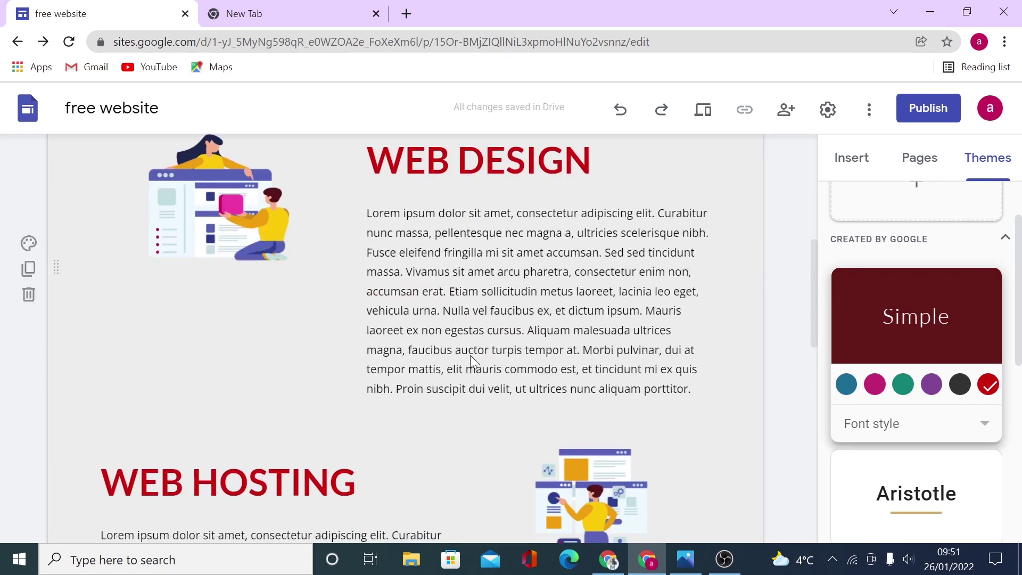
scroll(642, 366, "down", 5)
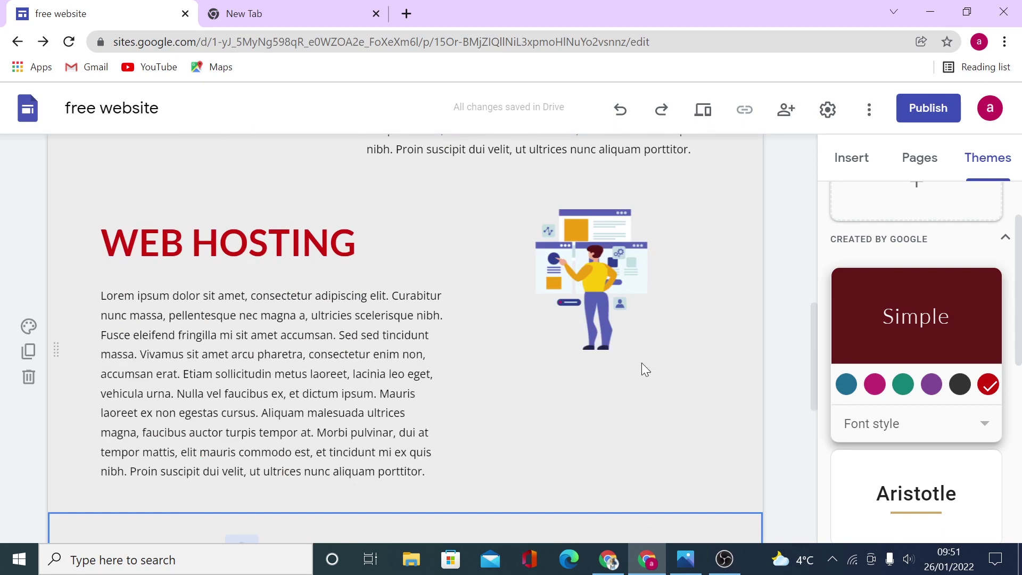
scroll(641, 362, "down", 4)
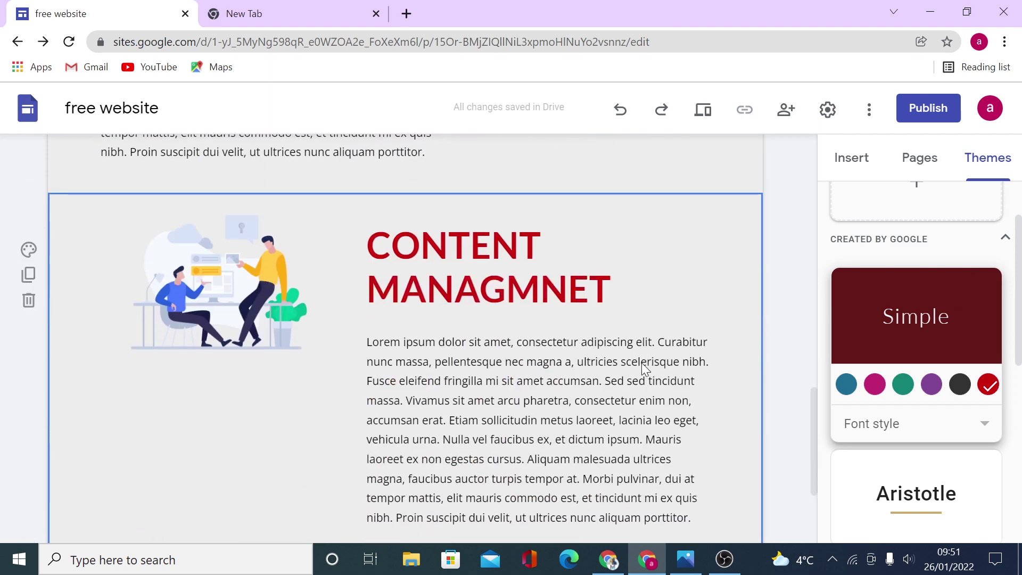
Step: Add two new pages to the site, named "Contact Us" and "Testimonies"
left_click(934, 164)
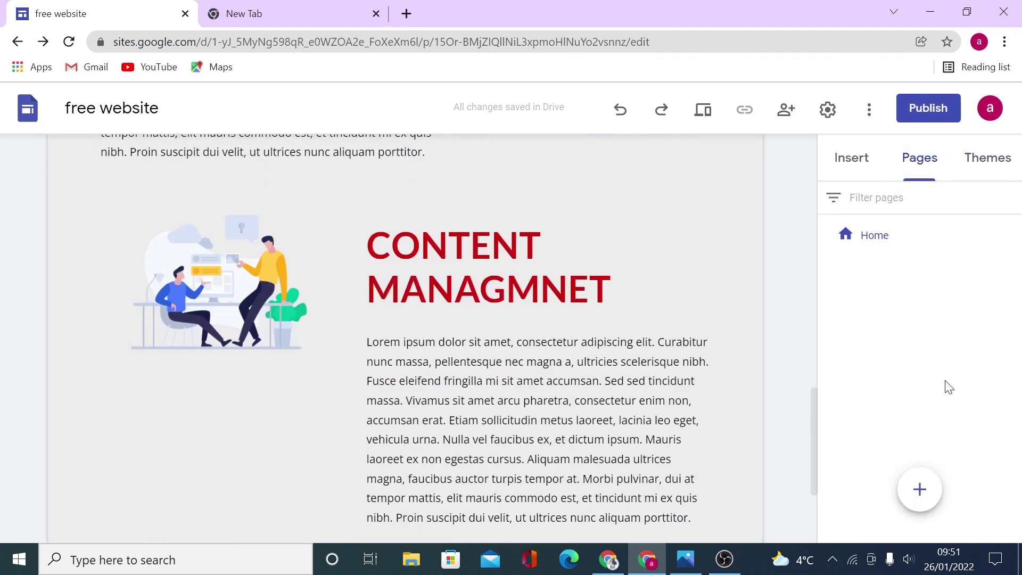
mouse_move(917, 495)
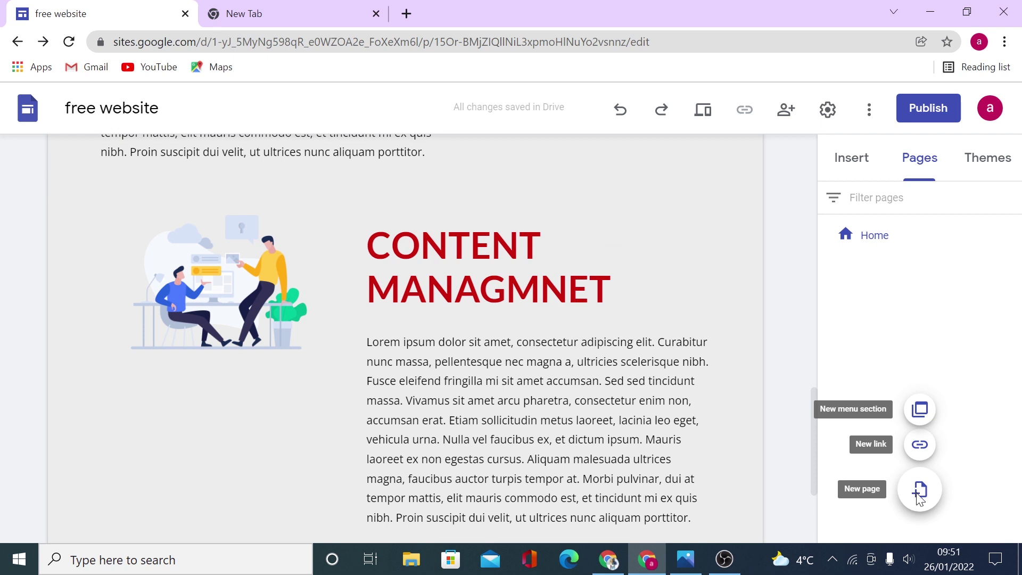
left_click(920, 491)
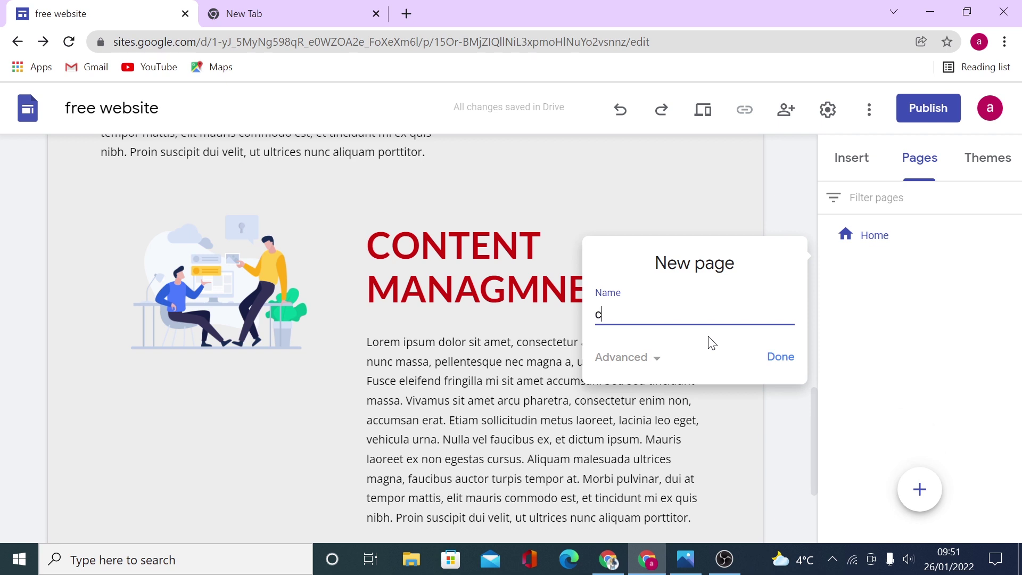
type("cON")
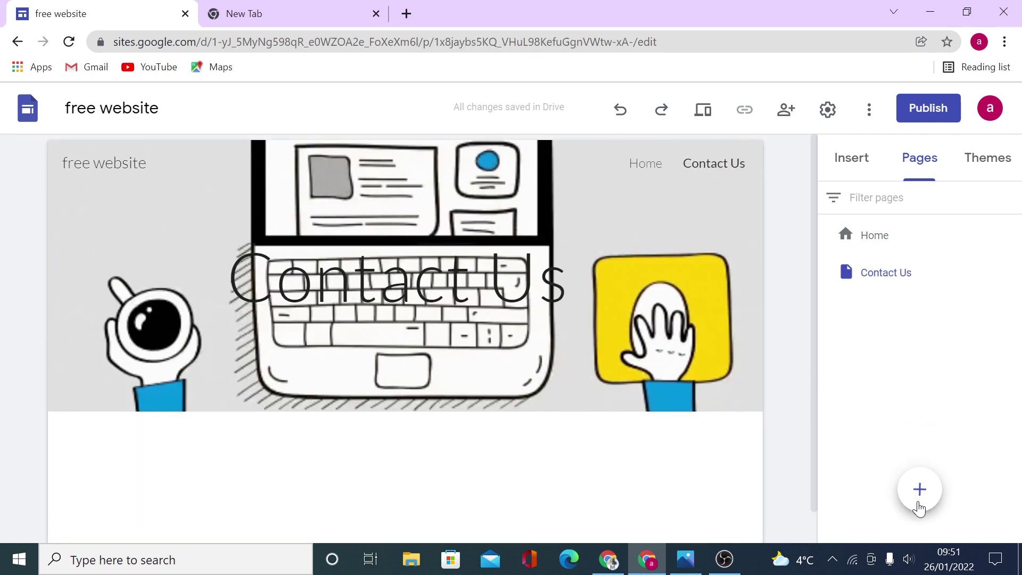
left_click(920, 490)
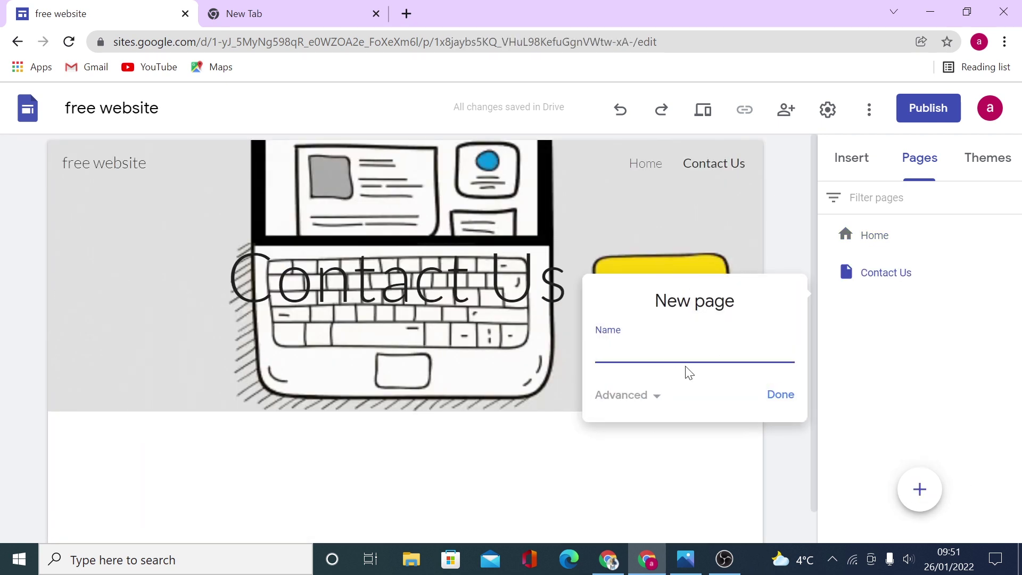
type("Testimonies")
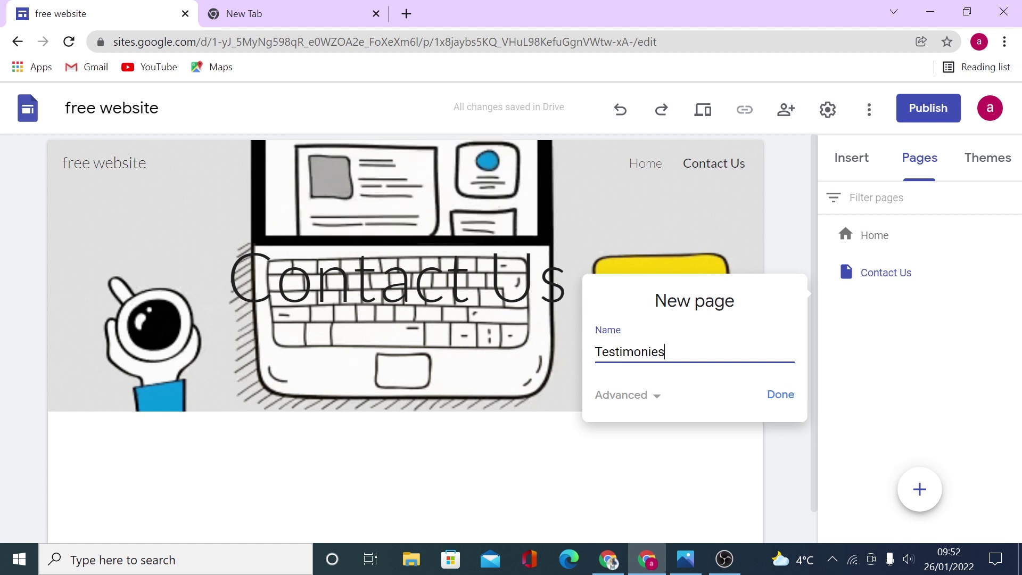
left_click(780, 395)
Step: Add another new page to the site, named "About Us"
type("A")
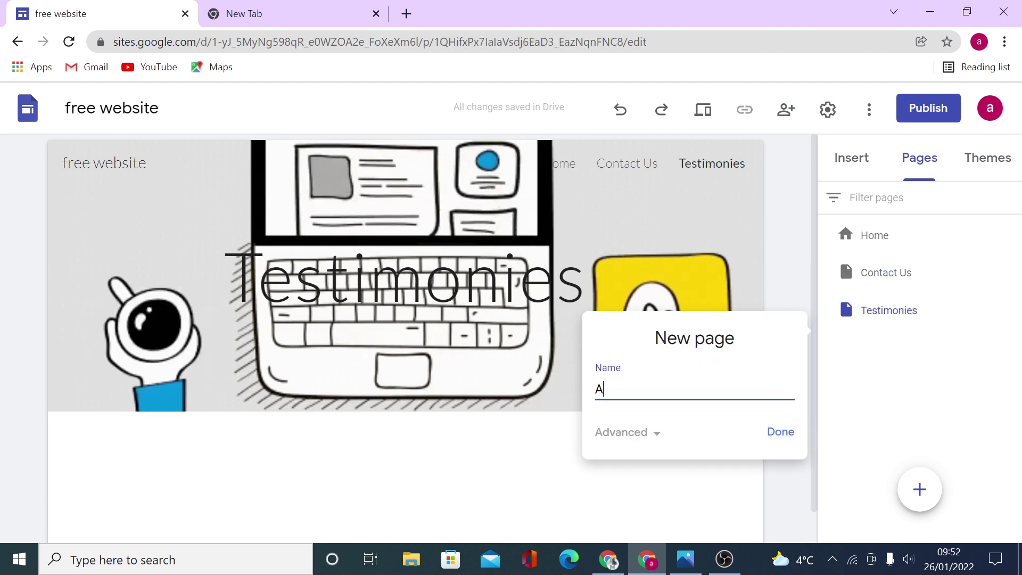
type("bout US")
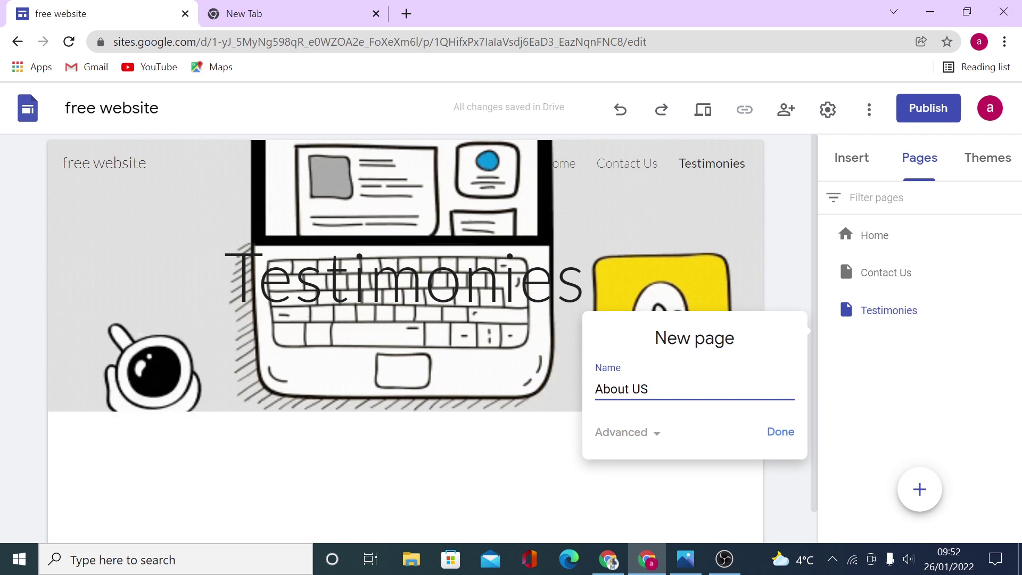
key("BackSpace")
type("s")
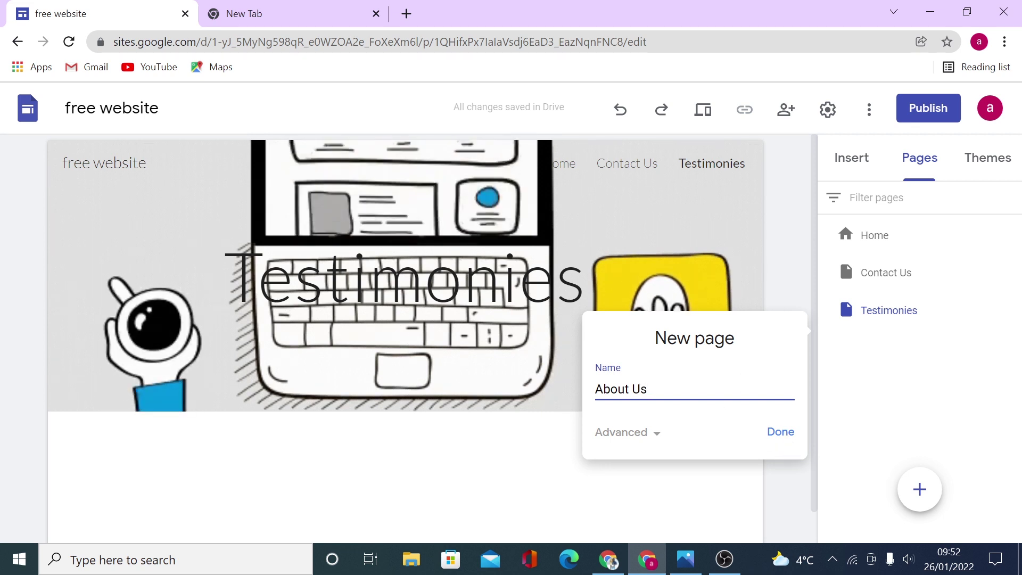
left_click(783, 437)
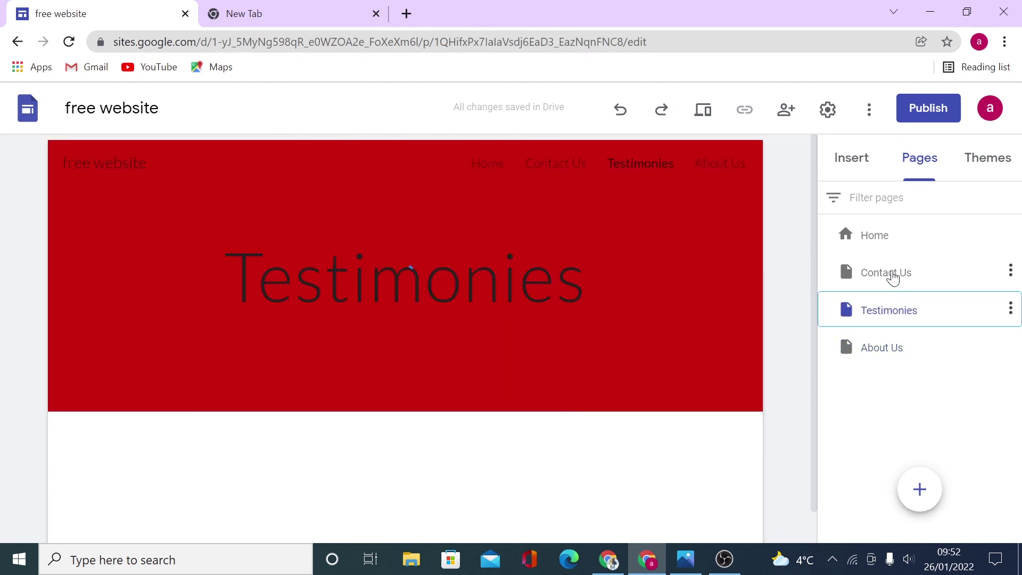
Step: On the Home page, insert a button named "TALK TO US" that links to the Contact Us page
left_click(890, 274)
left_click(891, 241)
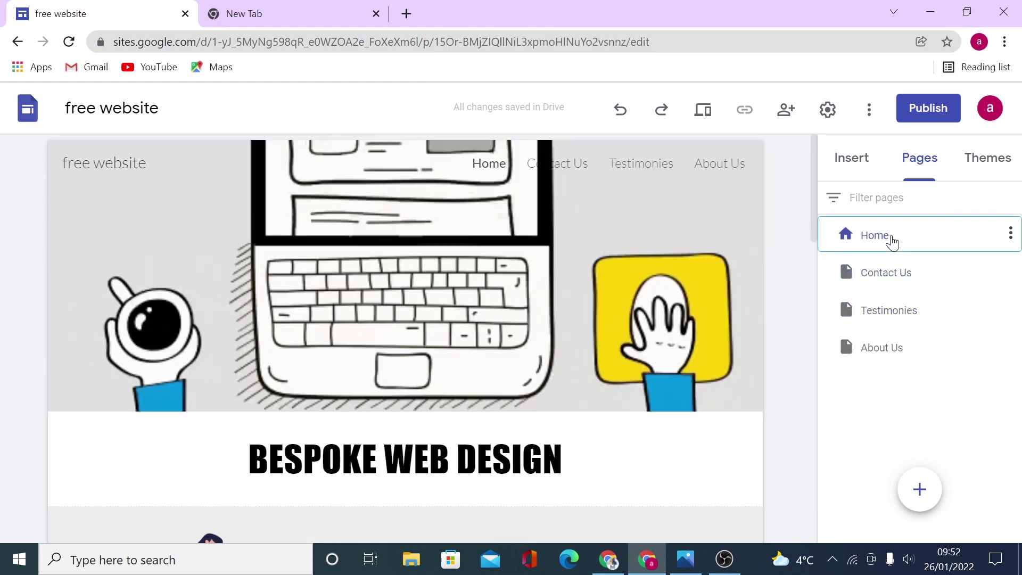
left_click(866, 168)
scroll(952, 404, "down", 6)
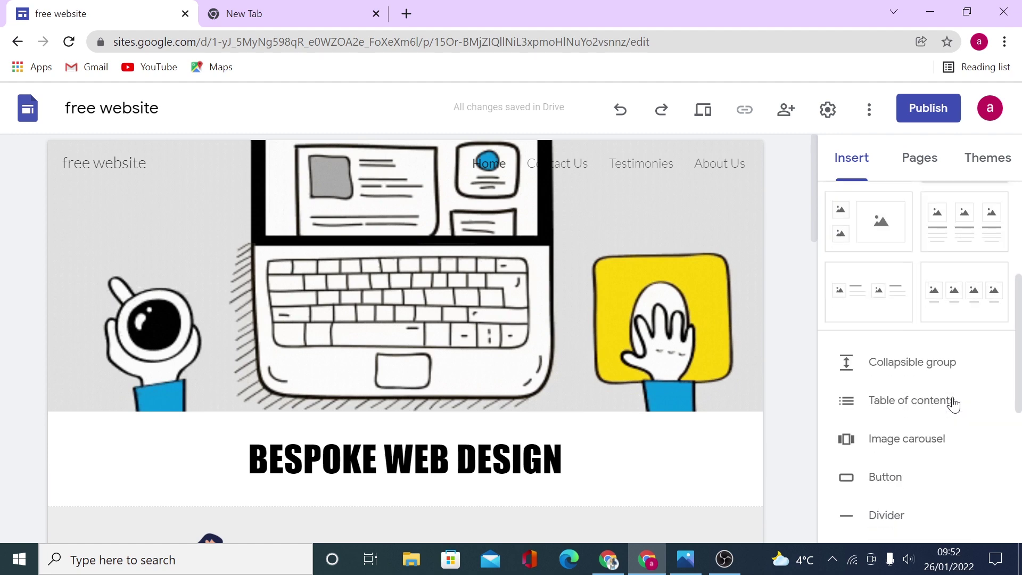
left_click(884, 404)
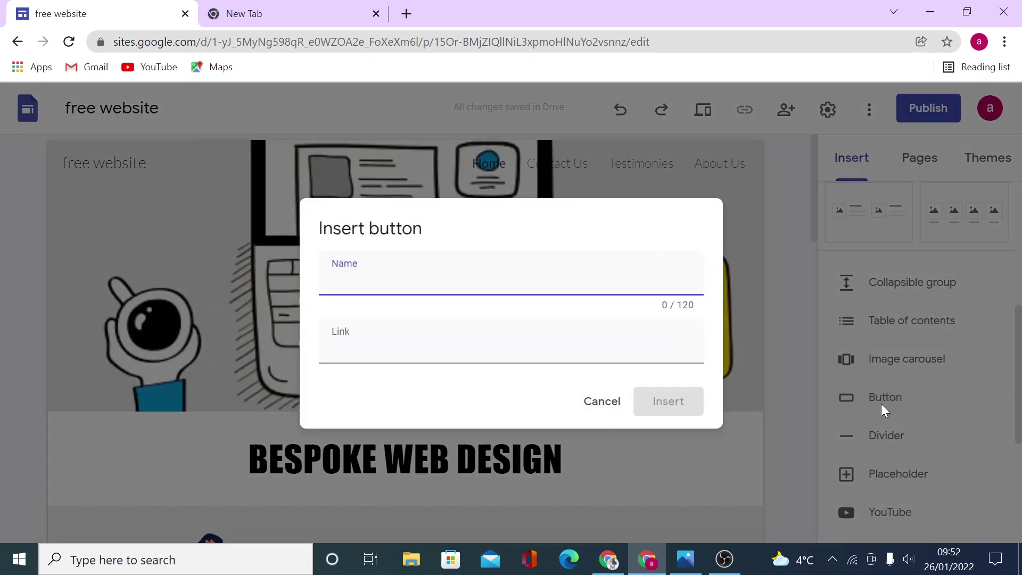
key("Return")
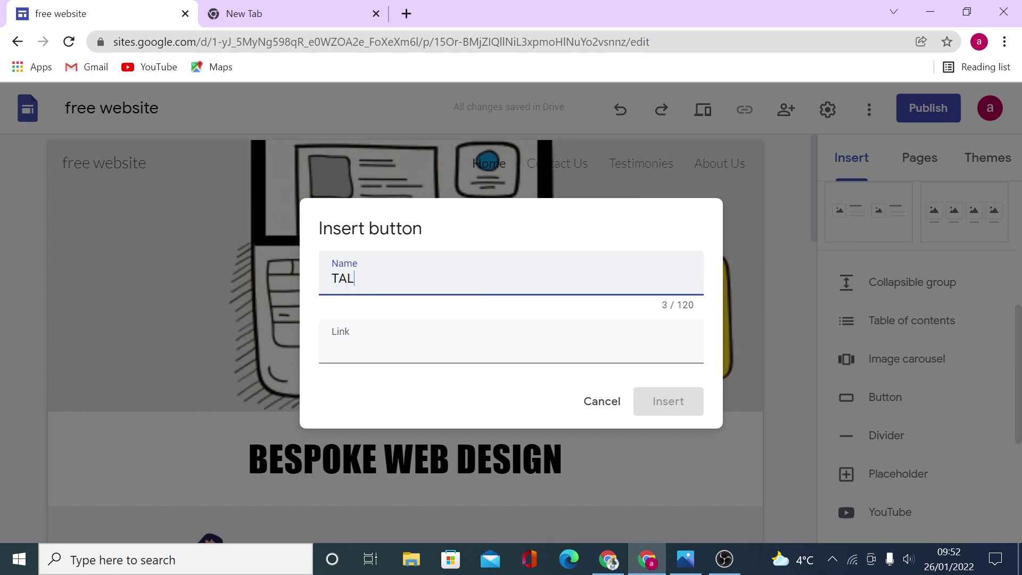
type("TALK TO ")
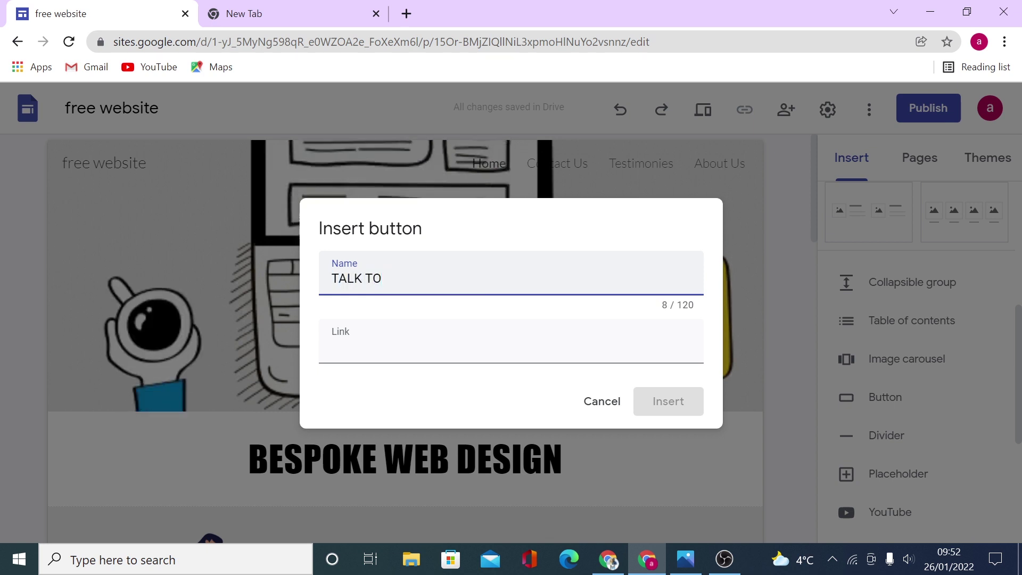
type("US")
key("Tab")
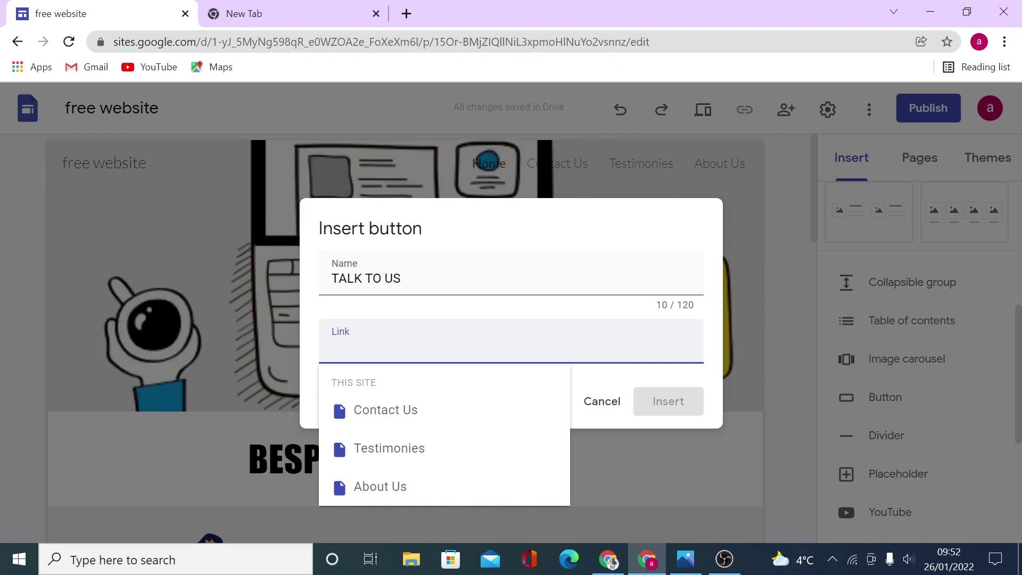
left_click(385, 413)
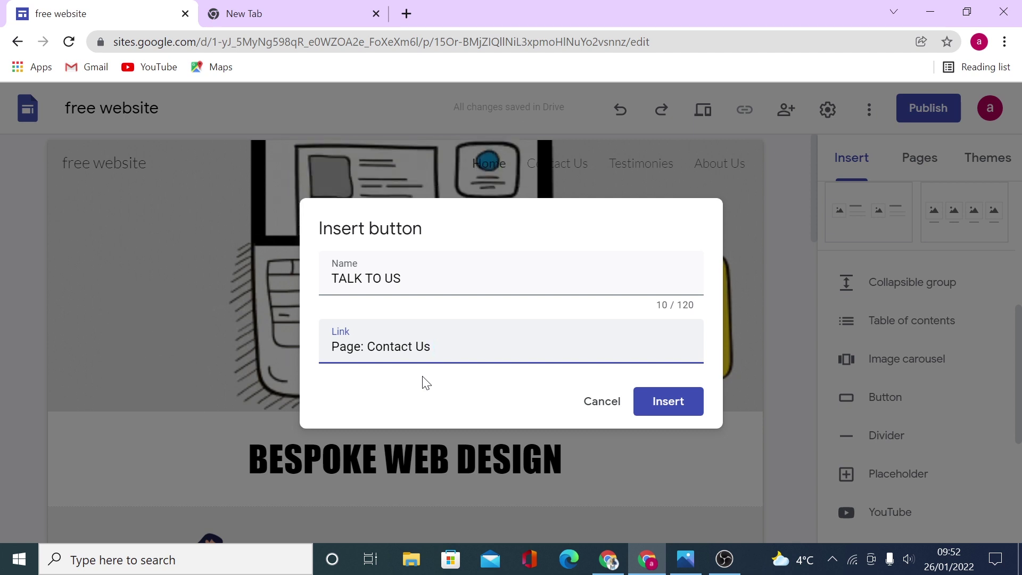
left_click(668, 402)
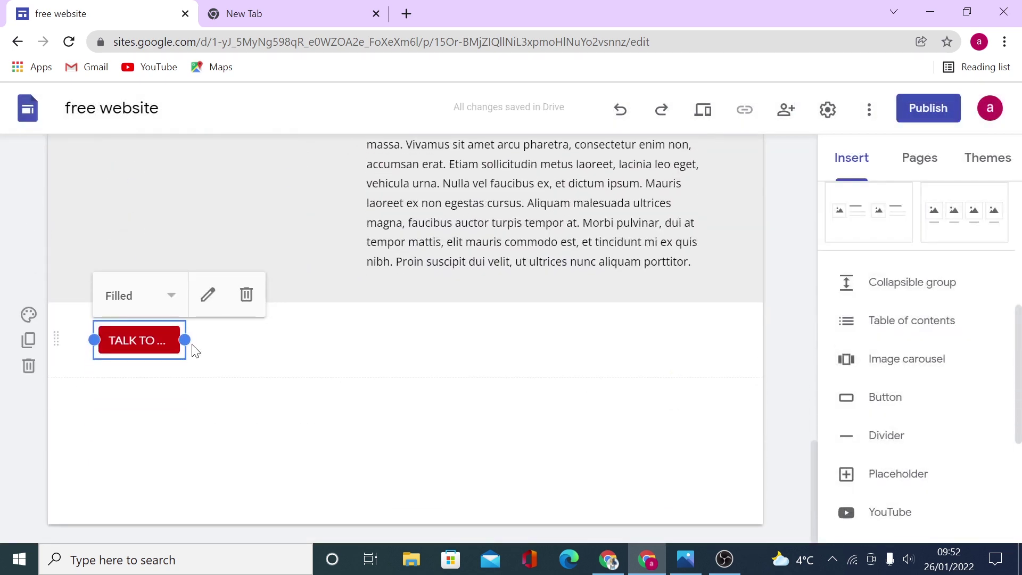
Step: Widen the "TALK TO US" button, centre it in its section, and duplicate that section twice
left_click_drag(184, 340, 400, 319)
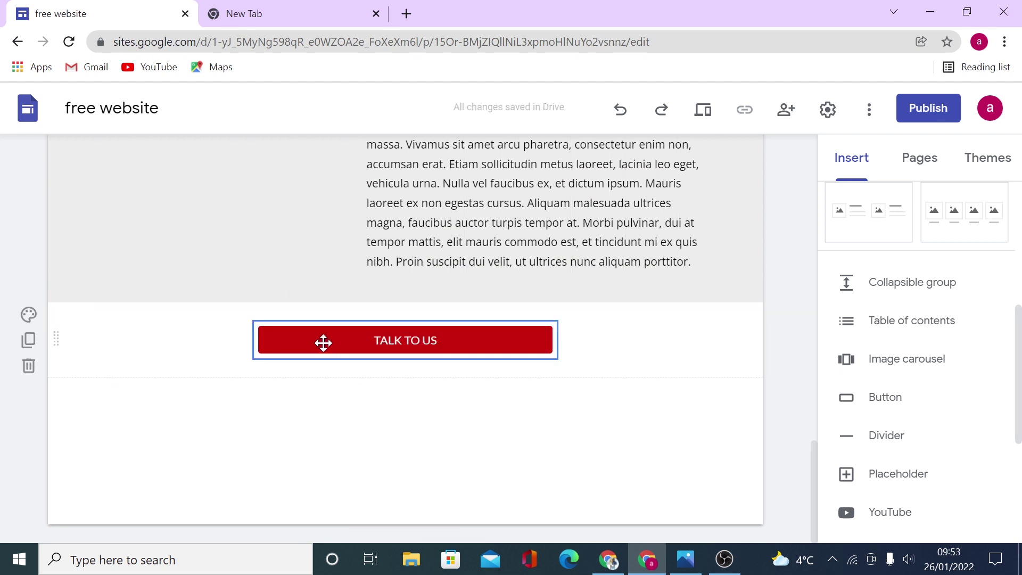
left_click(32, 344)
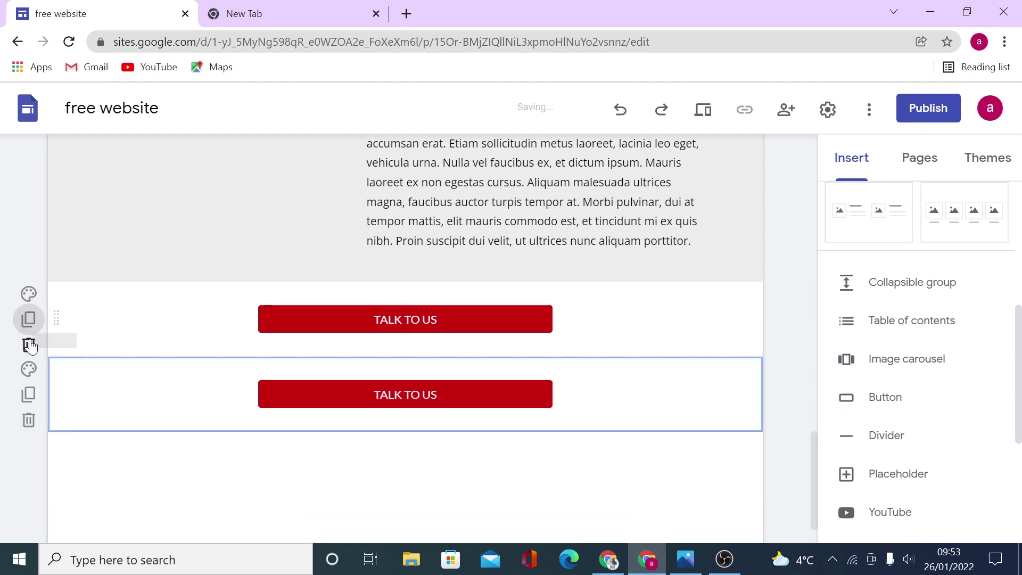
left_click(29, 338)
Step: Move the three "TALK TO US" buttons beneath the images of the content management, web hosting and web design sections, one in each
scroll(457, 442, "up", 5)
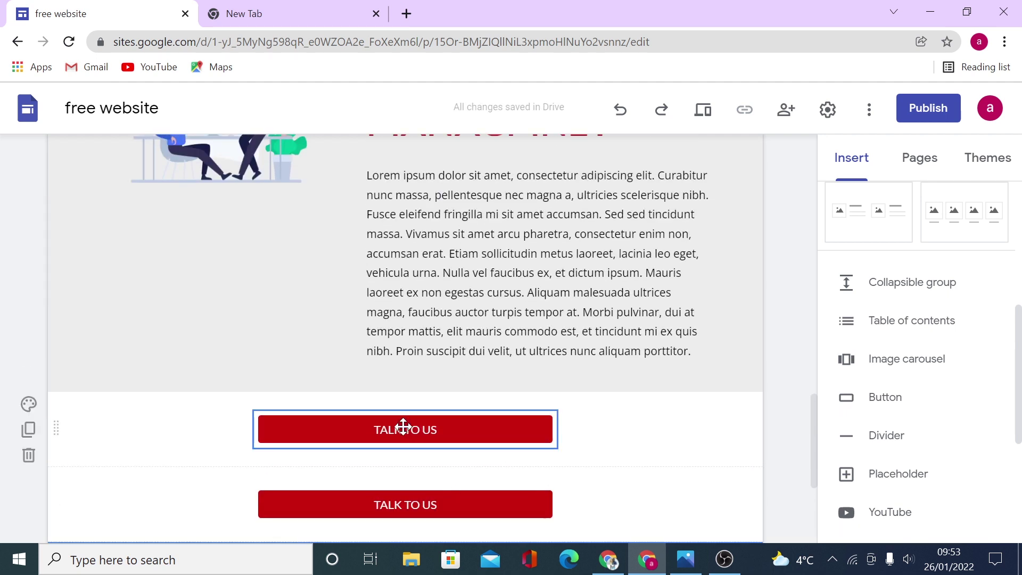
left_click_drag(404, 427, 93, 213)
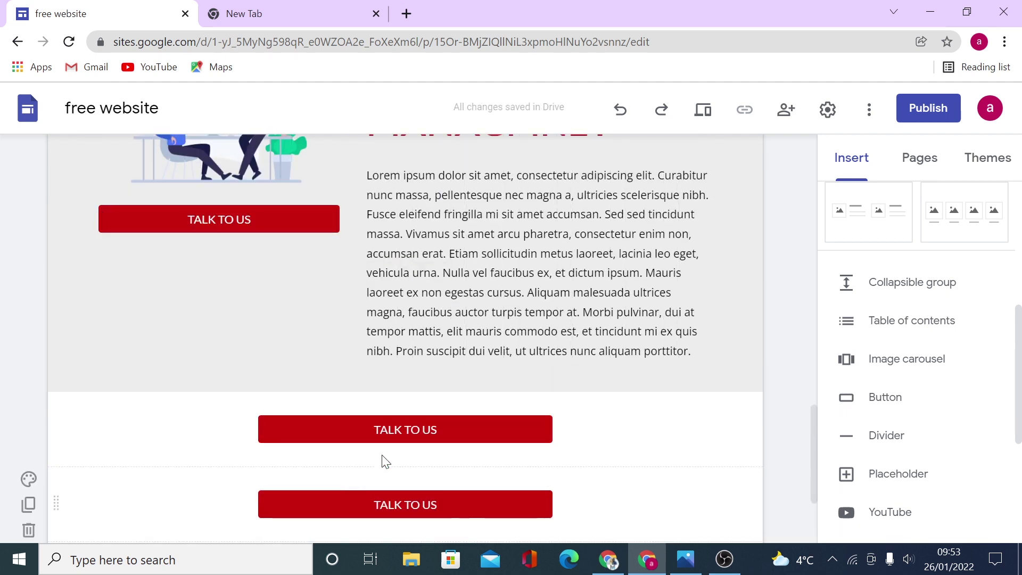
left_click_drag(417, 403, 547, 452)
scroll(548, 452, "down", 10)
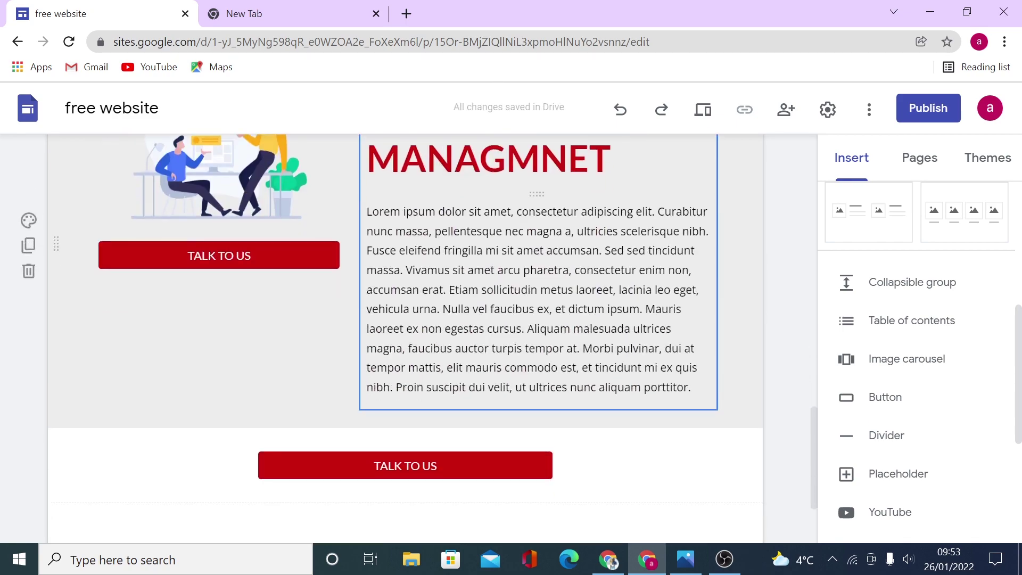
left_click_drag(414, 456, 160, 257)
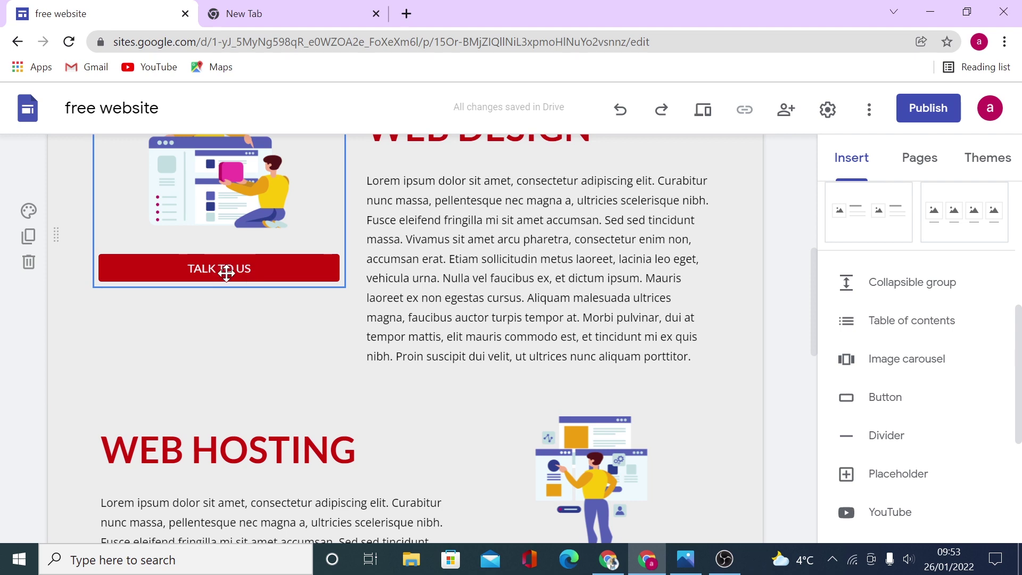
scroll(738, 426, "down", 8)
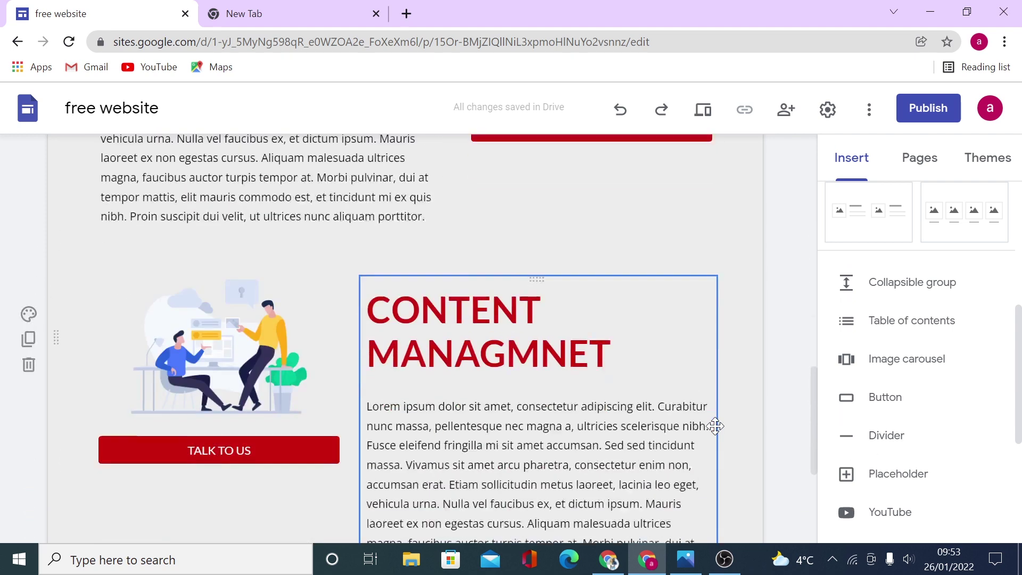
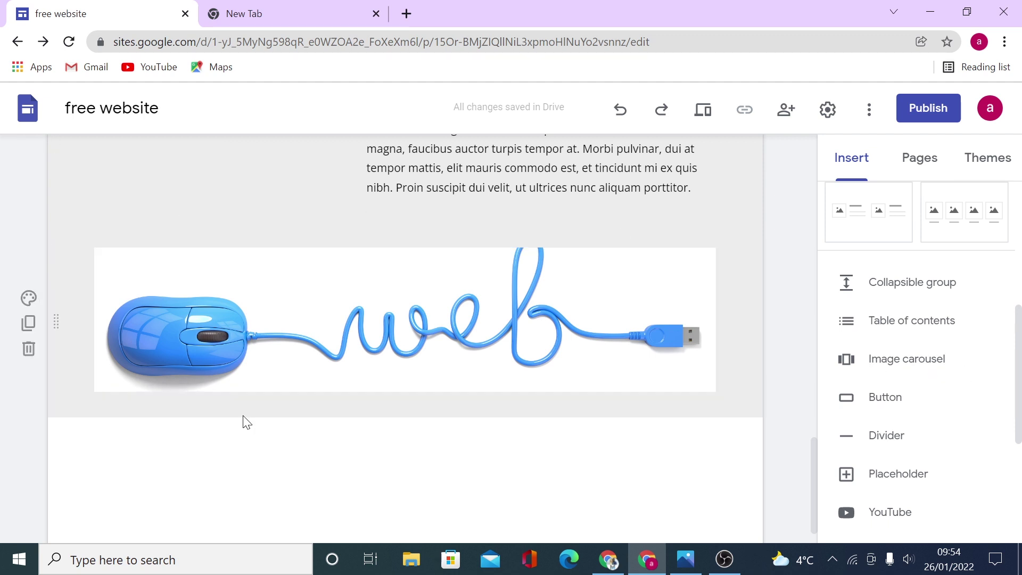
Step: Insert an empty text box at the end of the Home page and set its section background to the image "consultant (50)"
scroll(313, 350, "down", 1)
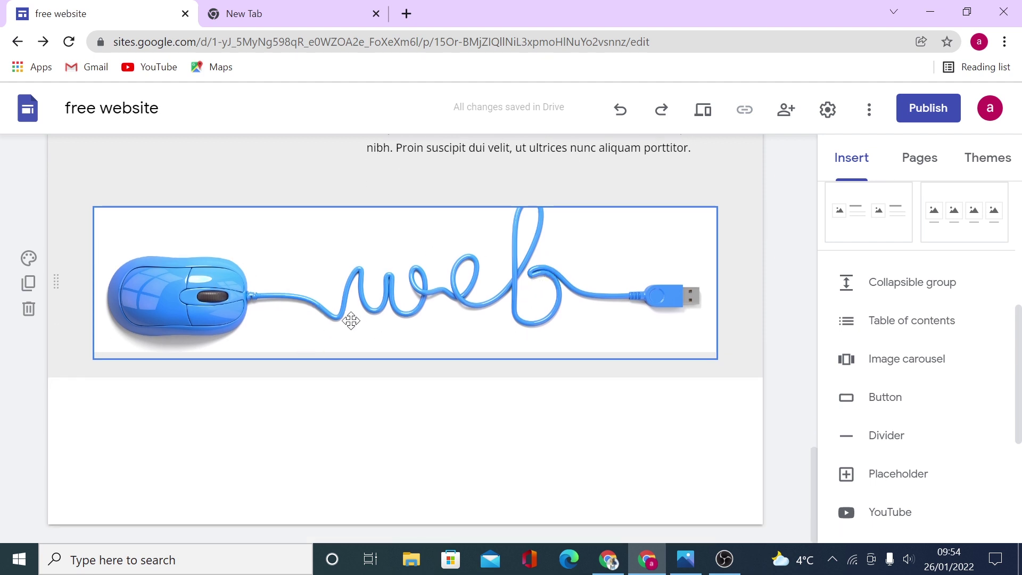
scroll(932, 377, "up", 5)
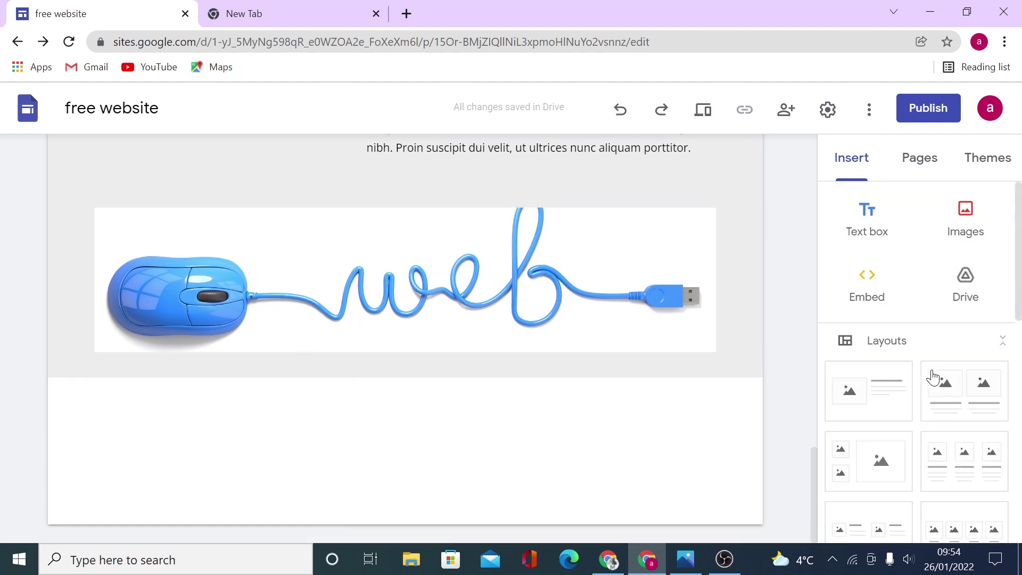
left_click(866, 218)
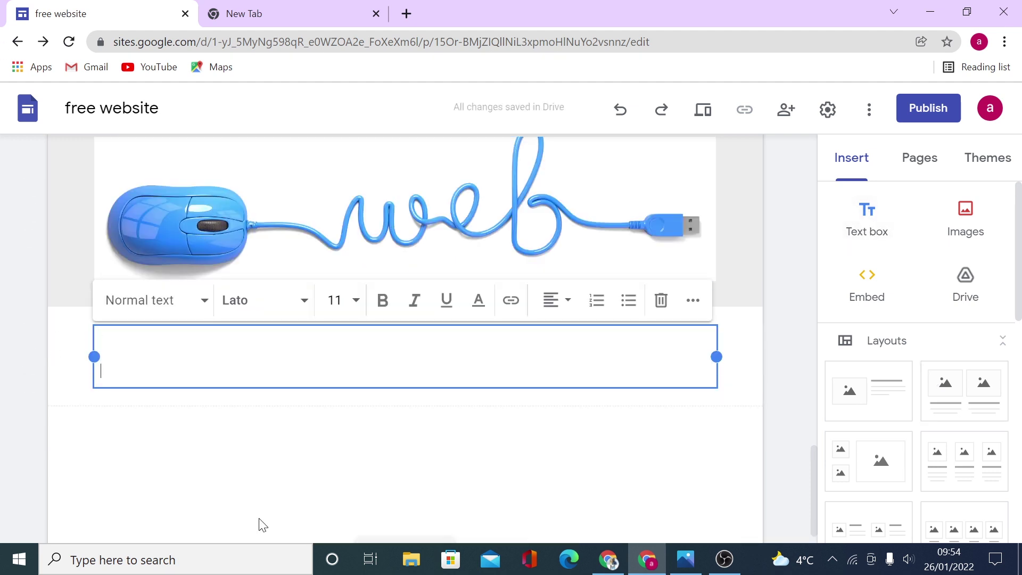
left_click(253, 471)
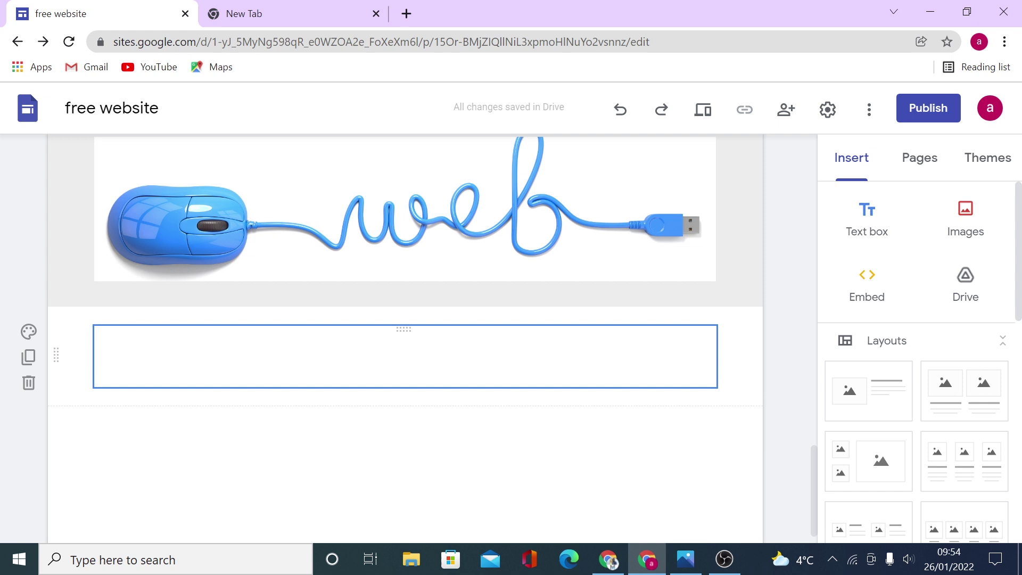
left_click(29, 332)
mouse_move(173, 470)
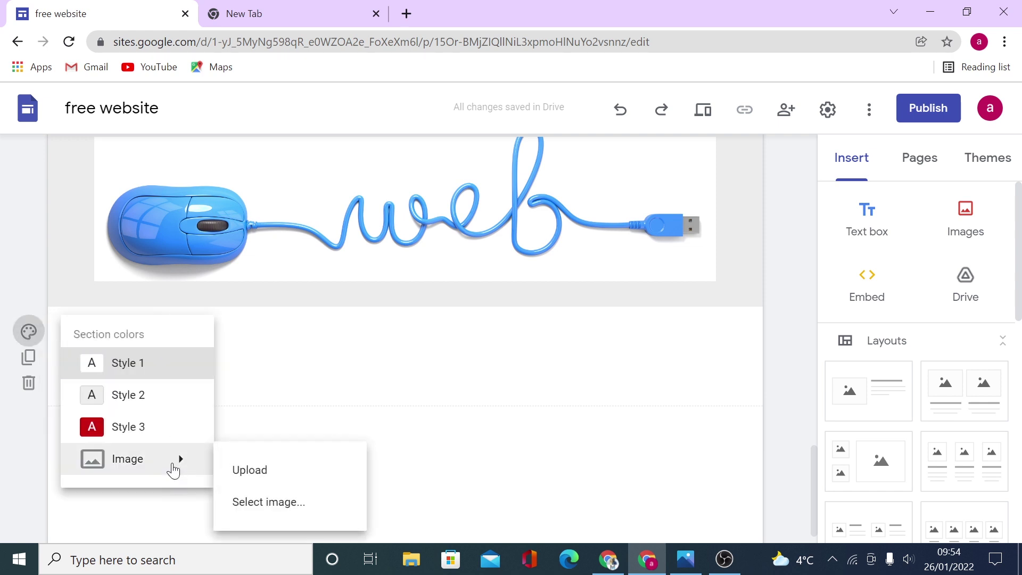
left_click(266, 472)
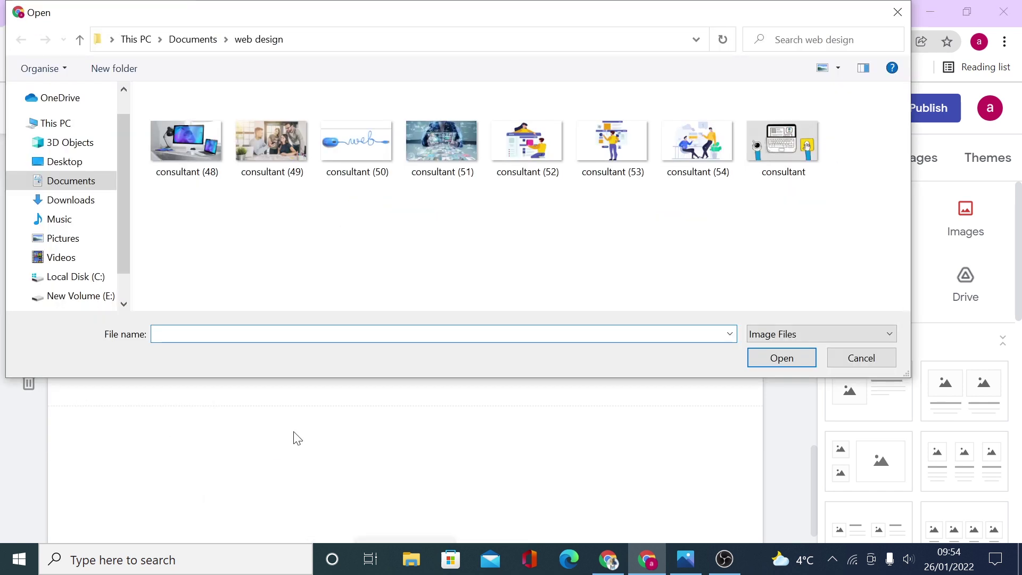
left_click(339, 153)
left_click(780, 359)
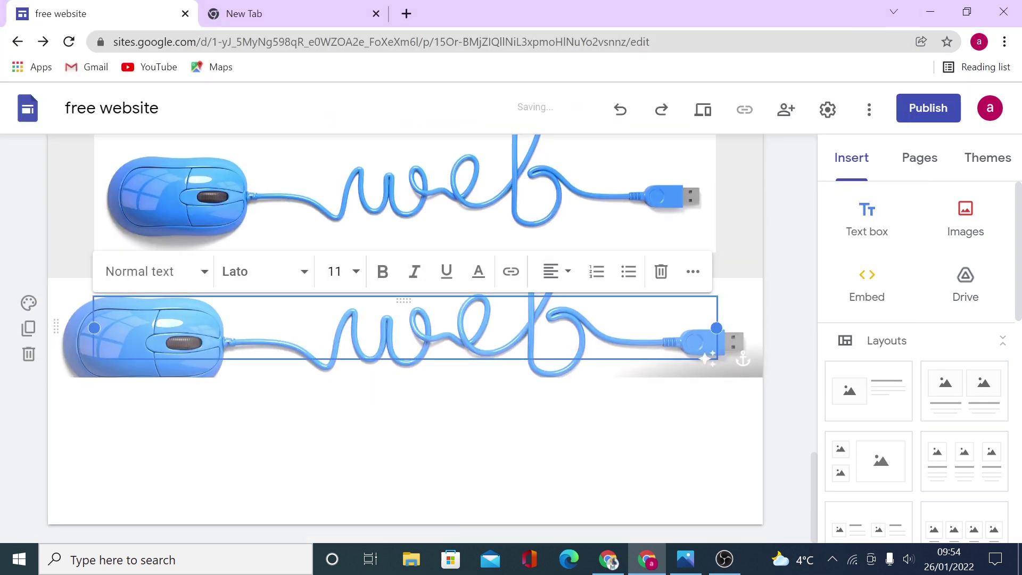
Step: Heighten the image-background section by filling its text box with blank lines, and turn off the background's readability adjustment
key("Return")
key("Return")
key("Return")
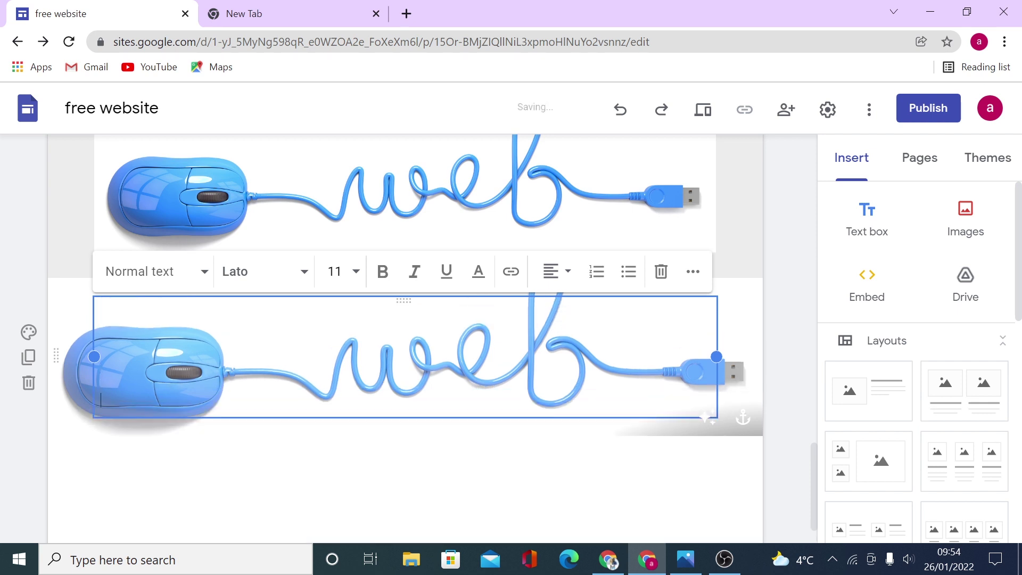
key("Return")
key("Return")
key("Return")
key("Return")
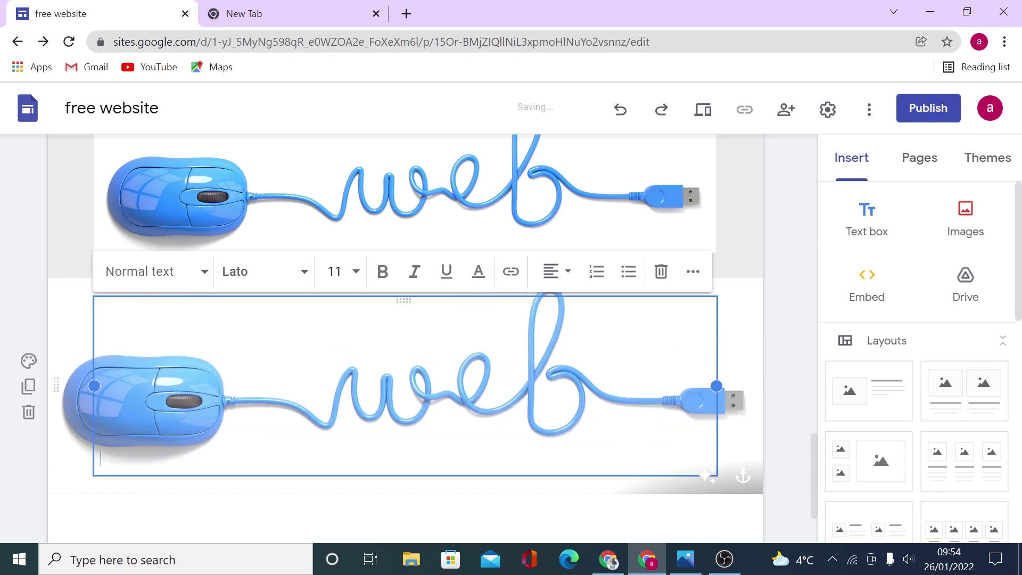
key("Return")
key("Return")
key("Return")
key("Return")
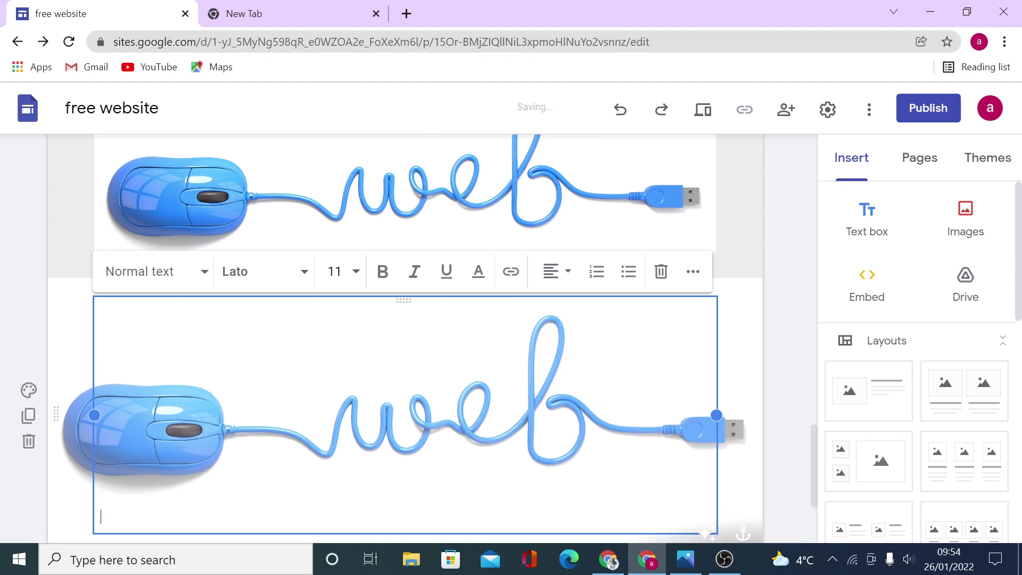
key("BackSpace")
key("BackSpace")
key("BackSpace")
key("BackSpace")
key("BackSpace")
key("BackSpace")
key("BackSpace")
key("BackSpace")
key("BackSpace")
key("BackSpace")
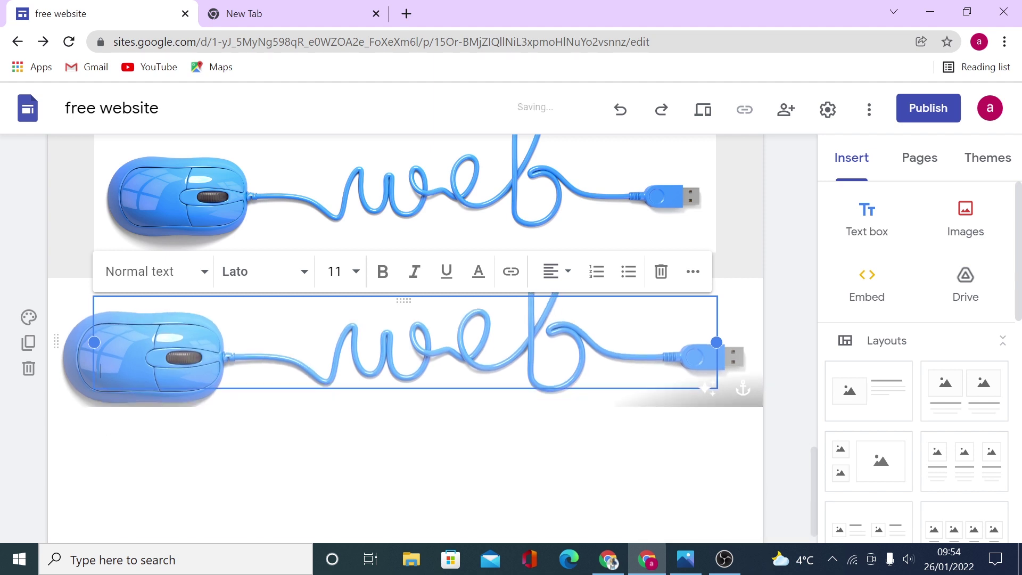
key("Return")
key("Return")
key("Return")
key("Return")
key("Return")
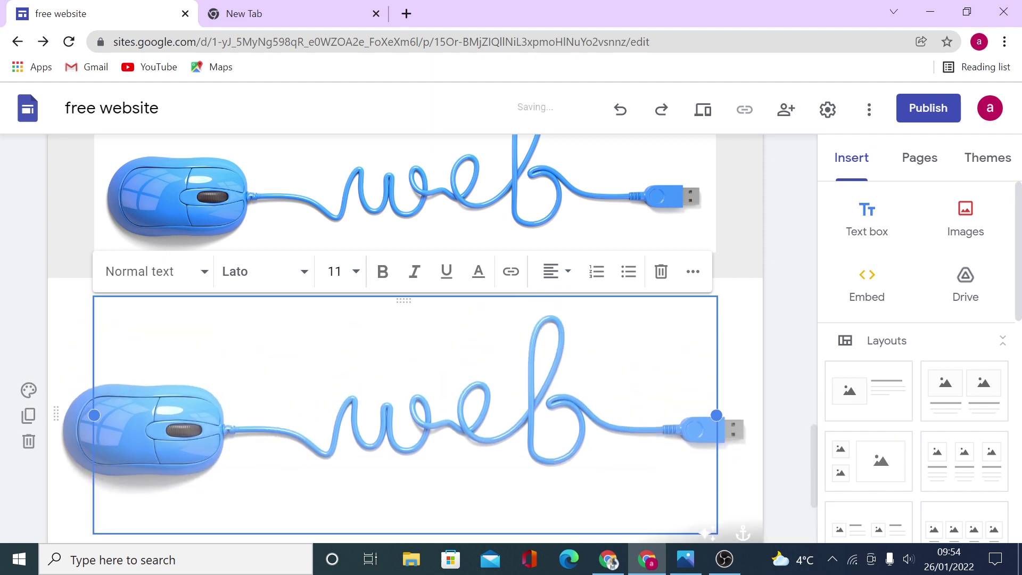
left_click(766, 370)
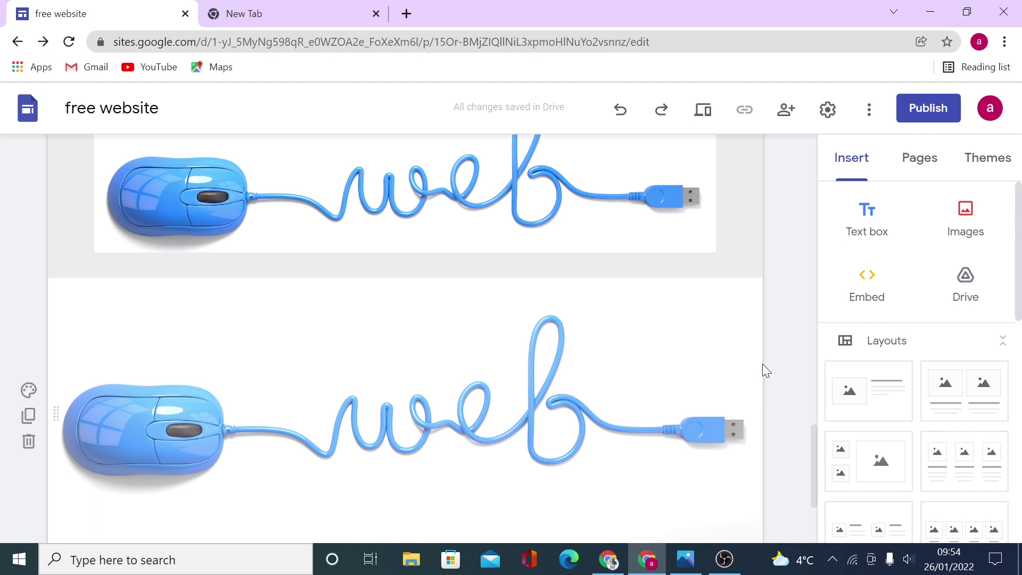
scroll(753, 371, "down", 2)
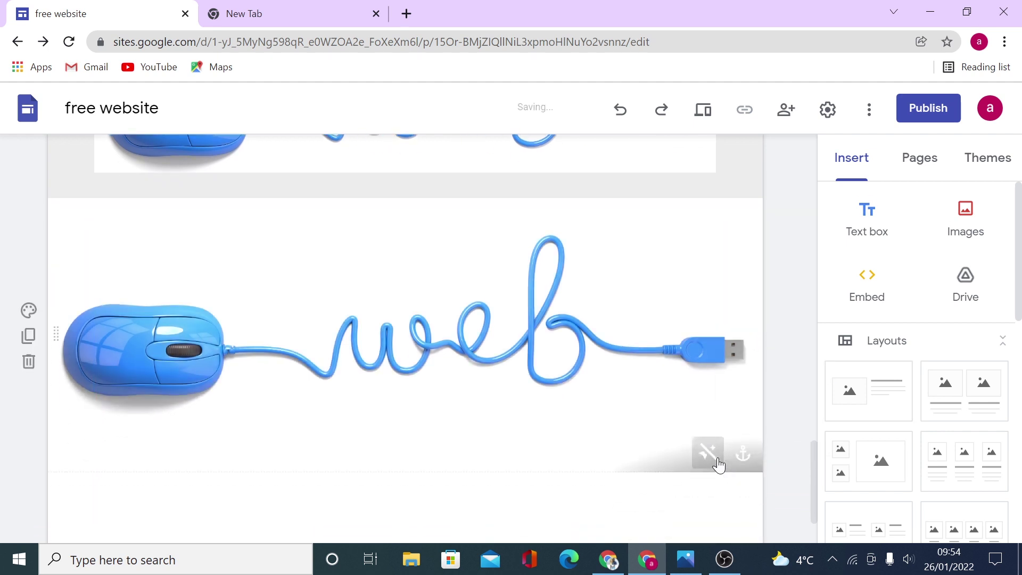
Step: Delete the older section holding the web image above the image-background section, and close the empty New Tab
scroll(773, 340, "up", 5)
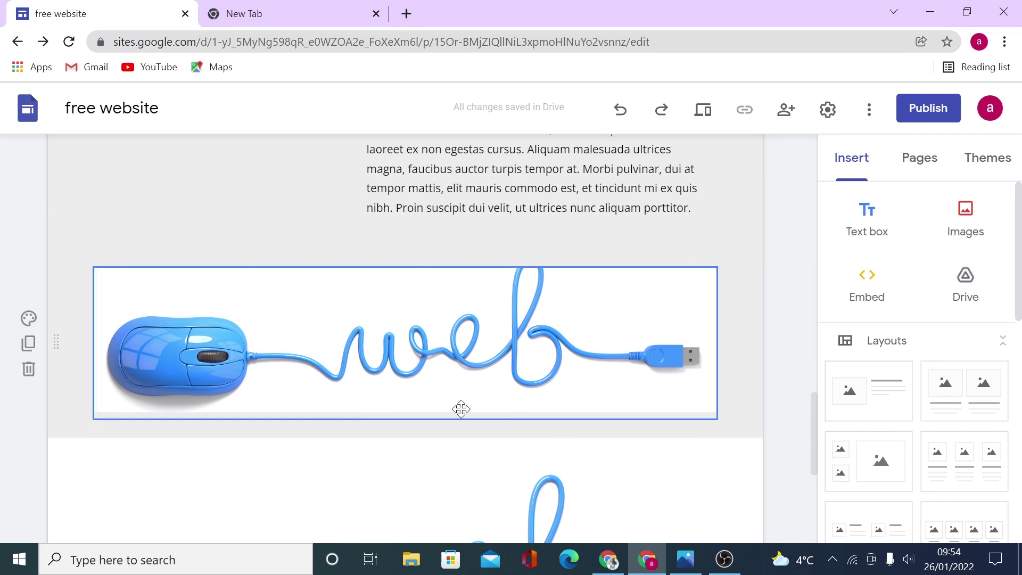
left_click(28, 369)
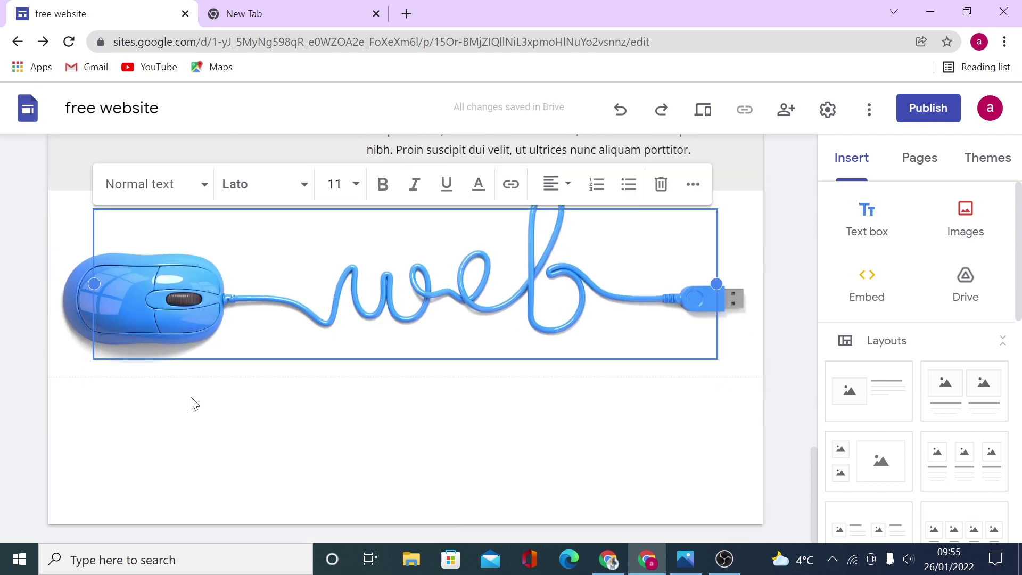
left_click(376, 13)
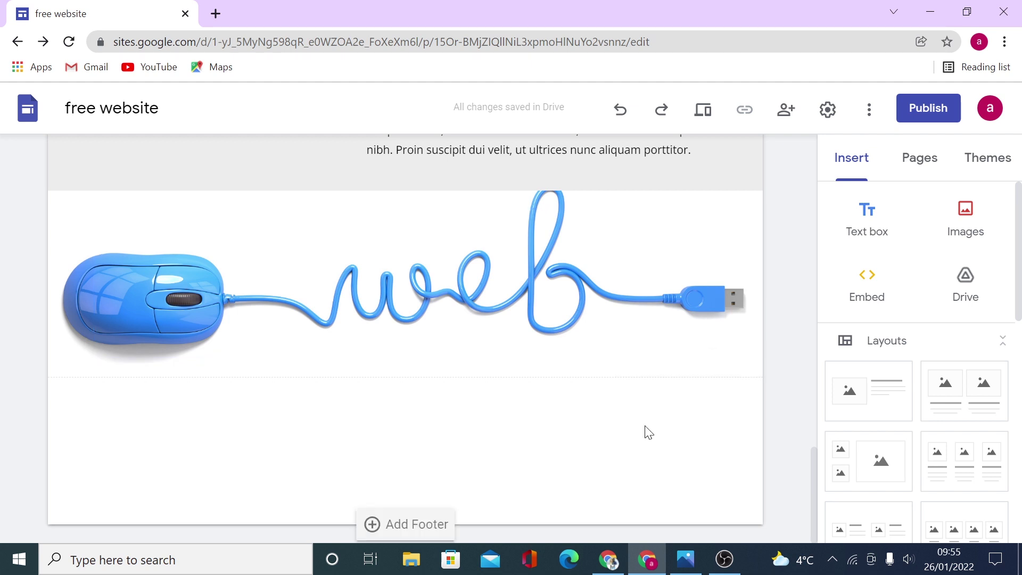
Step: Add a footer to the site and paste the copied MeritMastering copyright and Terms | Policy text into it
left_click(408, 527)
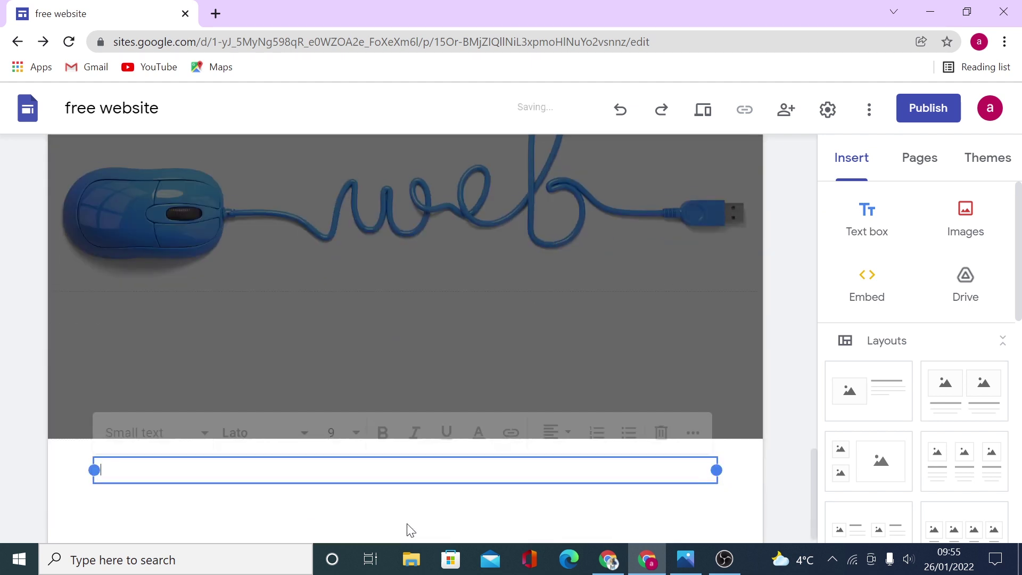
right_click(121, 452)
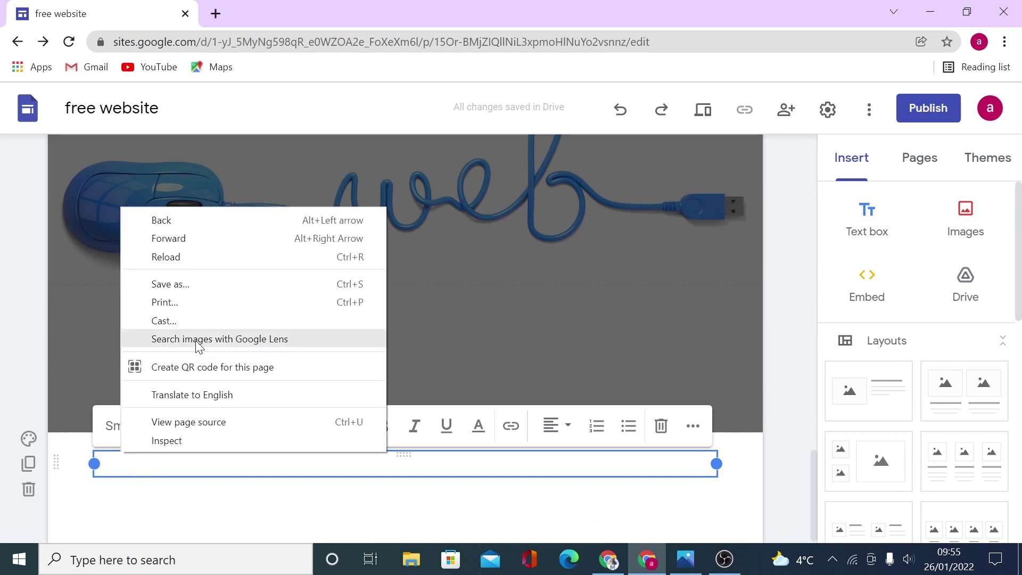
right_click(130, 456)
left_click(108, 469)
right_click(109, 470)
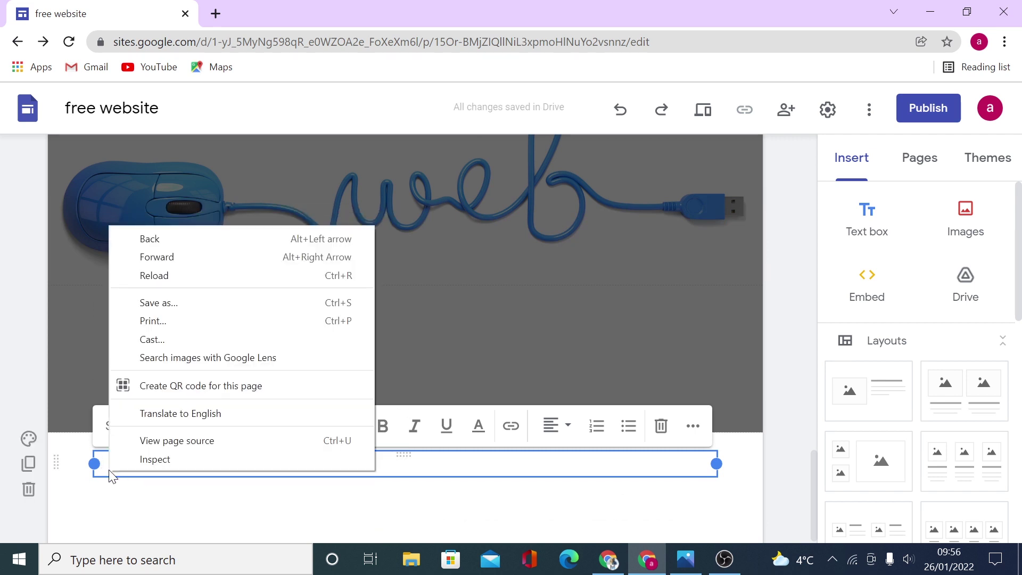
right_click(108, 468)
right_click(101, 464)
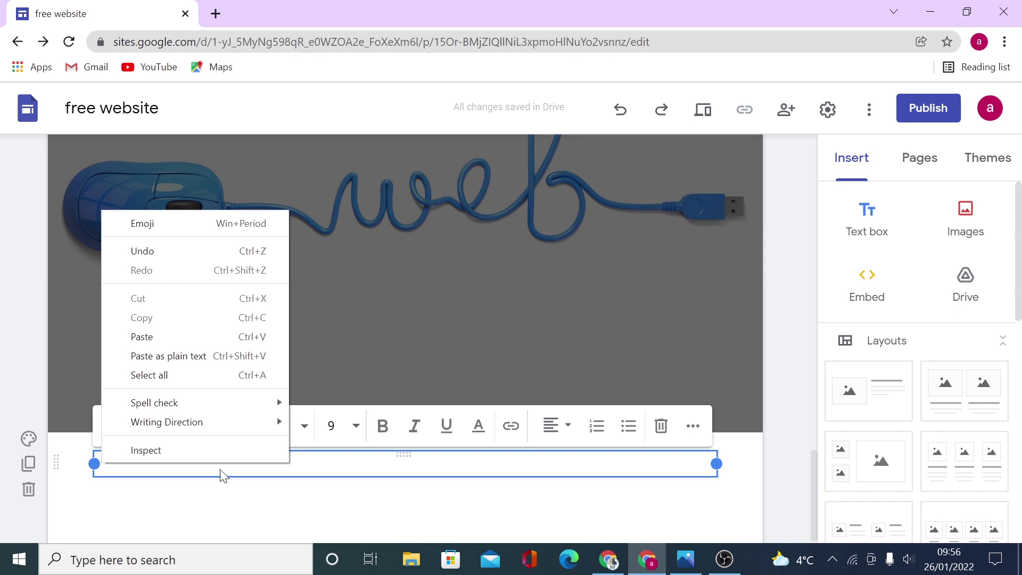
left_click(155, 328)
Step: Colour the footer's copyright text black and narrow its text box to less than half of the footer's width
left_click_drag(440, 510, 439, 445)
left_click(479, 426)
left_click(451, 187)
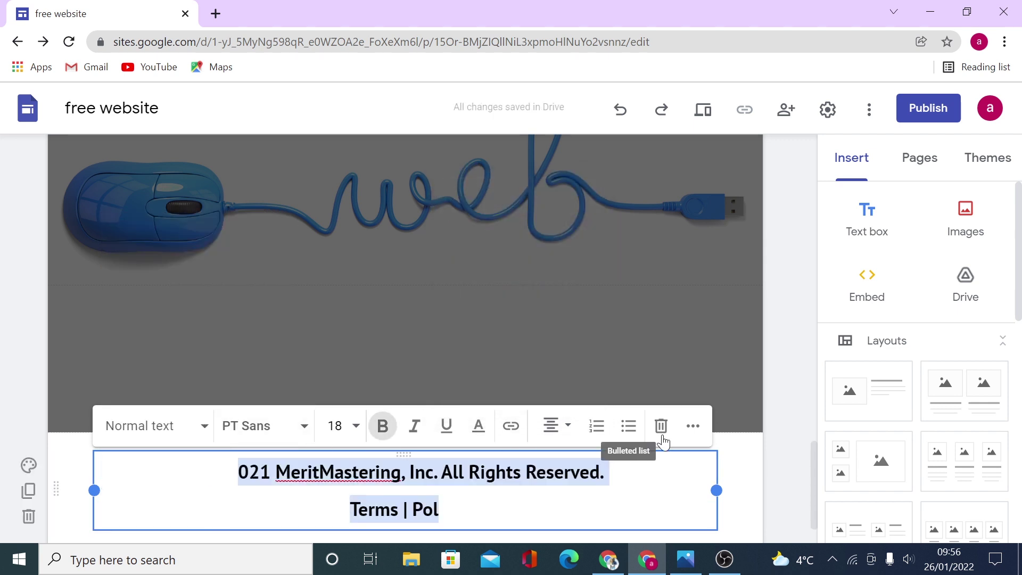
left_click(749, 475)
left_click(380, 410)
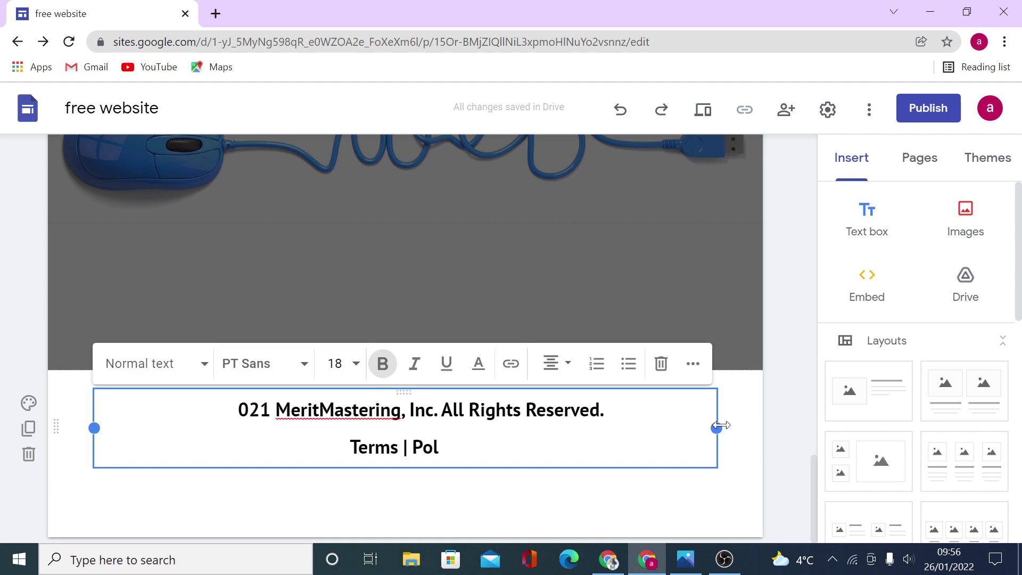
left_click_drag(721, 425, 365, 427)
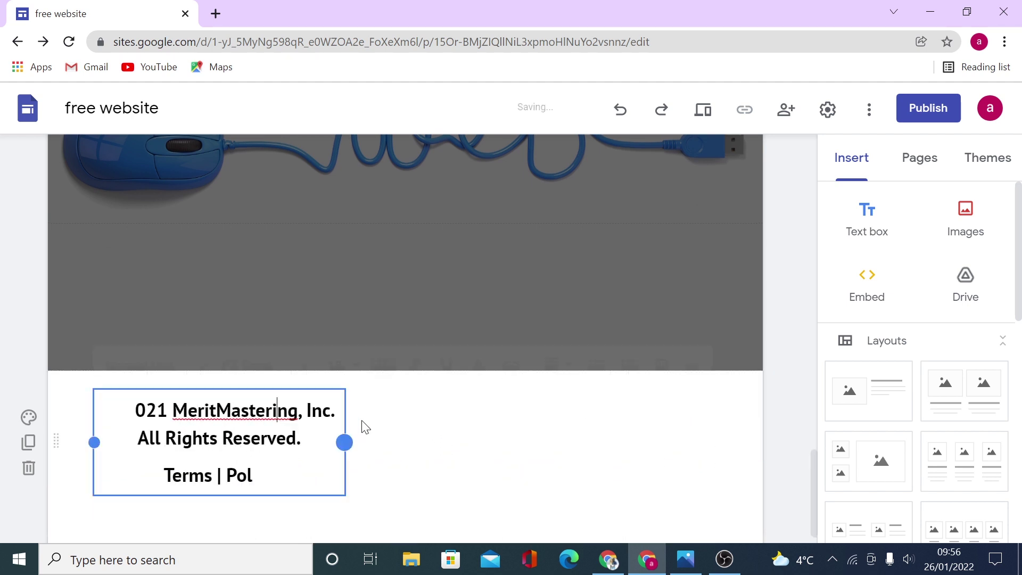
left_click(451, 458)
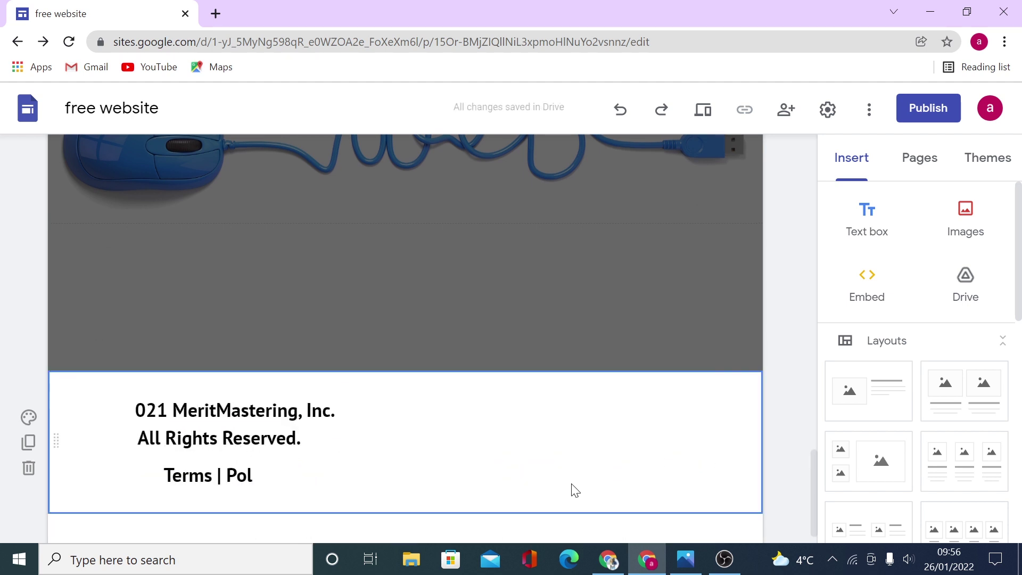
Step: Embed the copied HTML code for the social media icon links in the footer's empty area beside the copyright text
double_click(523, 442)
left_click(479, 442)
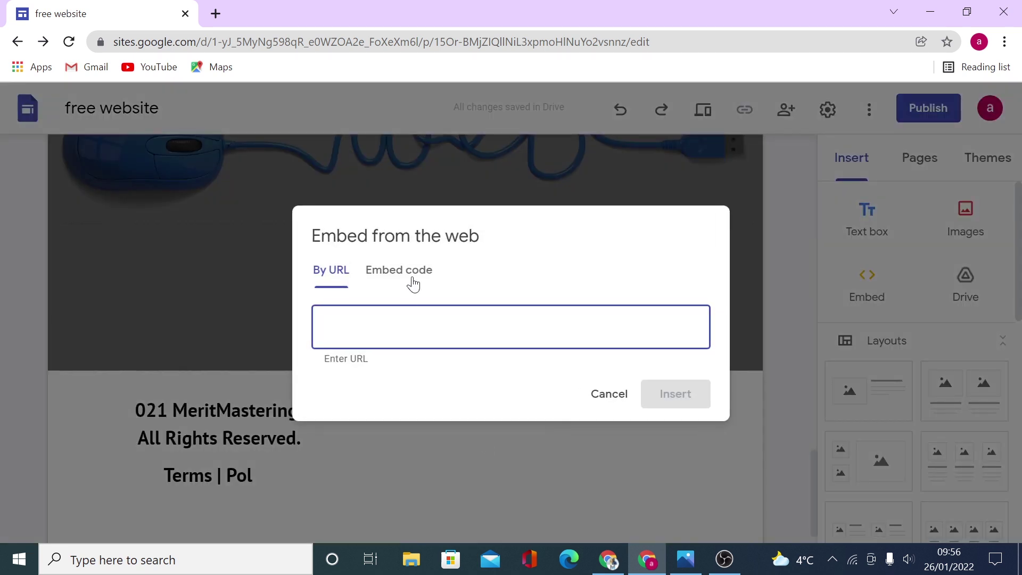
key("Return")
key("Return")
left_click(411, 270)
right_click(405, 305)
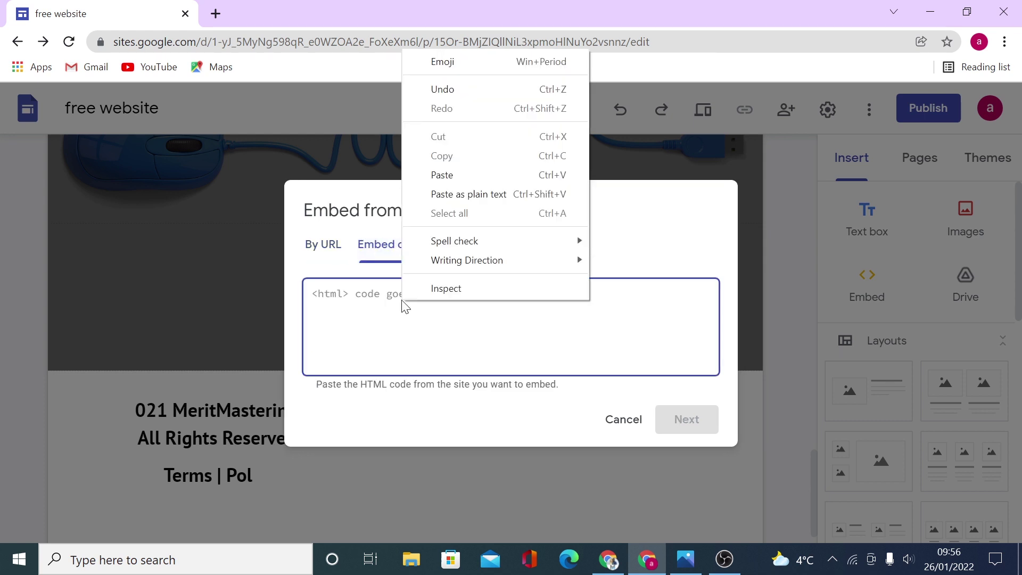
left_click(432, 192)
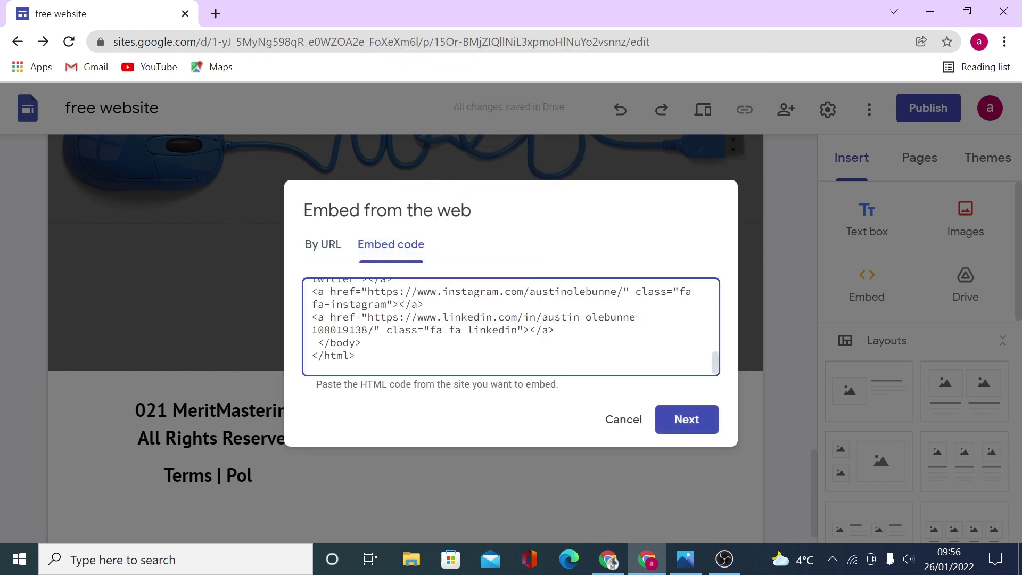
left_click(688, 423)
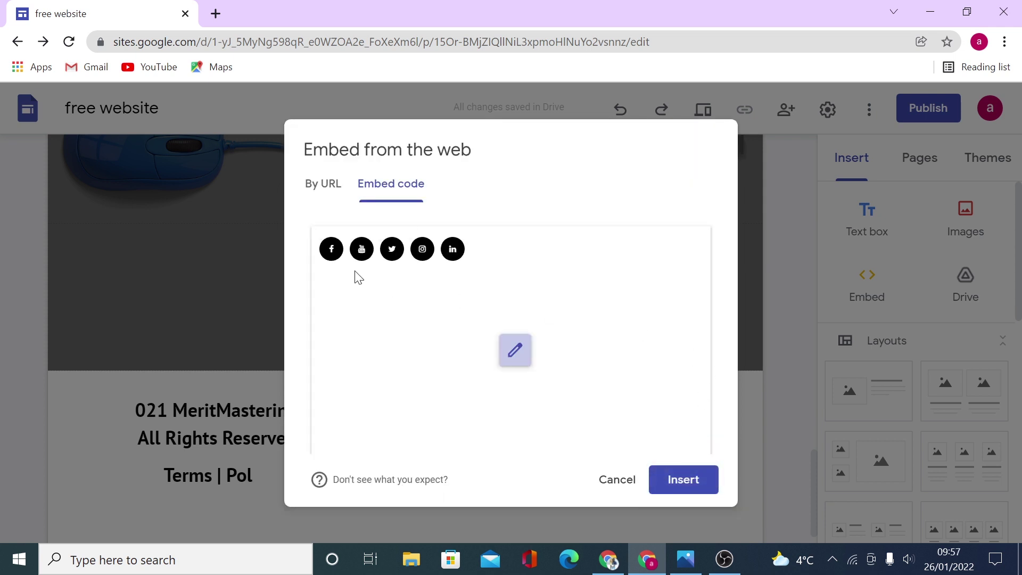
left_click(681, 483)
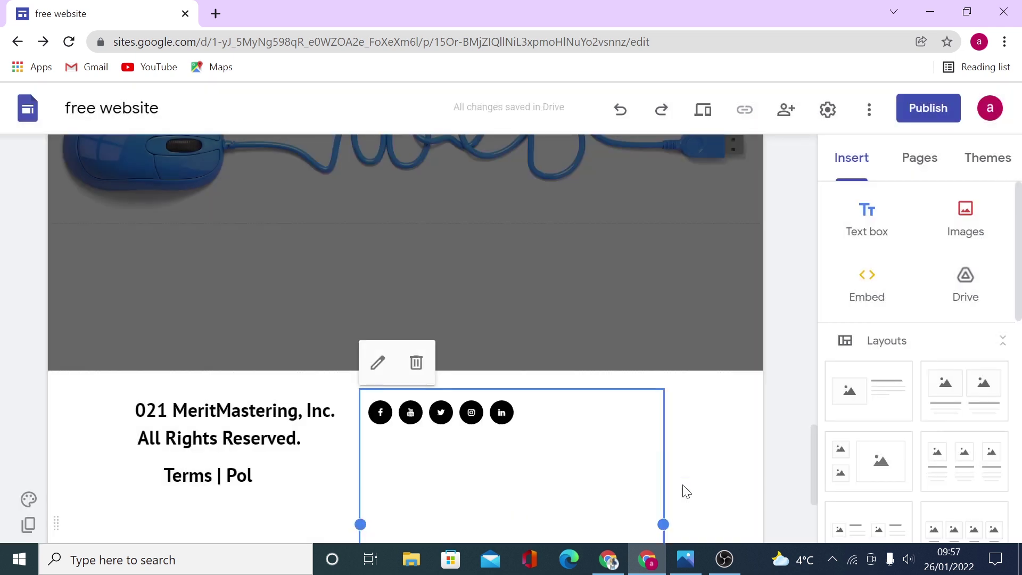
Step: Shrink the social icons embed and move it to the footer's right side, and widen the copyright text box toward it
left_click_drag(663, 395, 537, 394)
left_click(447, 384)
left_click_drag(447, 384, 644, 366)
left_click(268, 411)
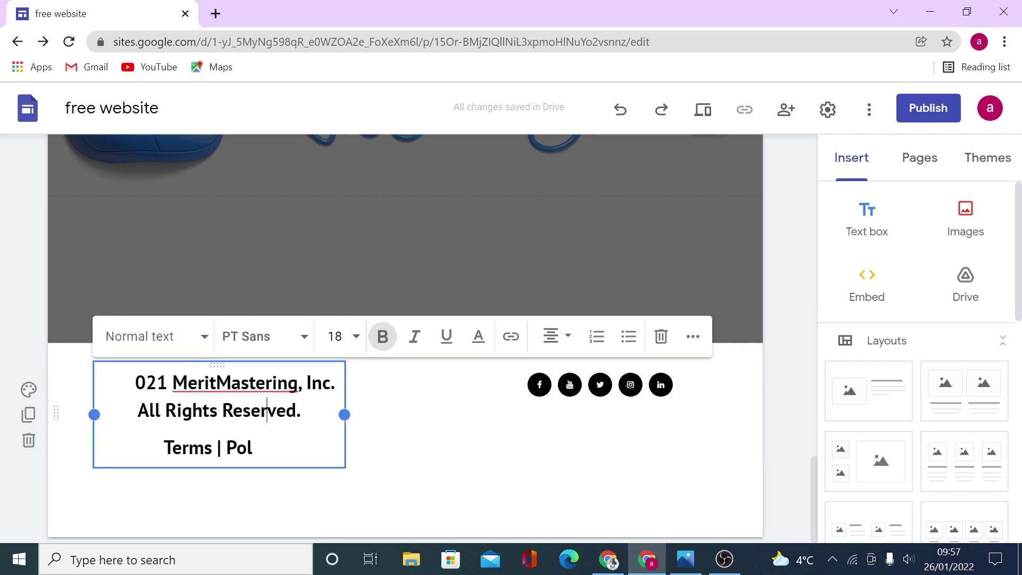
left_click_drag(347, 417, 472, 416)
left_click(529, 461)
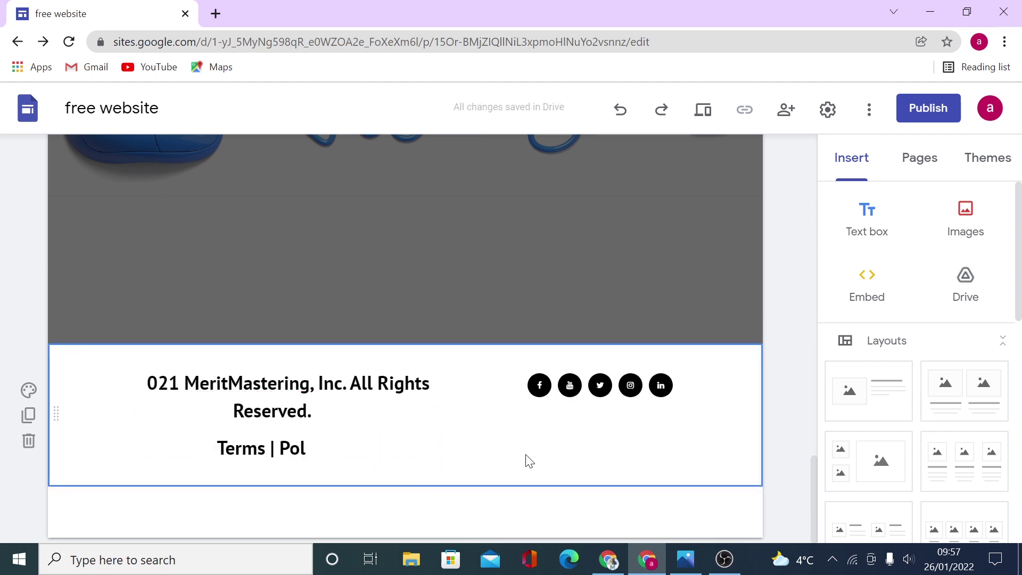
Step: Apply the Style 2 section colour to the footer
left_click(29, 389)
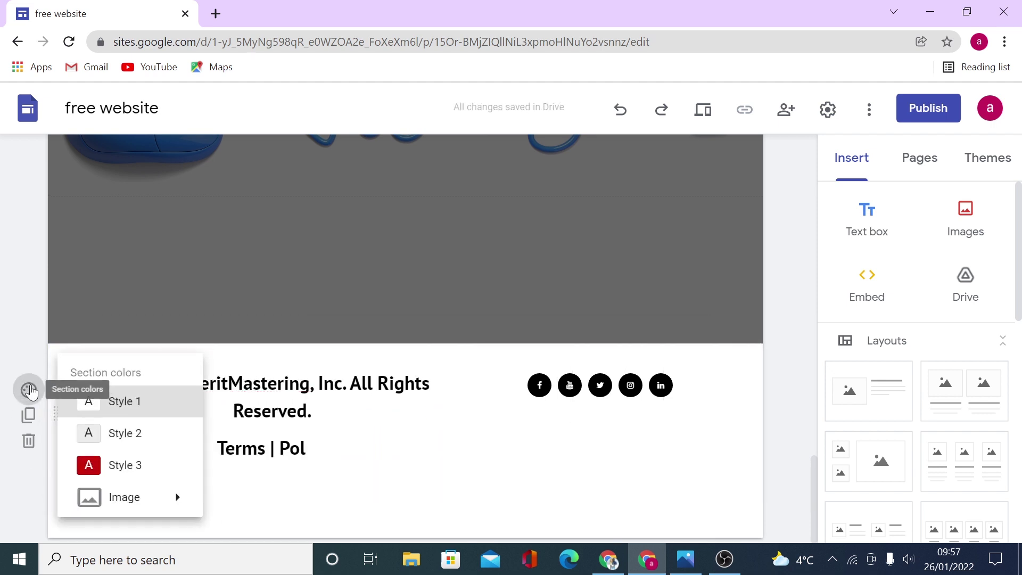
left_click(150, 434)
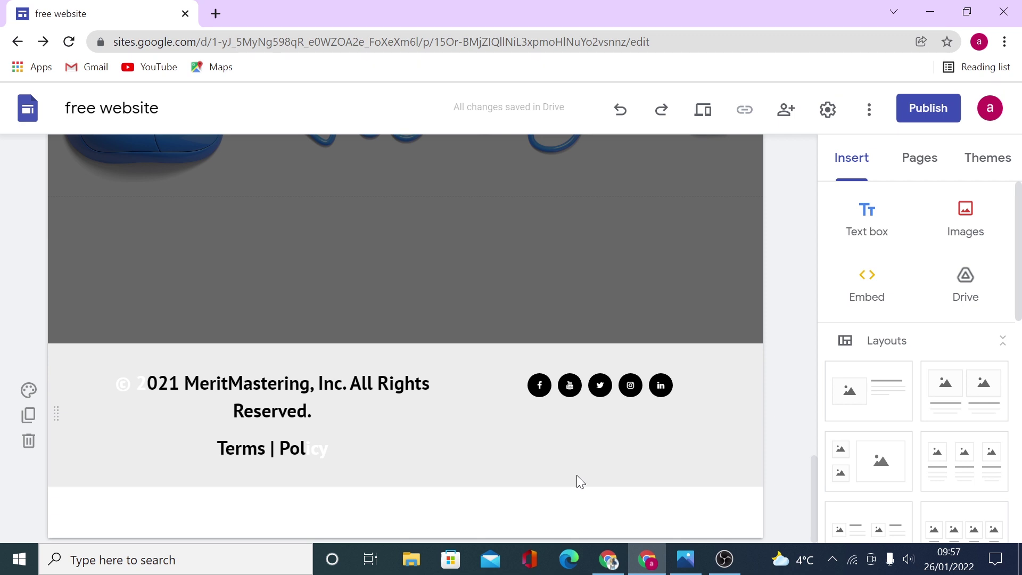
Step: Hide the footer on the Contact Us page
left_click(937, 170)
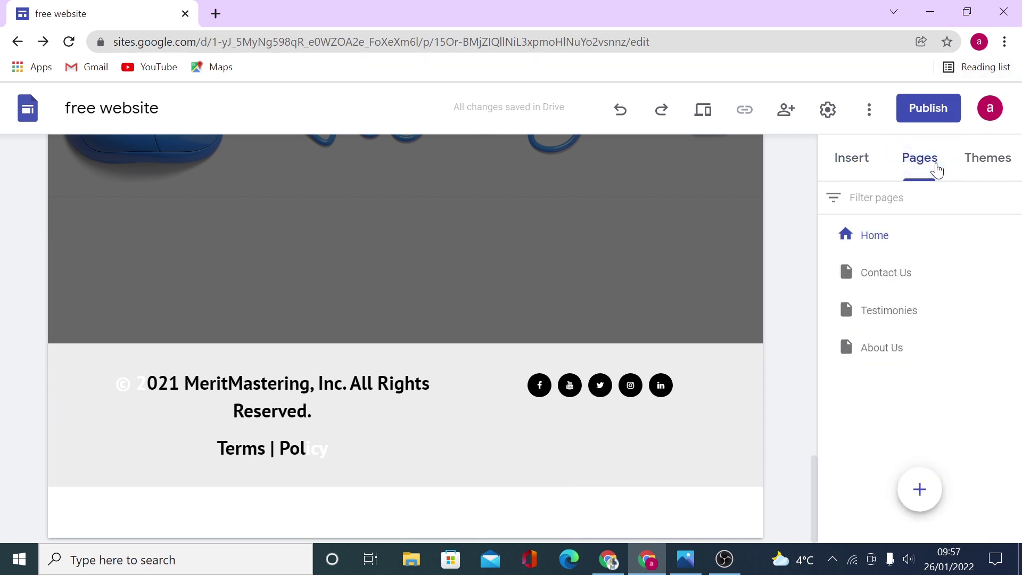
left_click(912, 278)
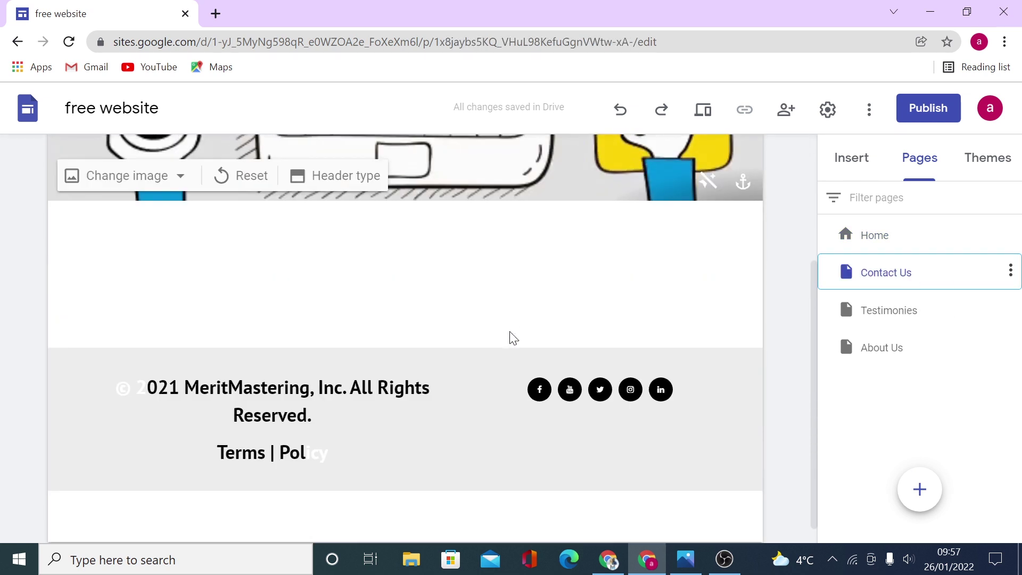
mouse_move(169, 449)
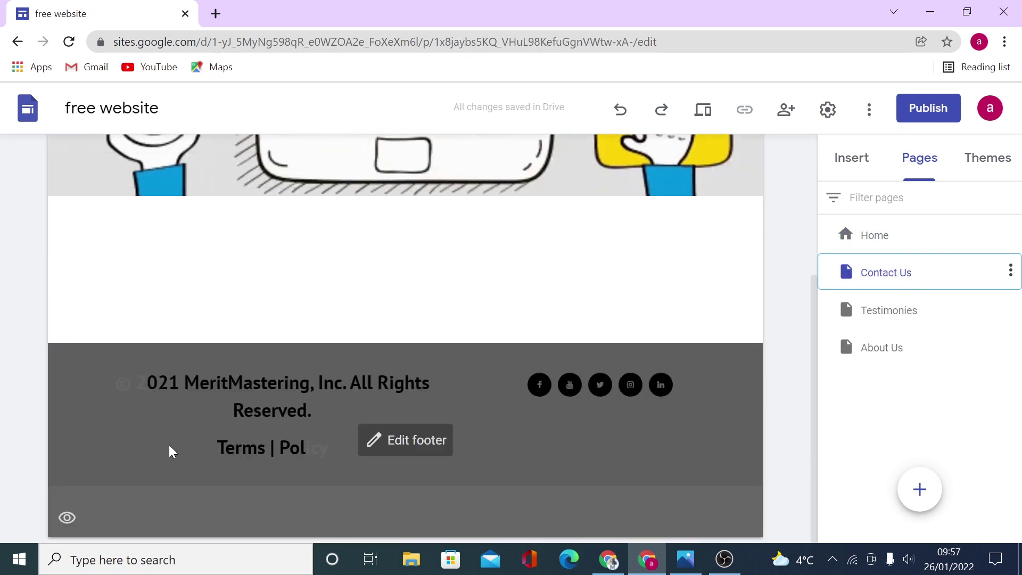
left_click(67, 518)
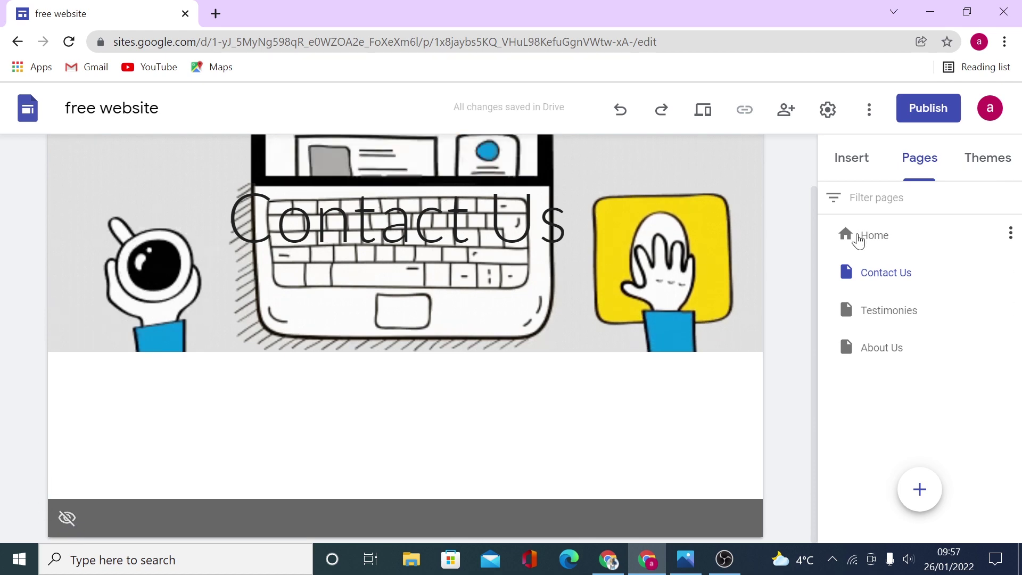
Step: Embed the copied HTML code for the "TALK TO US !" button near the web mouse image on the Home page
left_click(860, 239)
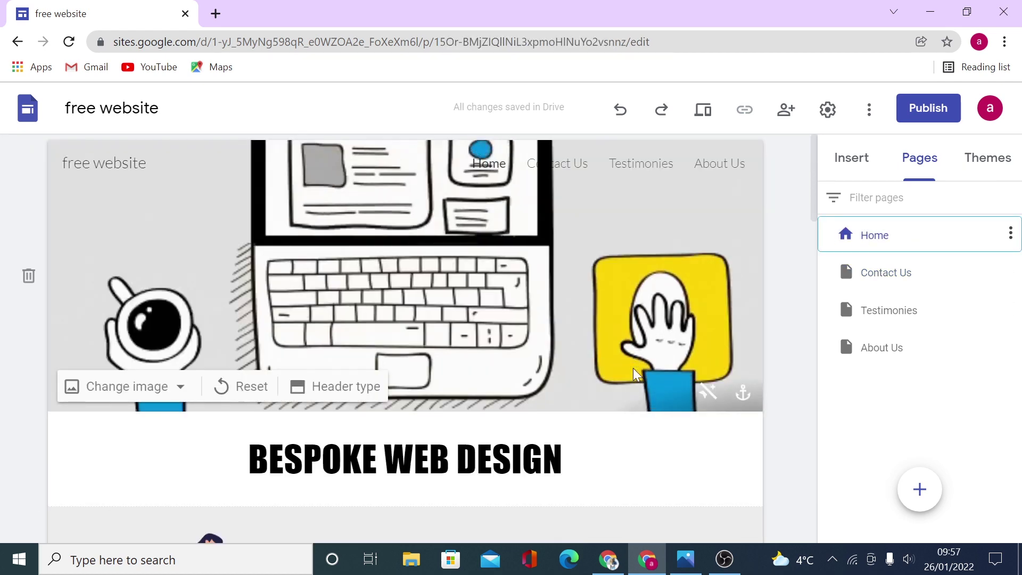
scroll(634, 368, "down", 15)
scroll(634, 368, "down", 10)
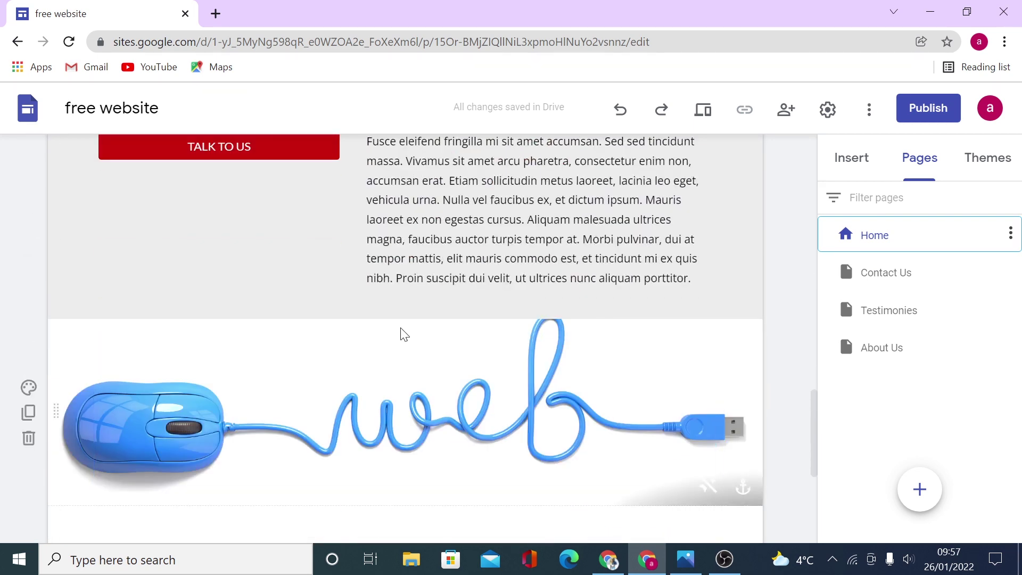
scroll(410, 372, "down", 3)
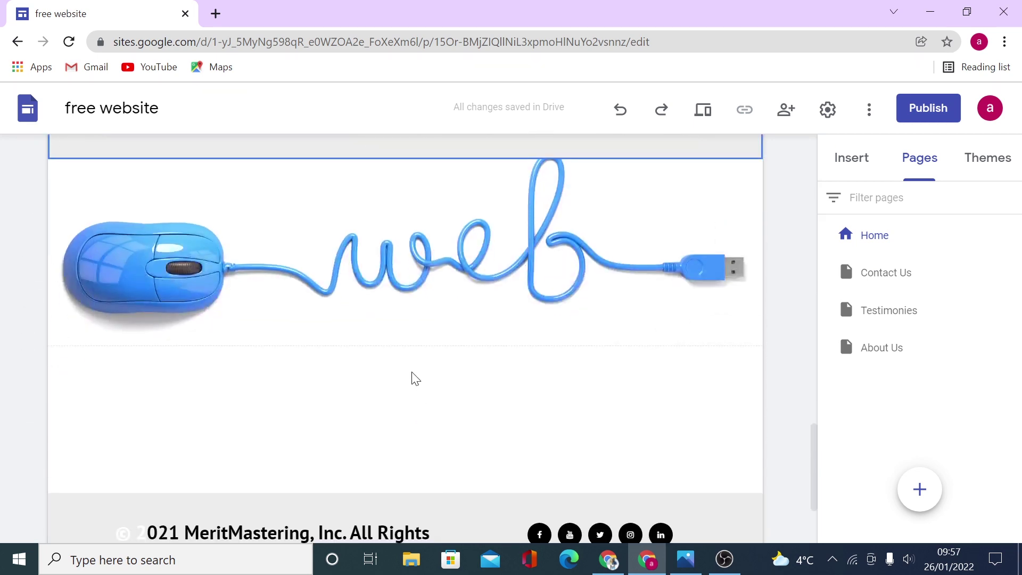
double_click(412, 368)
left_click(368, 365)
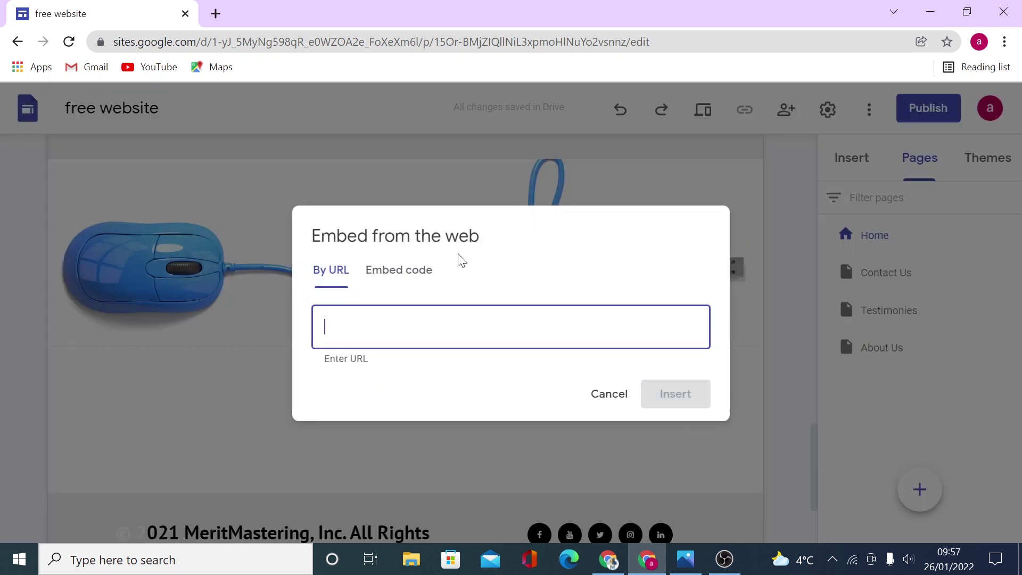
left_click(418, 264)
right_click(340, 297)
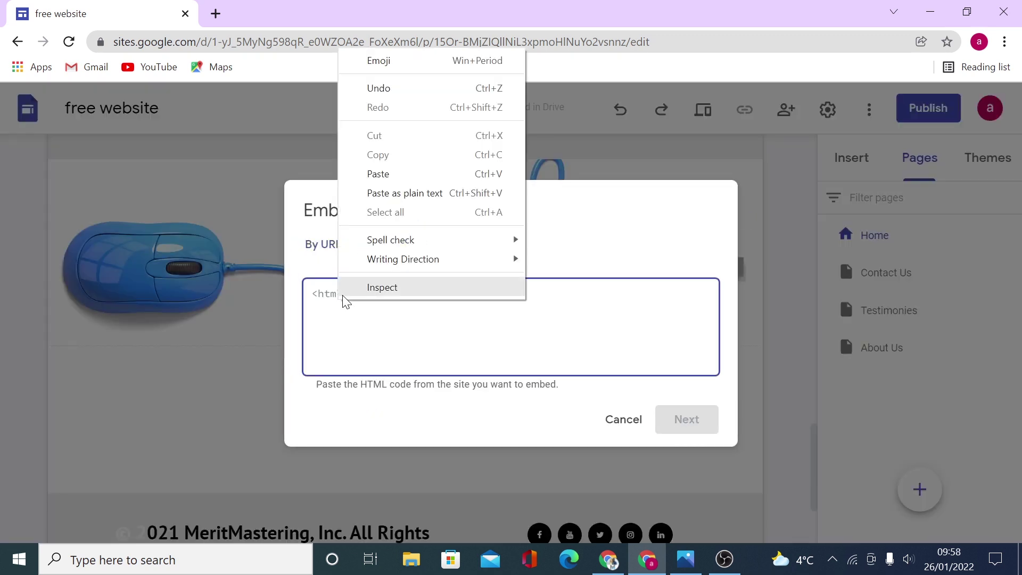
left_click(379, 174)
left_click(678, 424)
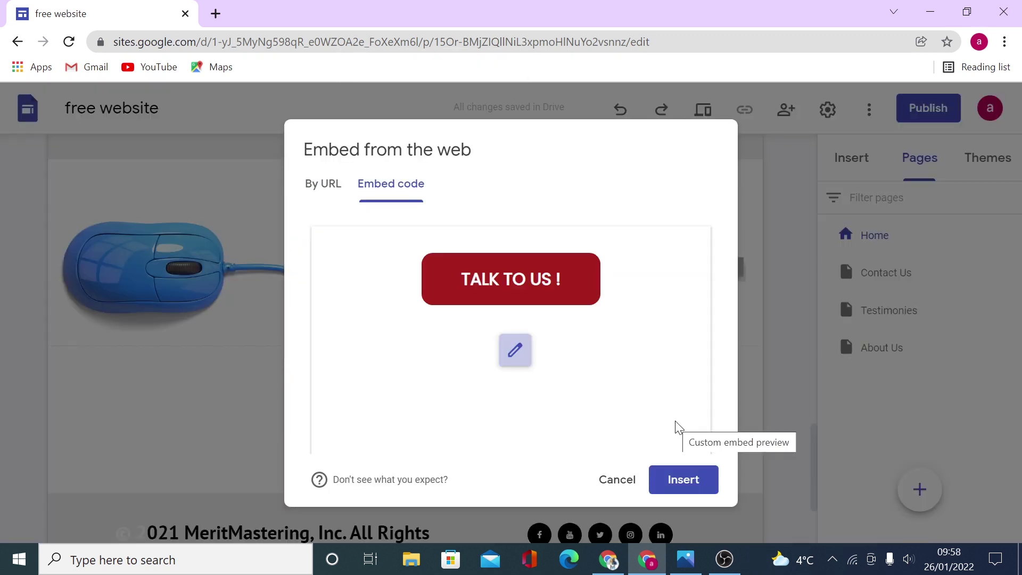
left_click(676, 485)
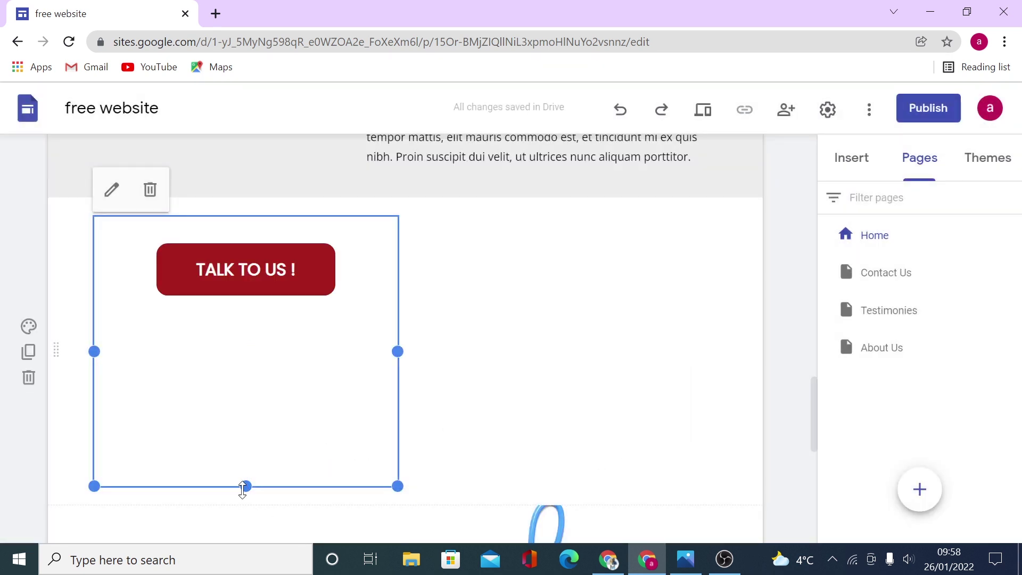
Step: Shorten the "TALK TO US !" button embed to fit the button and centre it in its section
left_click_drag(243, 489, 292, 318)
left_click_drag(304, 267, 429, 256)
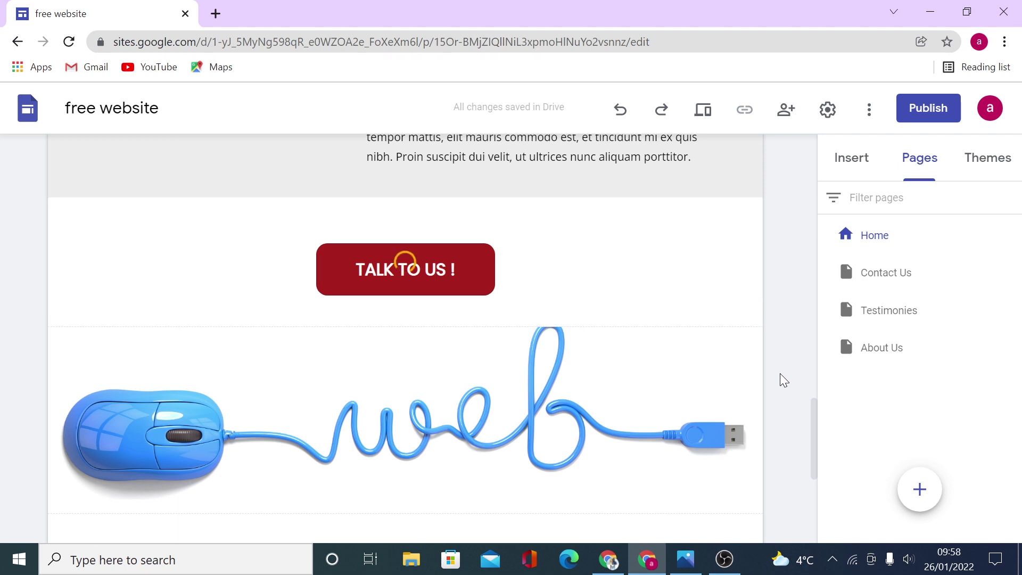
Step: Replace the Contact Us page's header image with the uploaded image consultant (49) from the web design folder
left_click(907, 273)
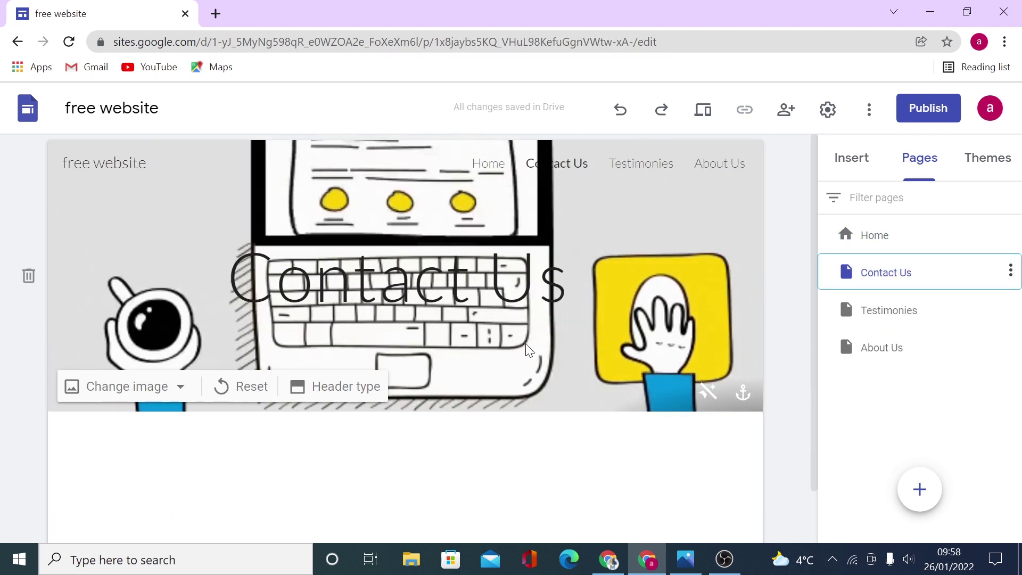
left_click(143, 394)
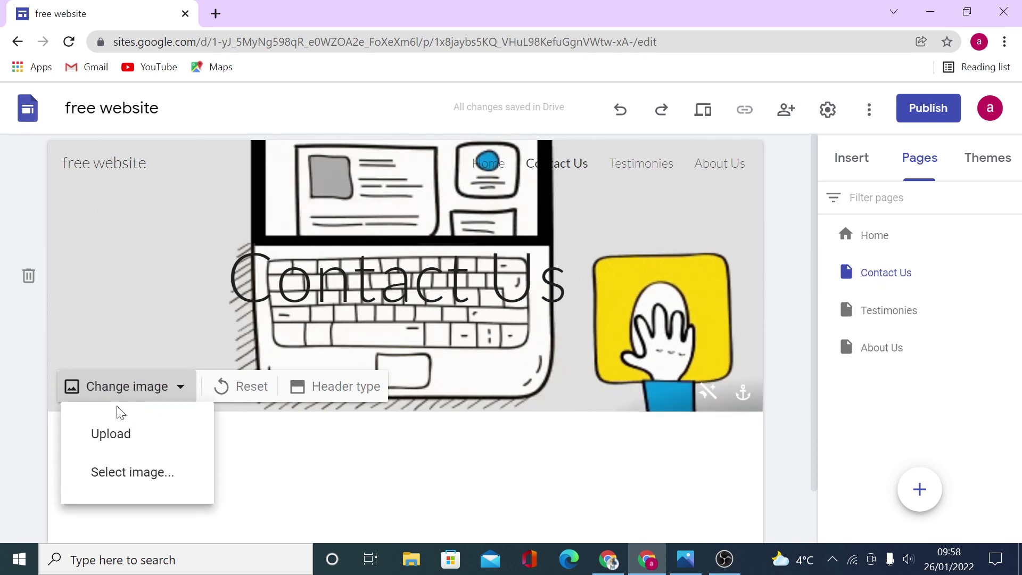
left_click(114, 432)
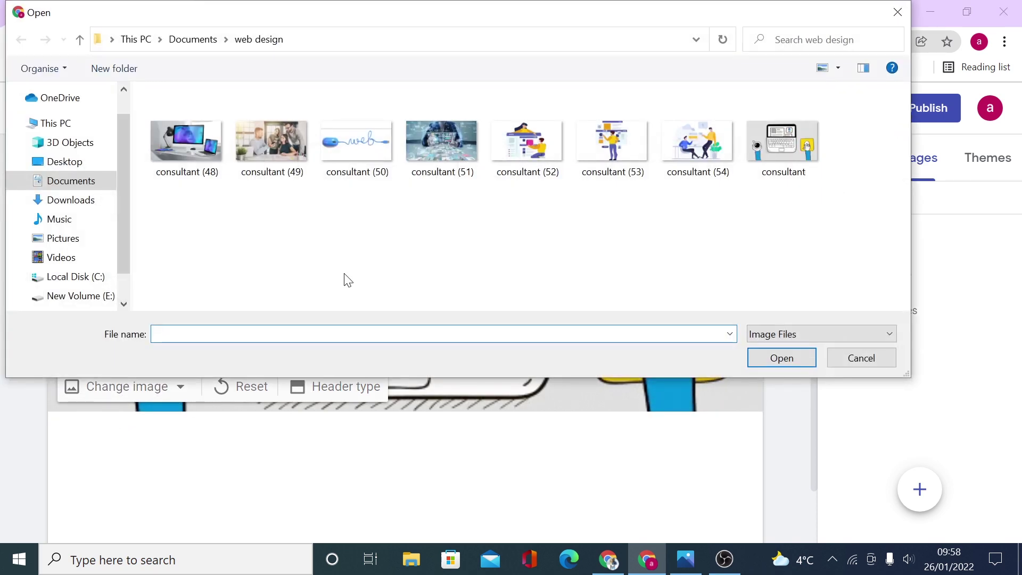
left_click(296, 176)
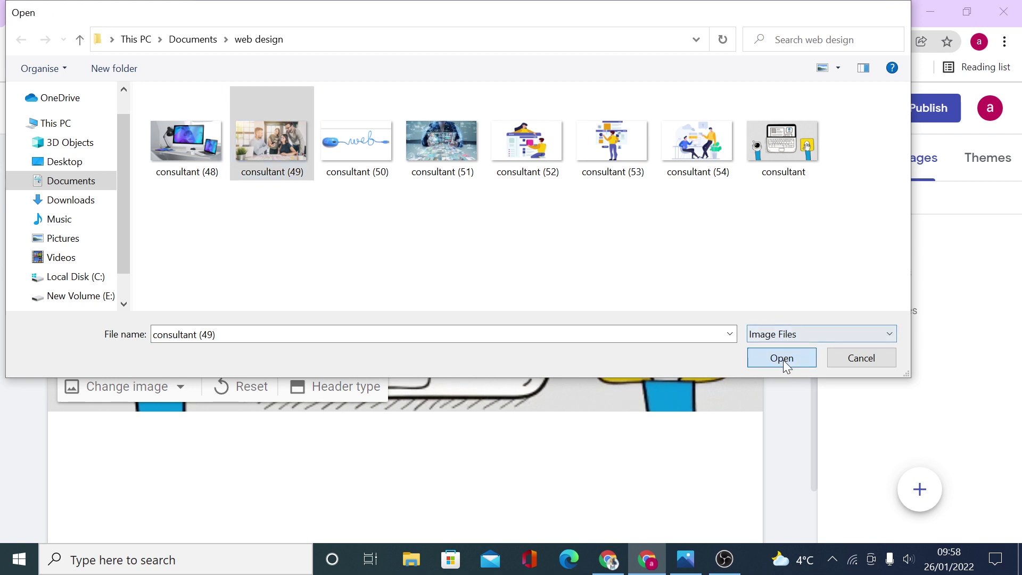
left_click(782, 358)
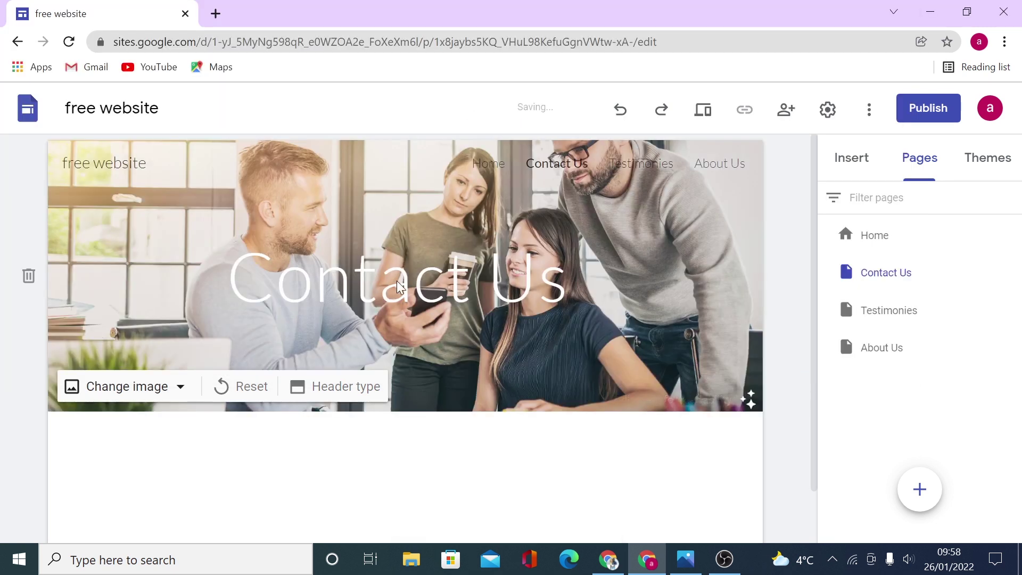
Step: Make the "Contact Us" title in the header bold
left_click(401, 287)
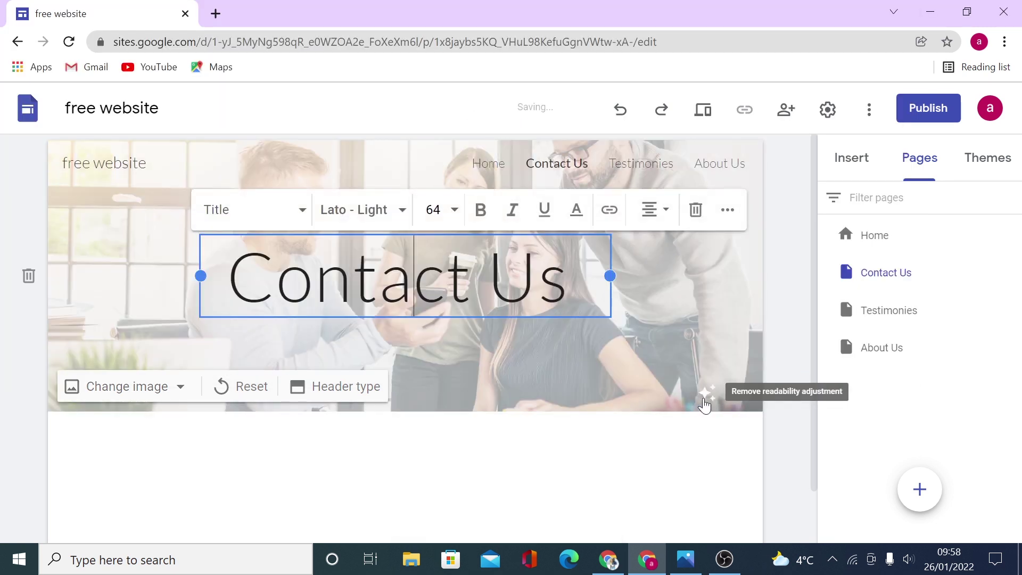
left_click_drag(353, 277, 378, 277)
left_click_drag(569, 277, 193, 288)
key("ctrl+b")
left_click(442, 346)
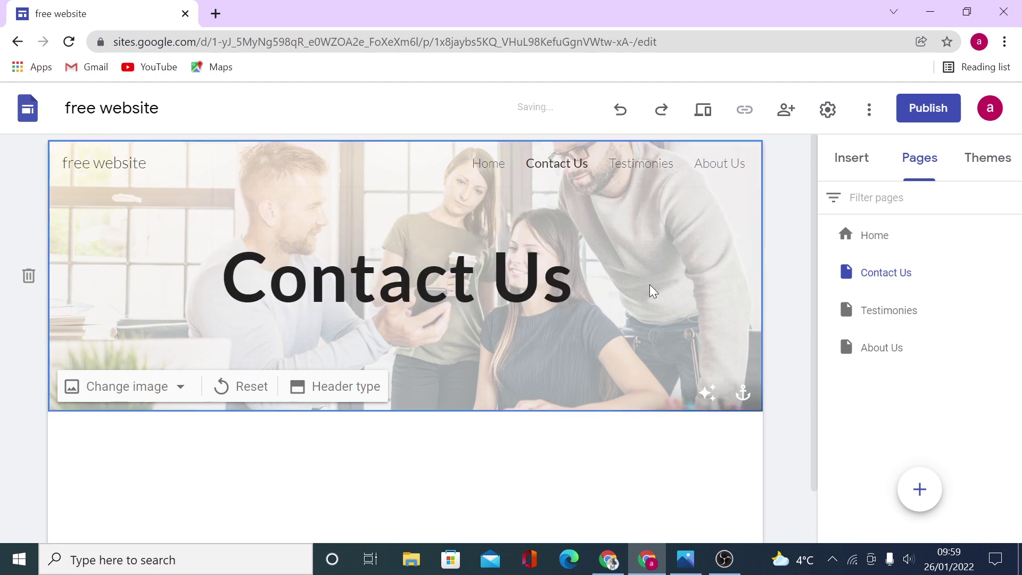
Step: Move the "Contact Us" title out of the header image into its own section directly below
left_click(564, 298)
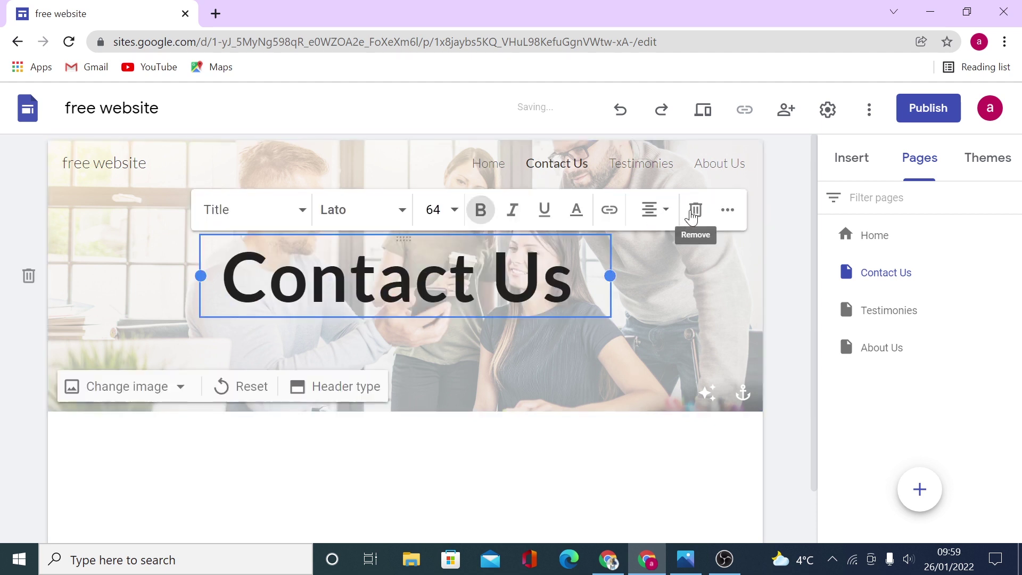
left_click(404, 223)
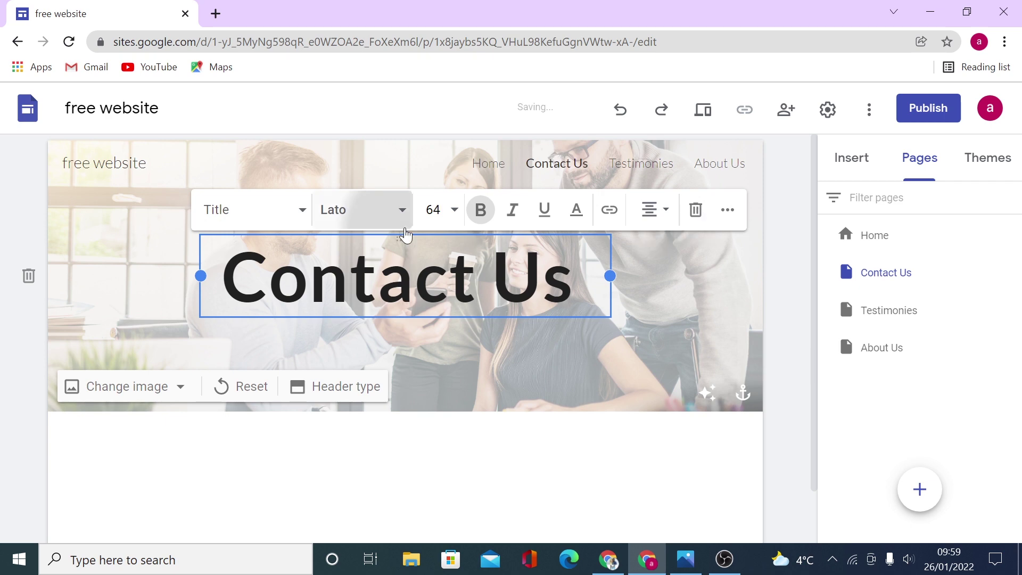
key("Escape")
left_click_drag(407, 235, 493, 389)
Step: Colour the "Contact Us" title text black
left_click_drag(312, 306, 499, 306)
left_click(576, 250)
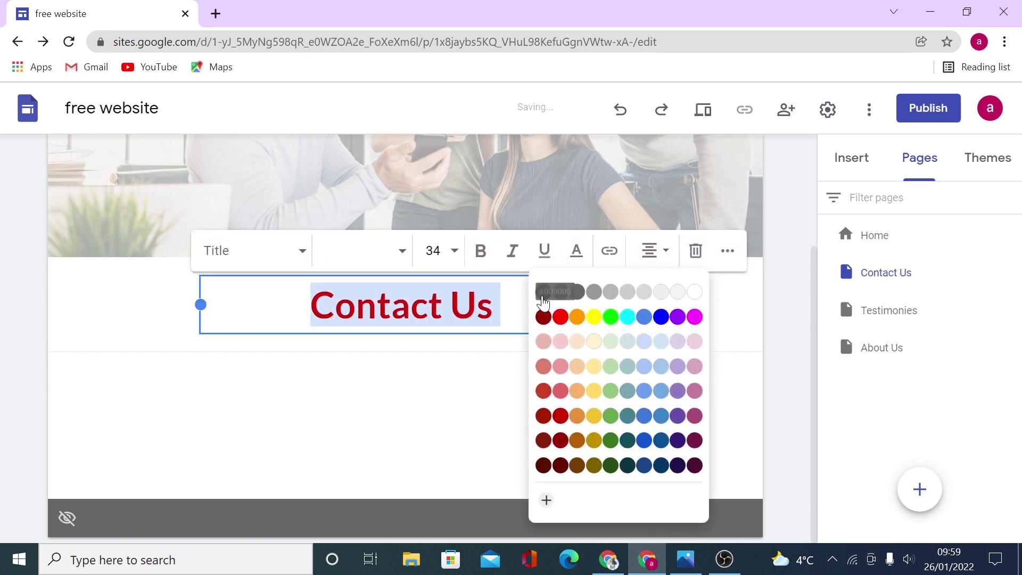
left_click(550, 298)
left_click(470, 411)
Step: Remove the readability adjustment from the Contact Us header image and view its anchor options
scroll(470, 411, "up", 3)
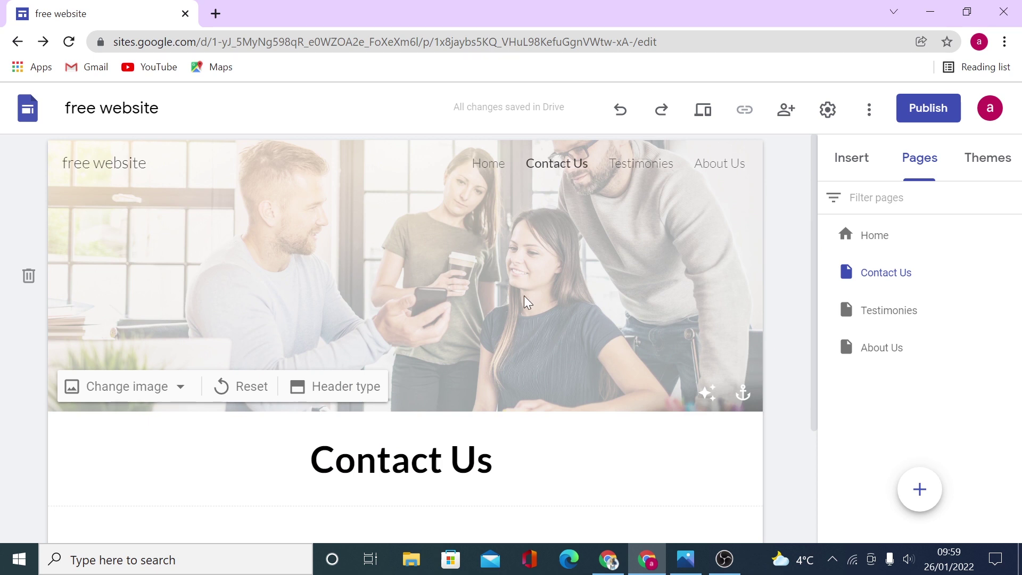
left_click(708, 395)
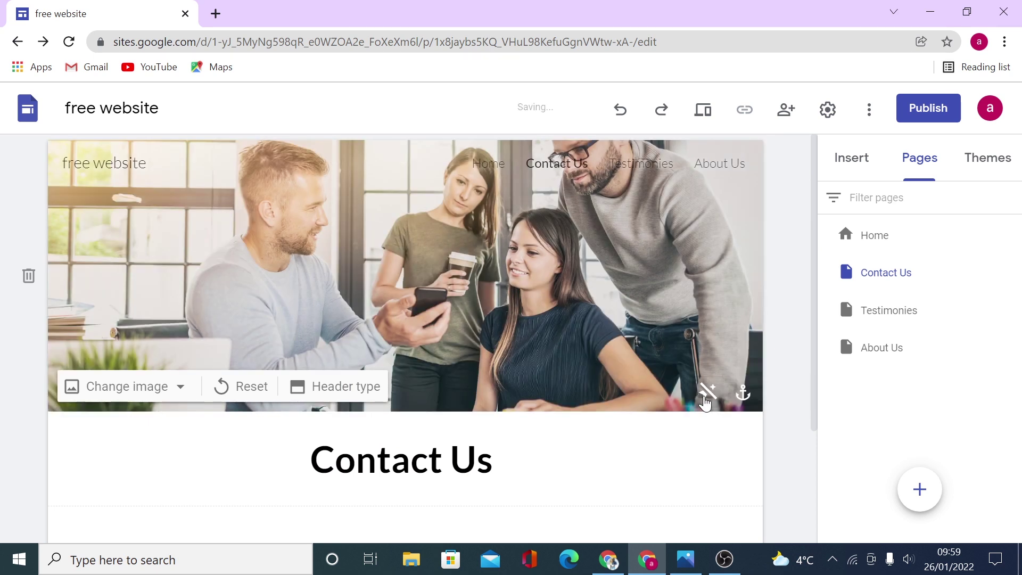
left_click(743, 396)
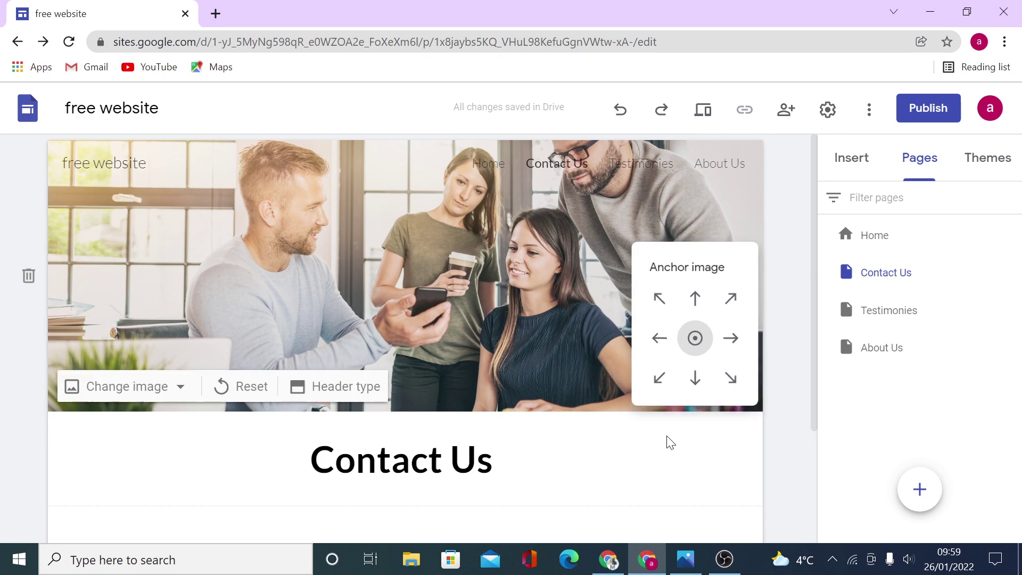
Step: Embed the copied HTML code for the contact form on the Contact Us page
scroll(589, 378, "down", 3)
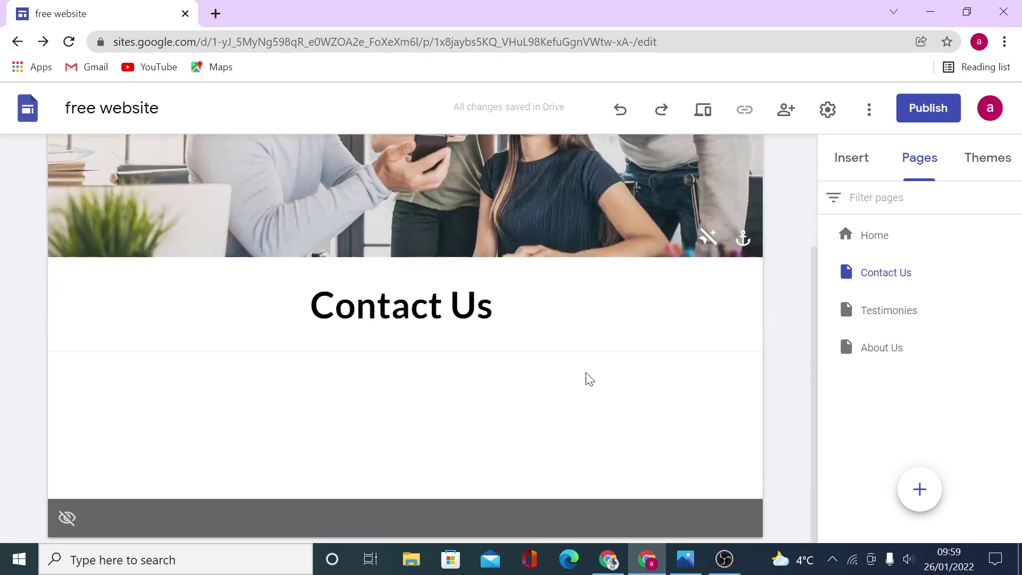
double_click(290, 388)
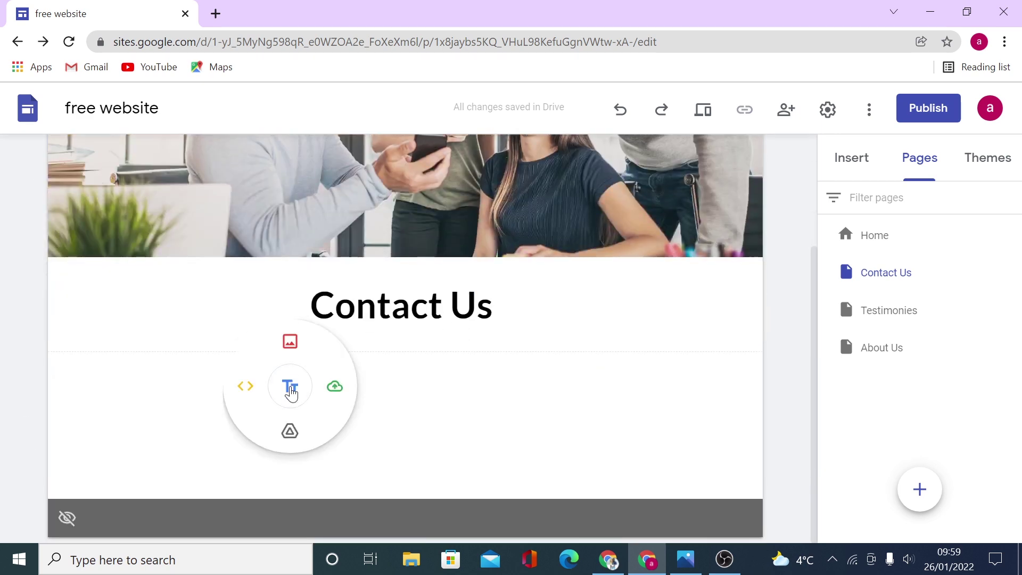
left_click(244, 387)
left_click(419, 274)
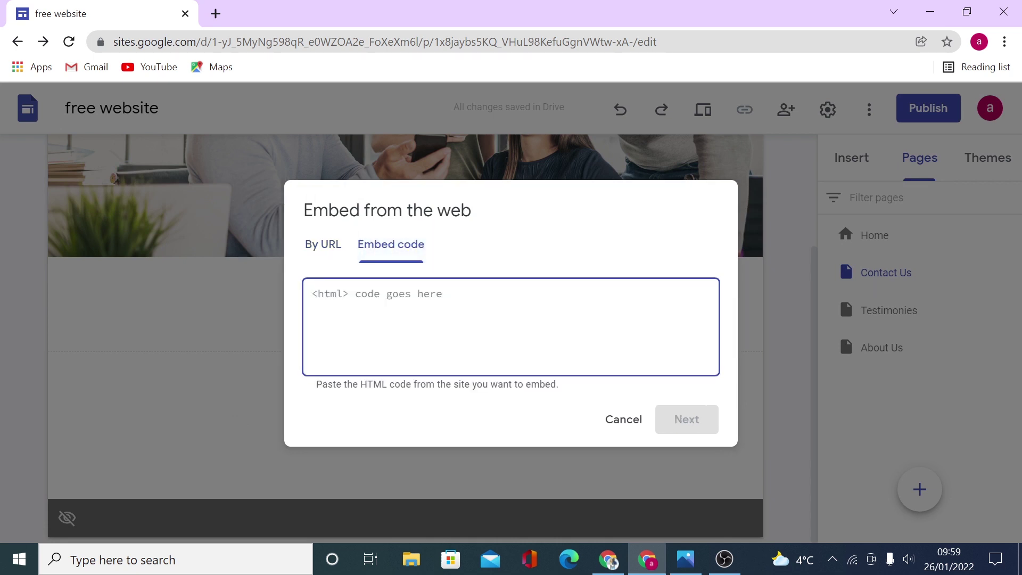
right_click(312, 289)
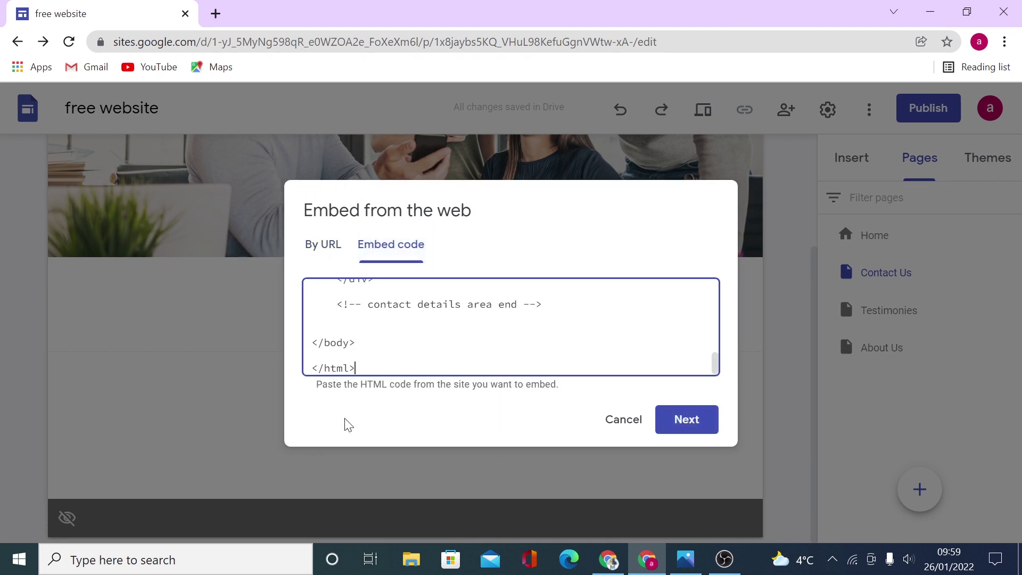
left_click(683, 420)
left_click(692, 484)
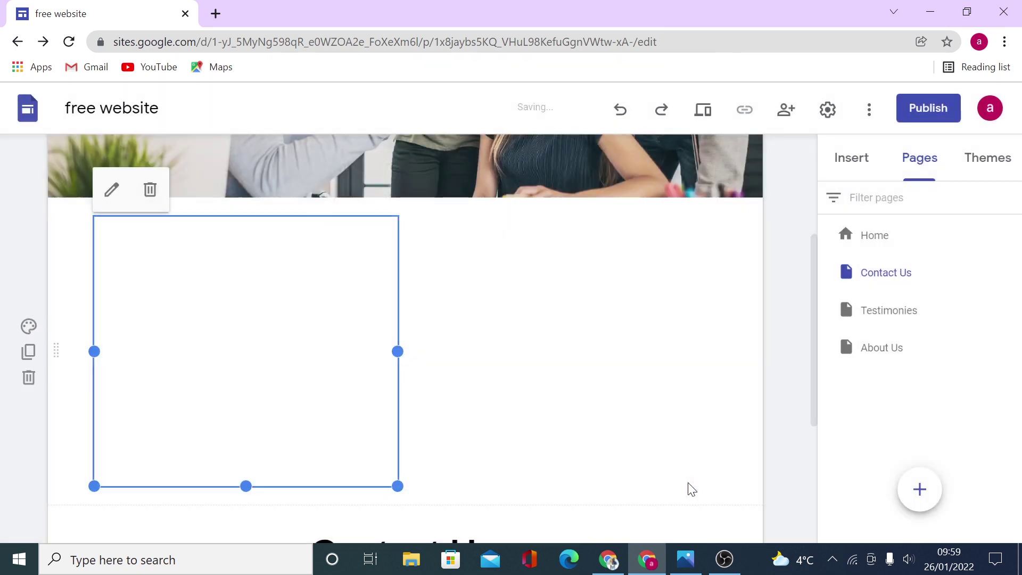
Step: Lengthen the contact form embed until its message field and "SEND A MESSAGE..." button fit inside
scroll(590, 392, "down", 2)
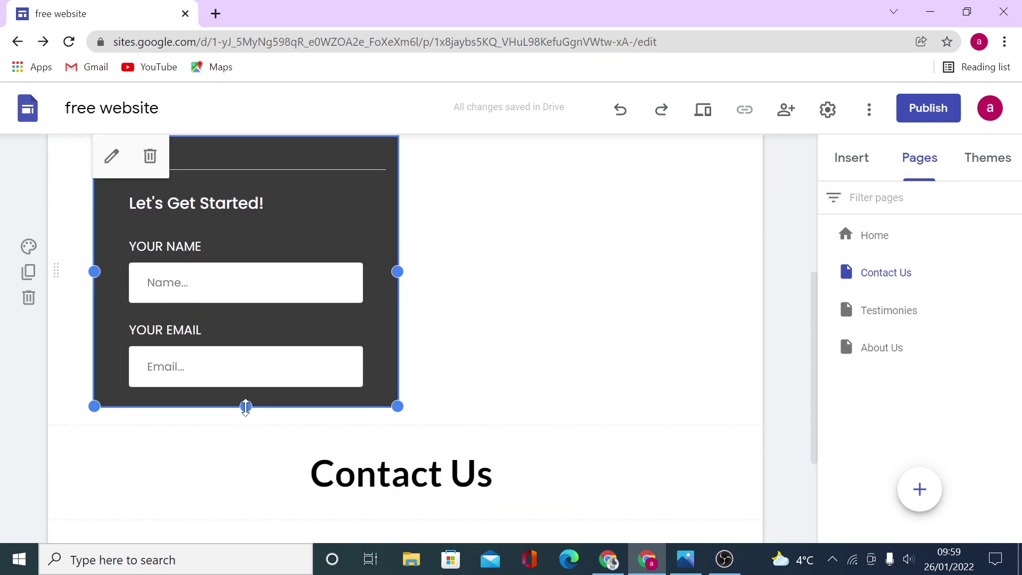
left_click_drag(245, 407, 218, 559)
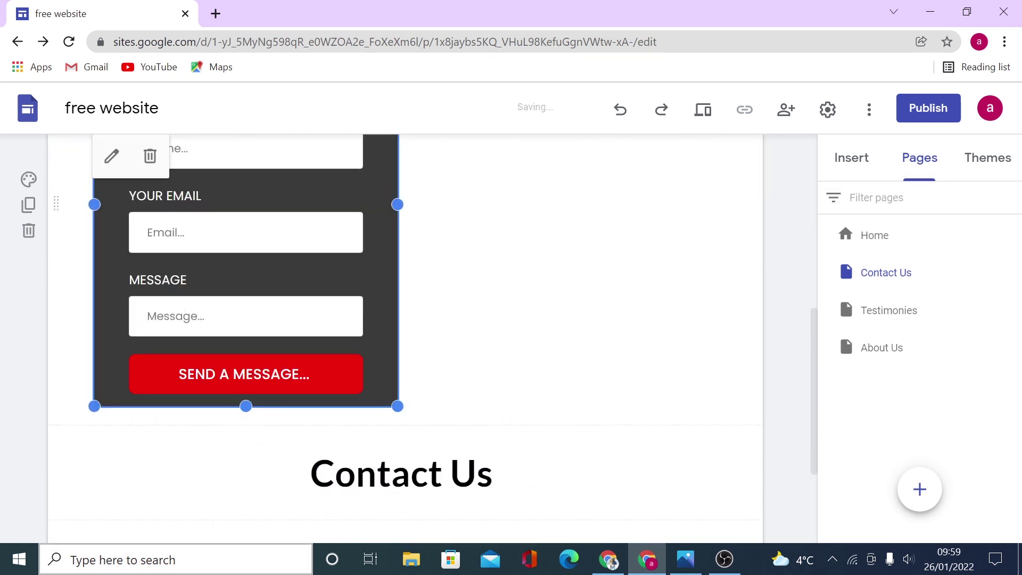
left_click(527, 408)
scroll(527, 408, "up", 3)
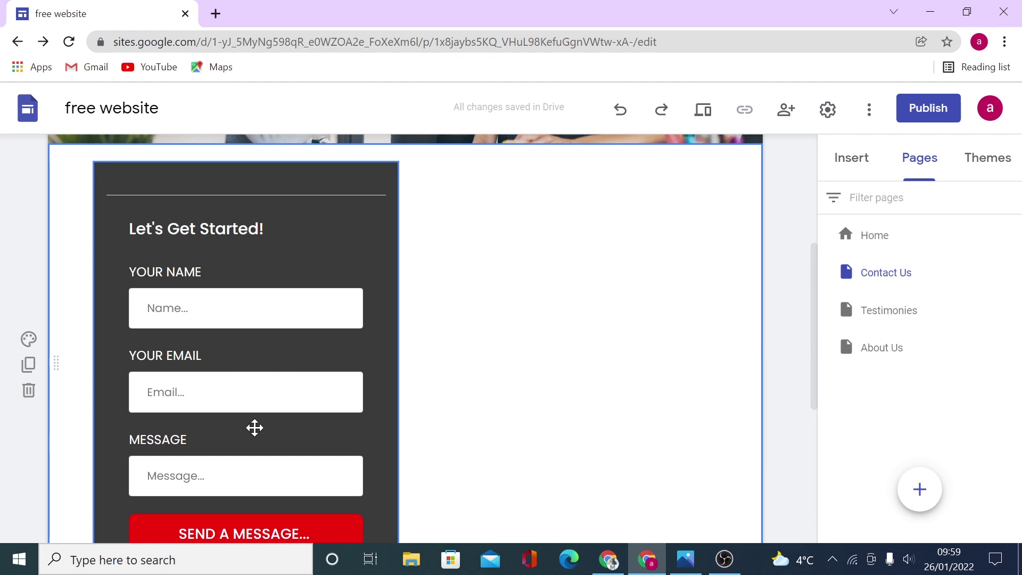
scroll(564, 381, "down", 2)
scroll(577, 422, "up", 2)
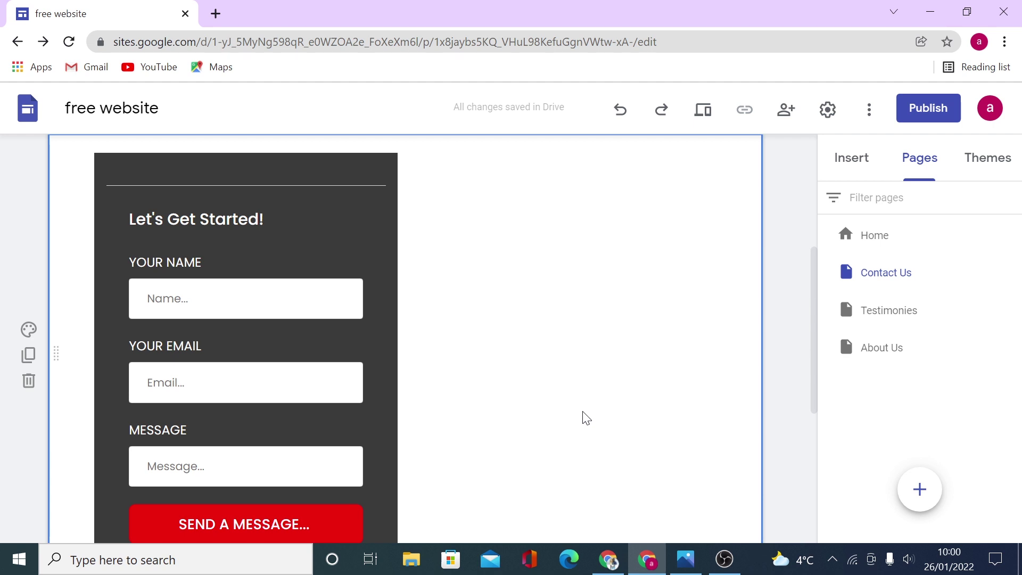
Step: Insert a map of London, UK on the Contact Us page and place it beside the contact form
left_click(849, 162)
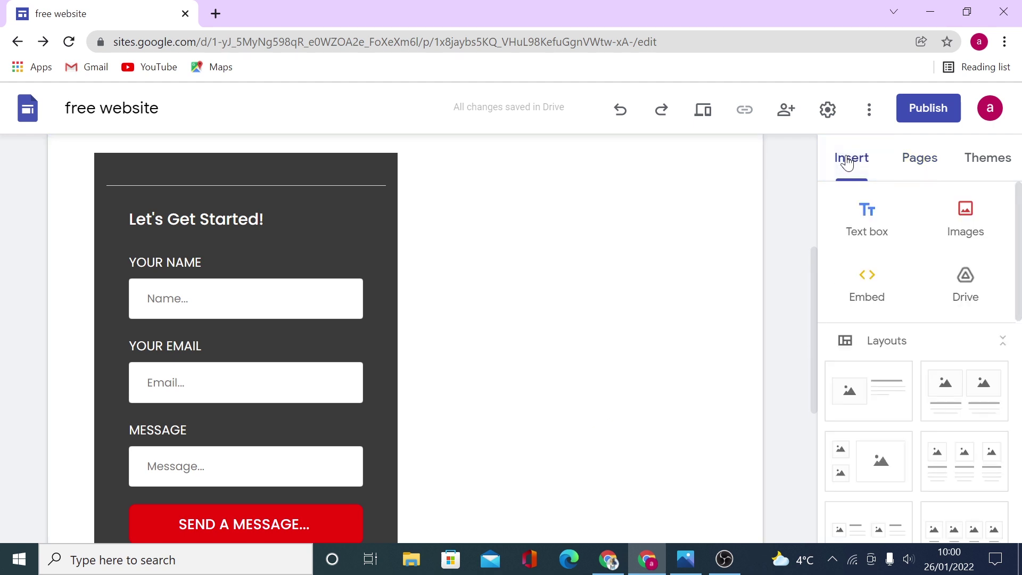
scroll(969, 336, "down", 10)
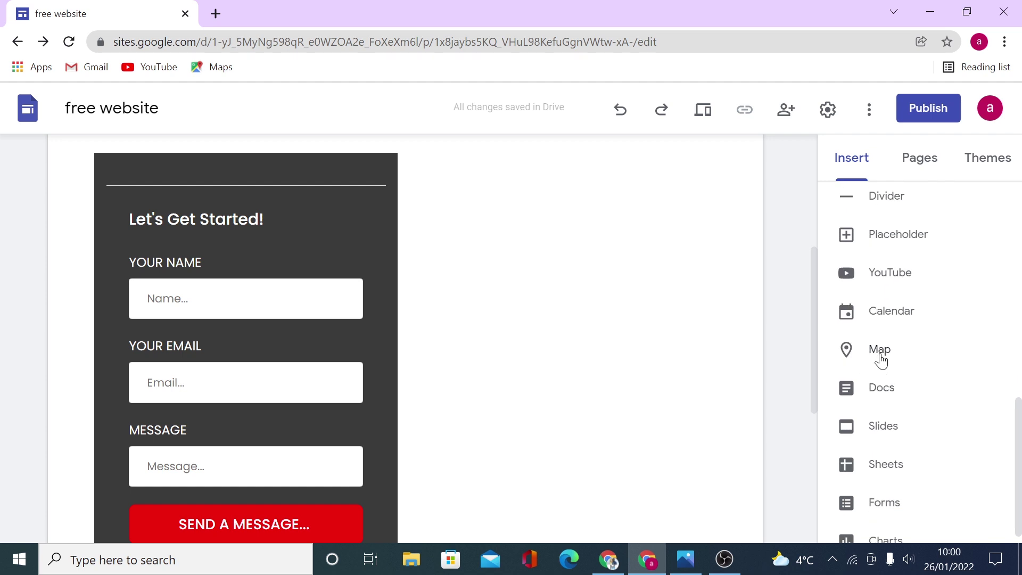
left_click(880, 353)
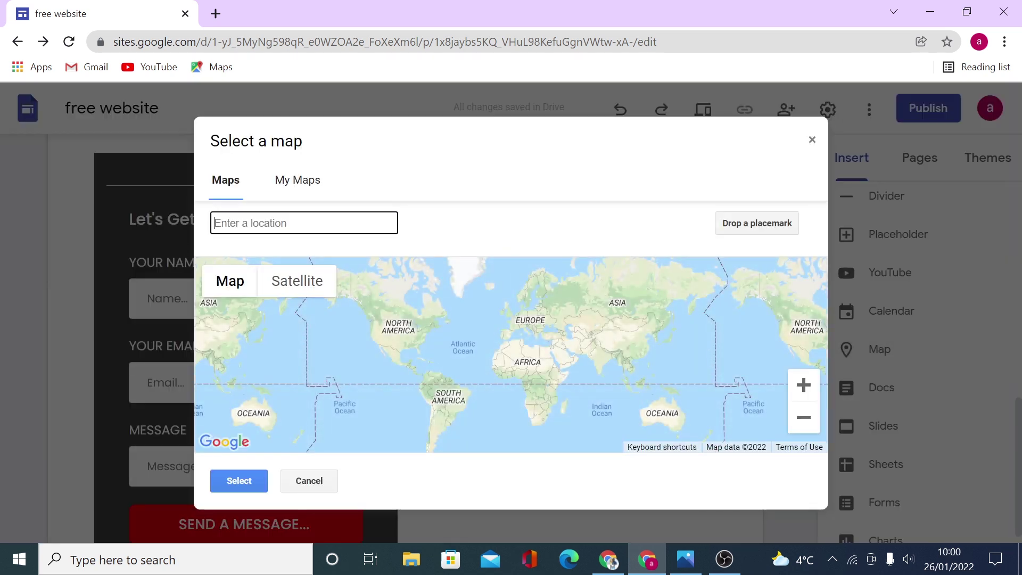
type("LON")
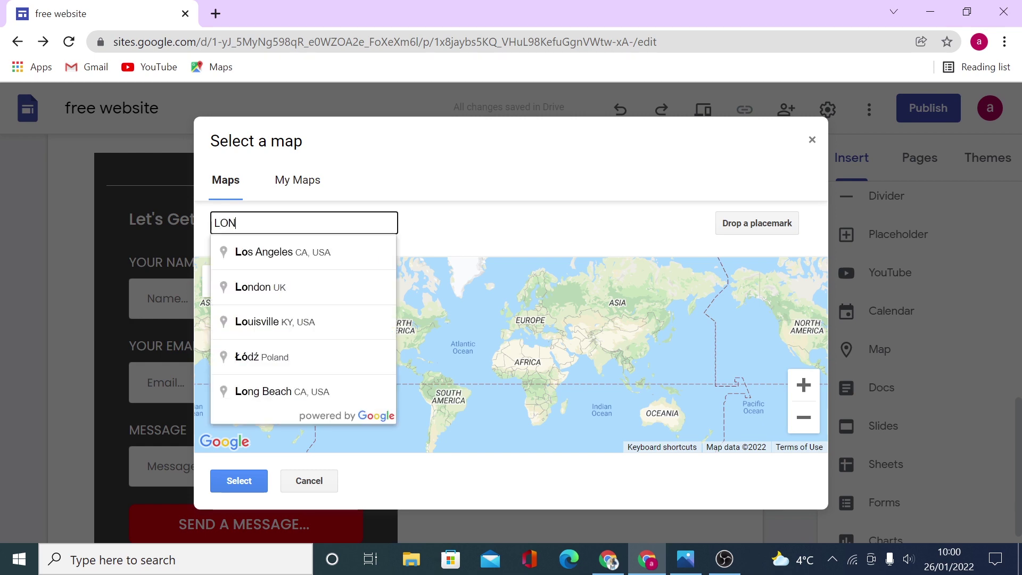
type("DON UK")
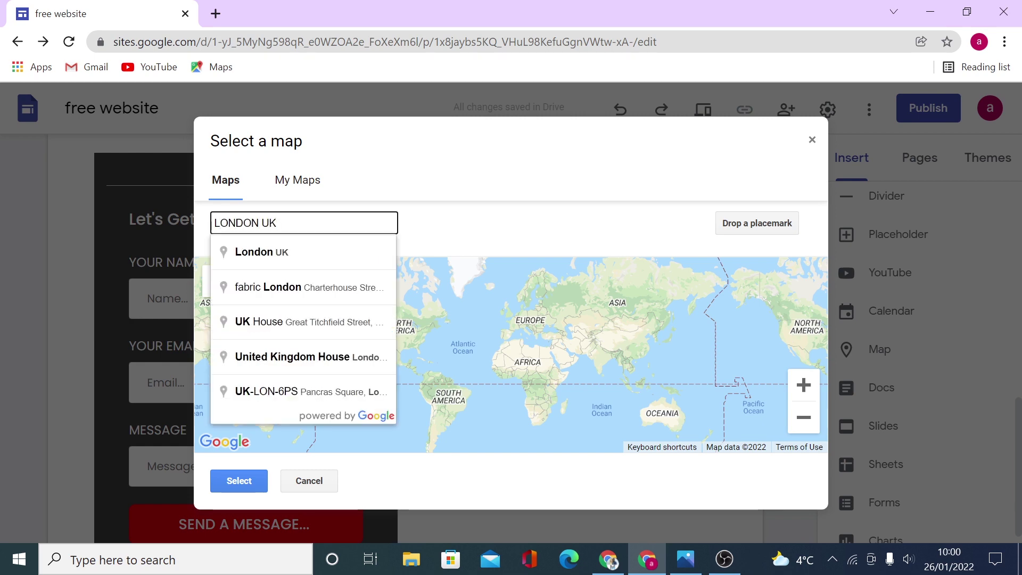
left_click(244, 257)
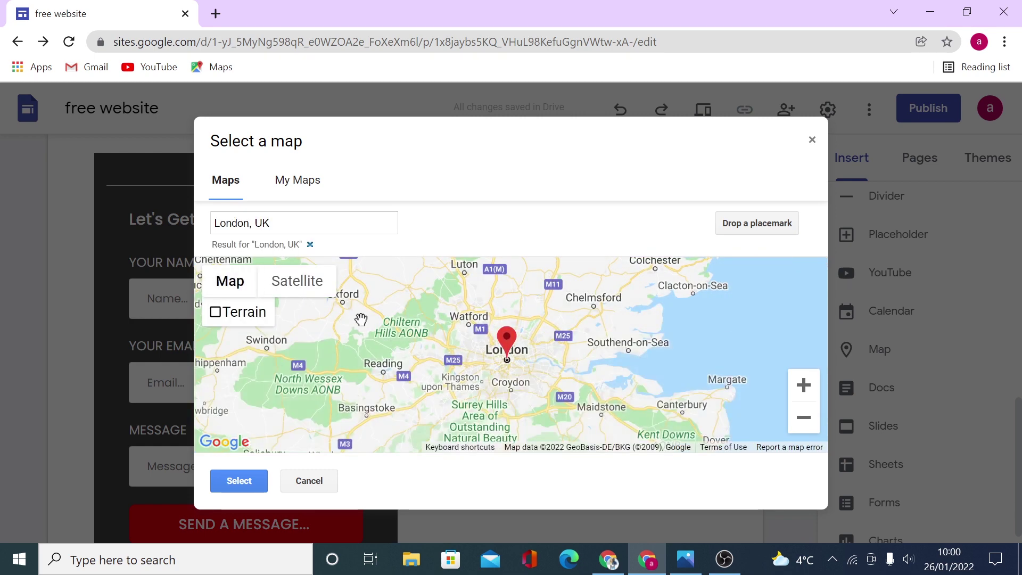
left_click(242, 482)
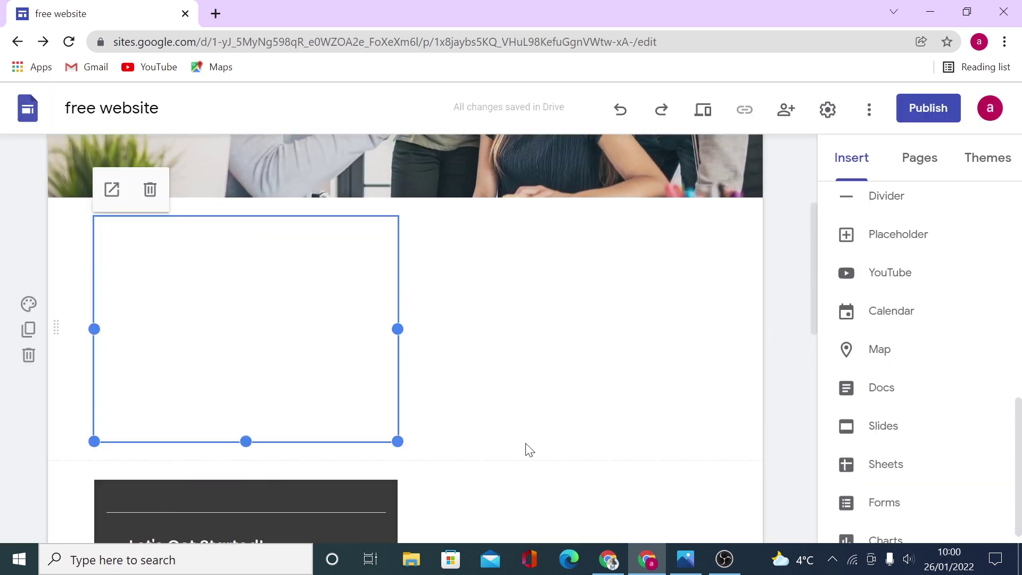
left_click_drag(257, 326, 534, 271)
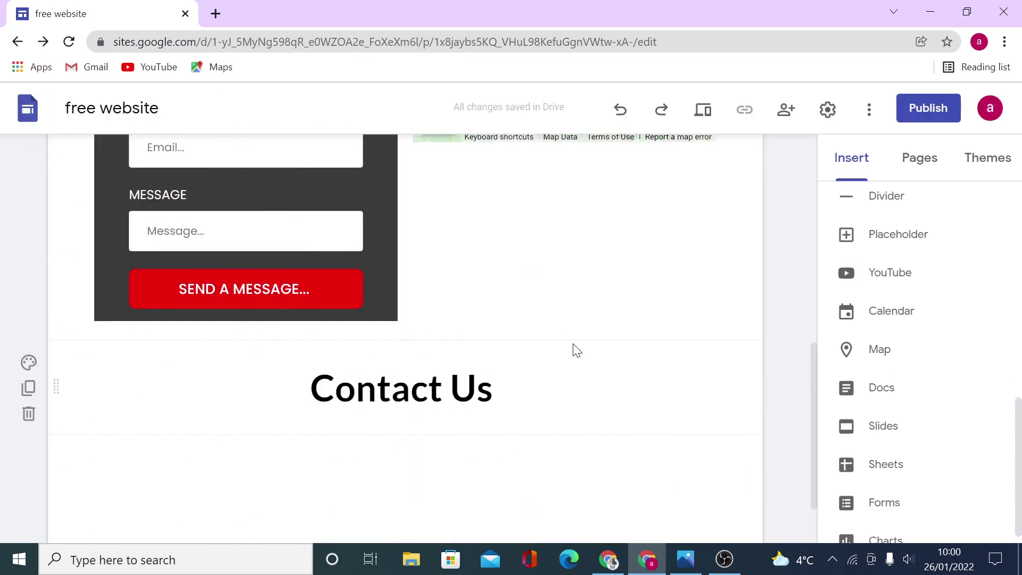
Step: Move the "Contact Us" heading section to directly beneath the header image, above the form and map, and check the page layout
scroll(464, 465, "up", 4)
scroll(464, 465, "down", 4)
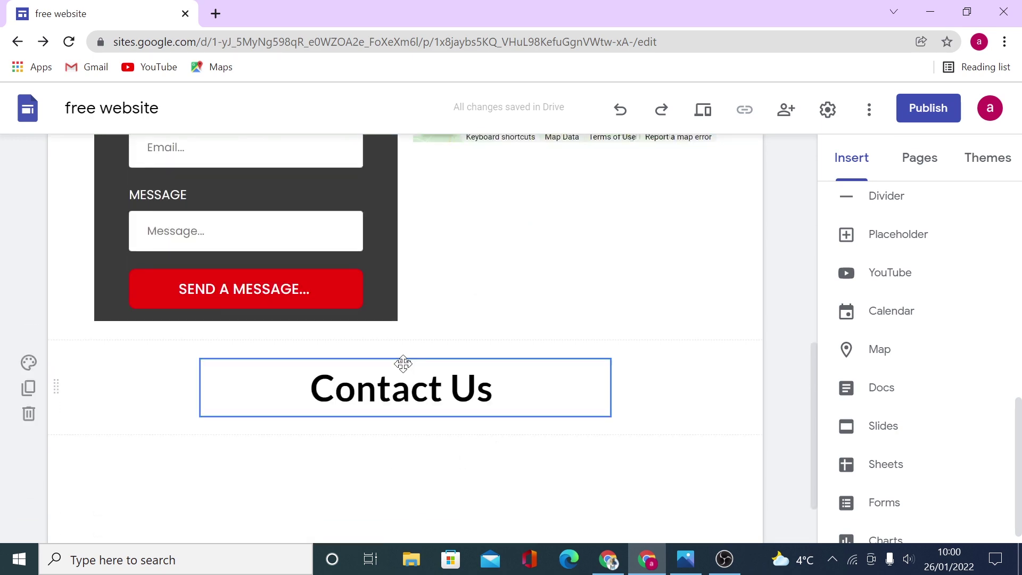
left_click_drag(404, 363, 375, 411)
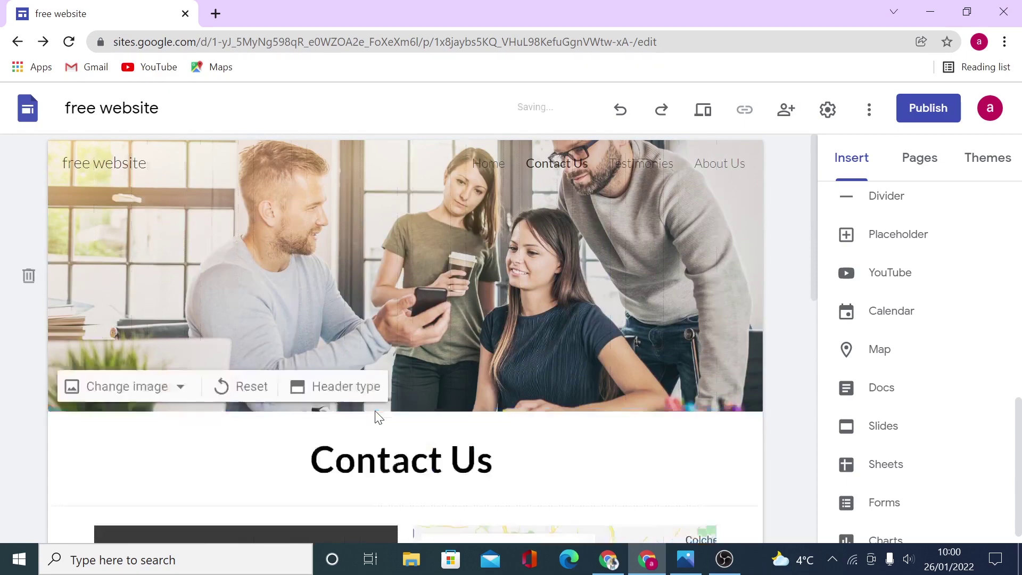
scroll(554, 422, "down", 8)
scroll(618, 447, "down", 3)
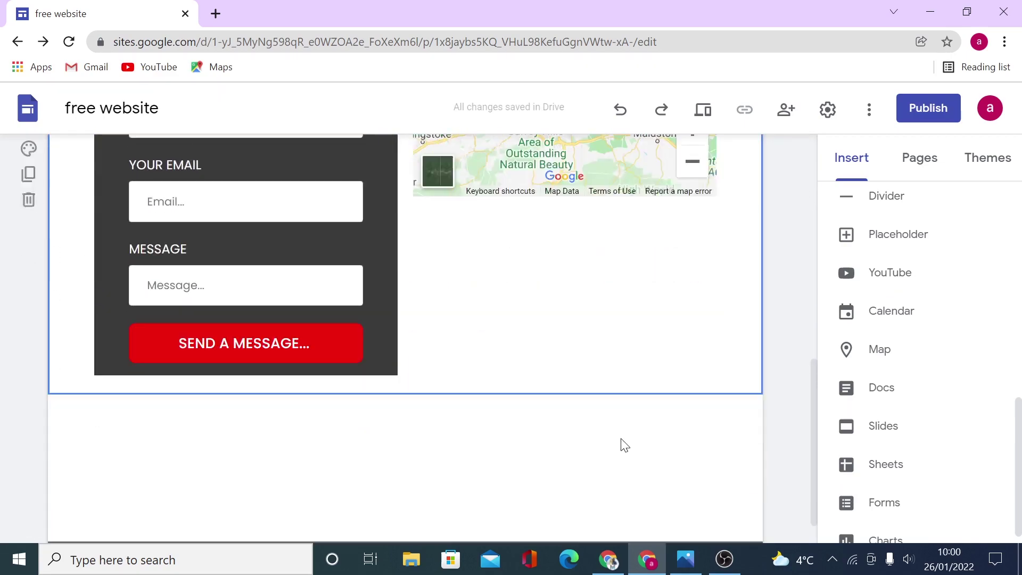
scroll(631, 442, "up", 6)
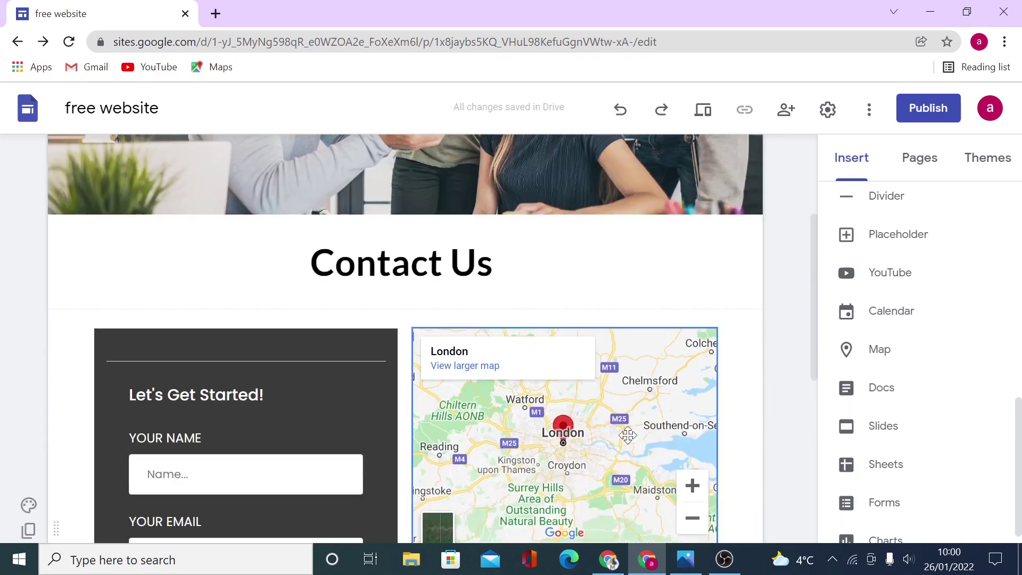
scroll(632, 442, "up", 3)
mouse_move(680, 318)
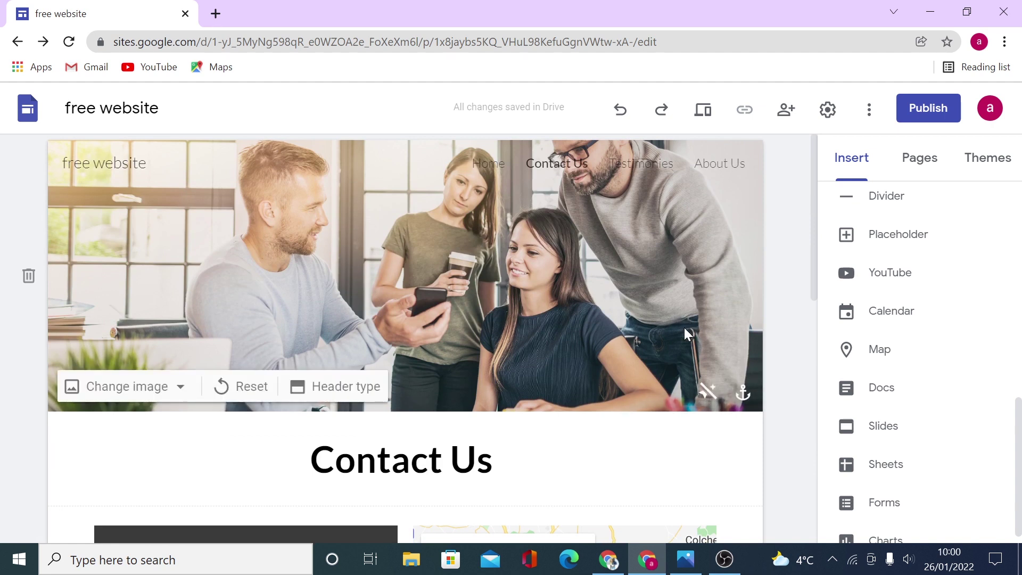
Step: Switch to the "consultant" design in Canva and examine the GIPHY website animations and the website graphics
key("alt+Tab")
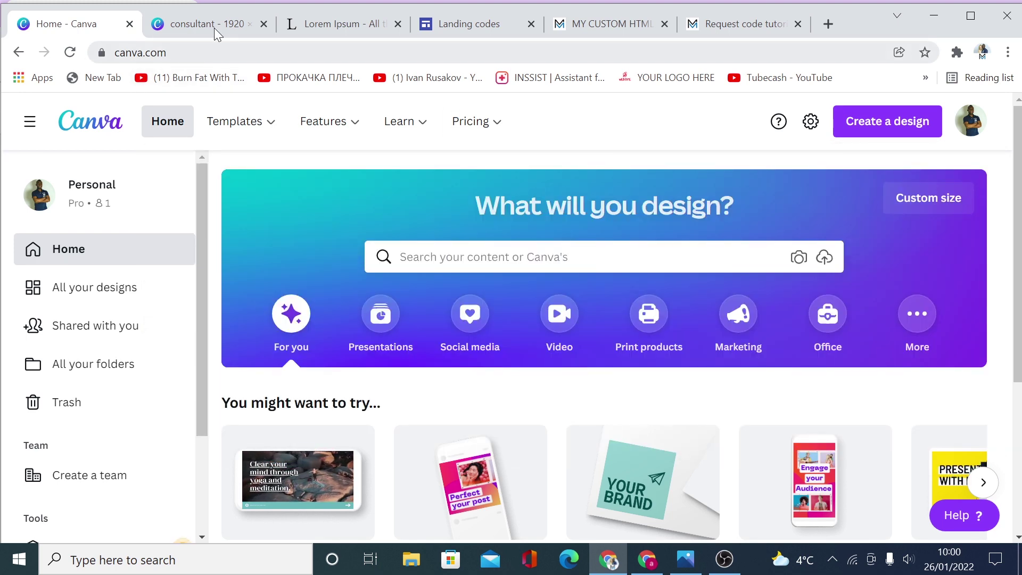
left_click(216, 35)
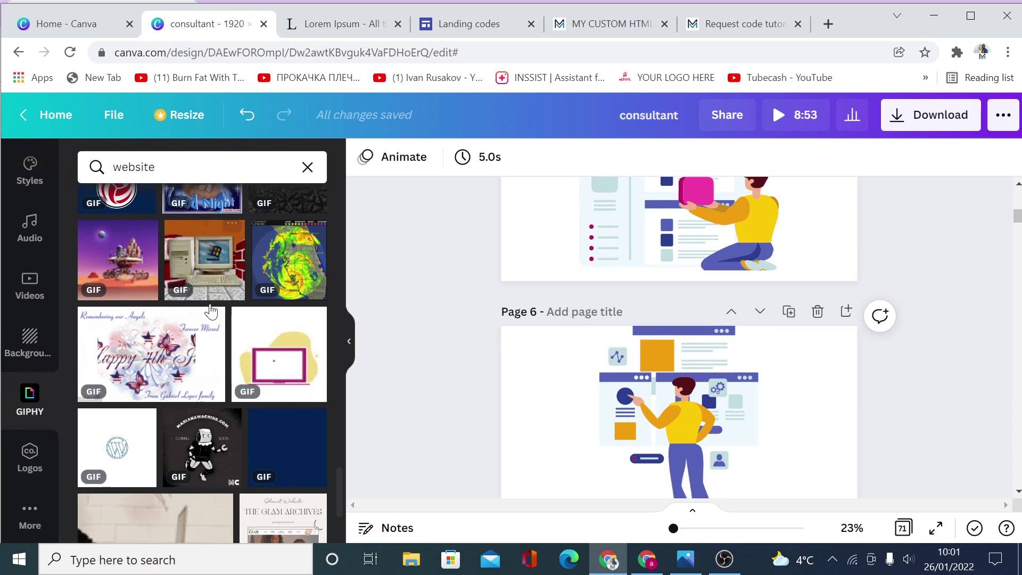
scroll(245, 378, "down", 10)
scroll(245, 378, "down", 10)
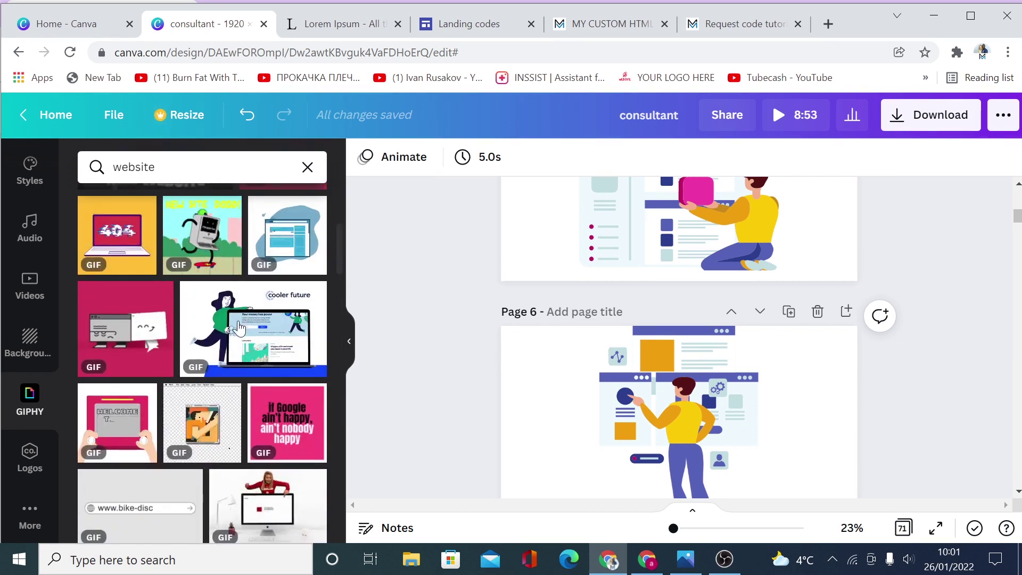
scroll(203, 368, "up", 5)
scroll(21, 322, "up", 5)
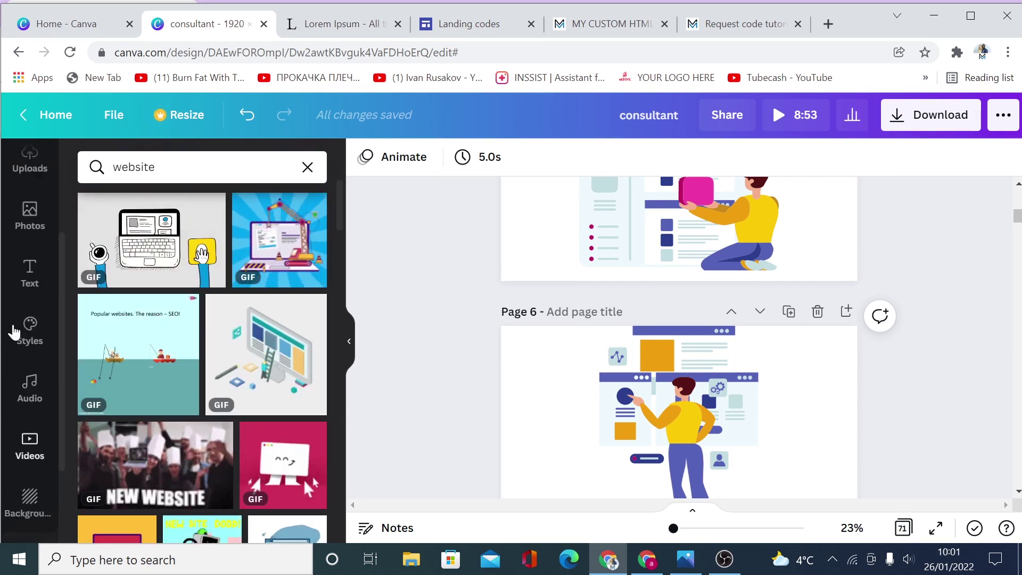
left_click(31, 229)
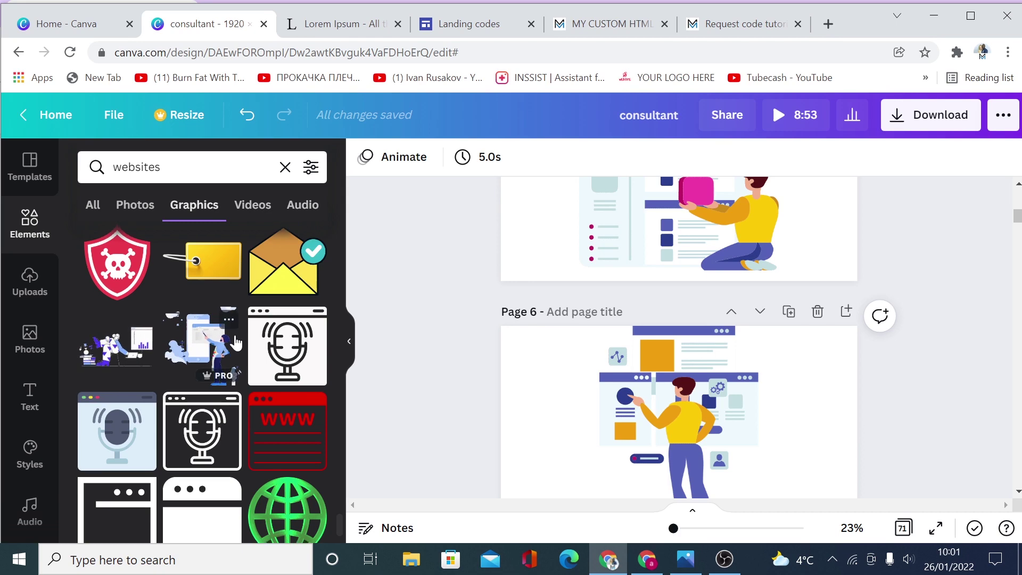
scroll(238, 341, "down", 10)
scroll(238, 340, "down", 5)
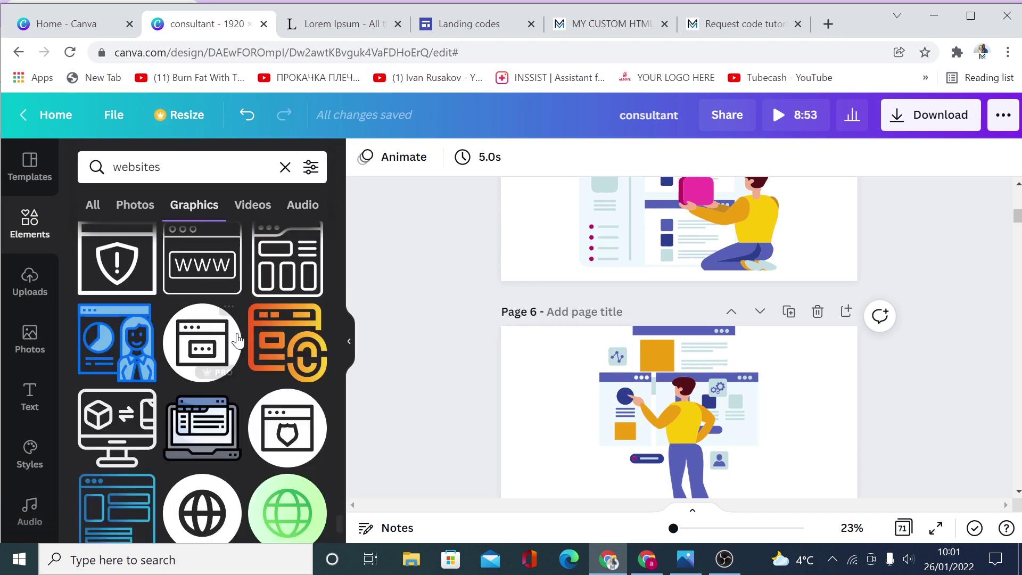
scroll(240, 337, "up", 6)
scroll(239, 337, "down", 10)
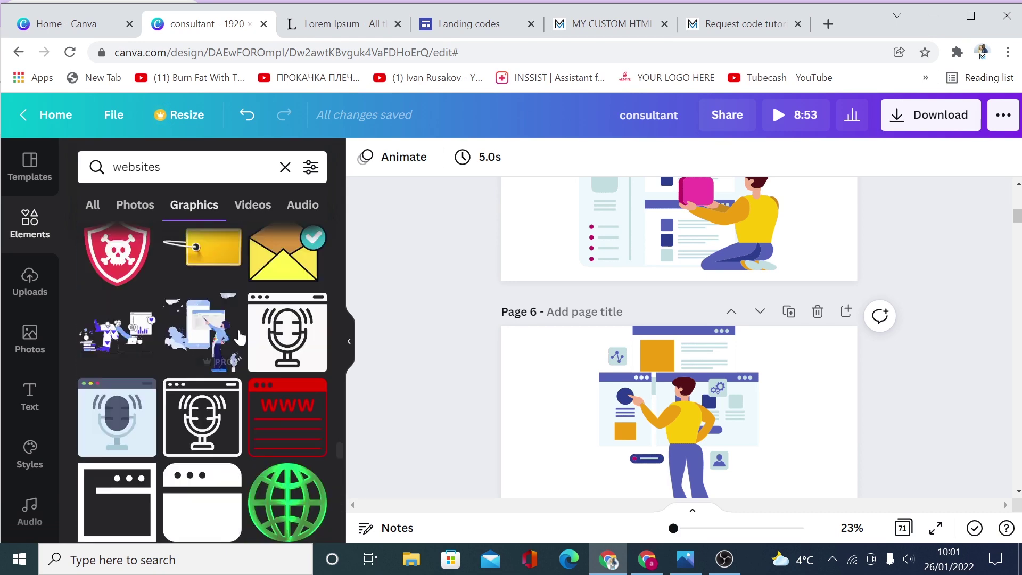
Step: Browse the website photos available in Canva and look over pages 4 and 5 of the design
left_click(29, 341)
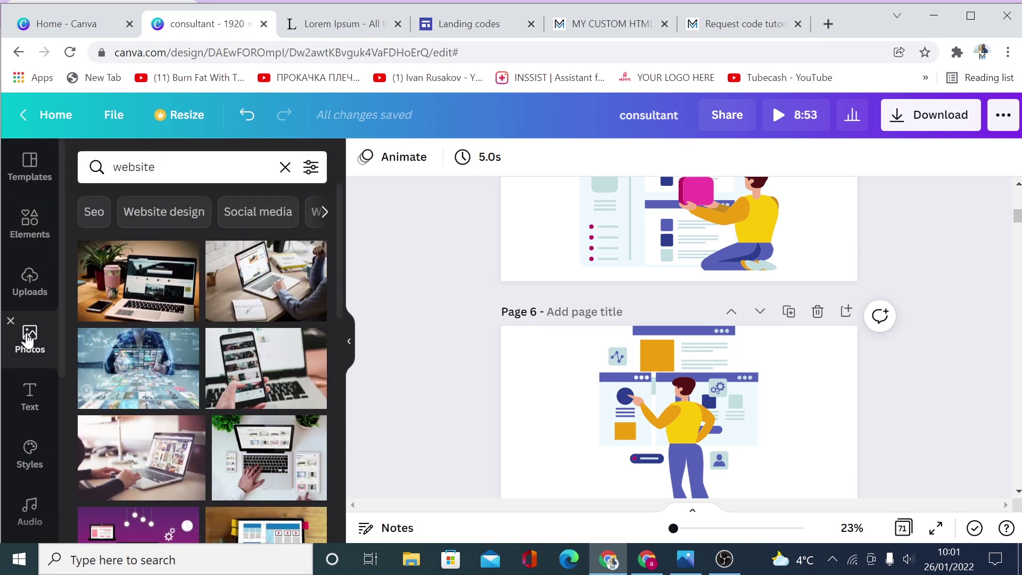
scroll(31, 373, "down", 5)
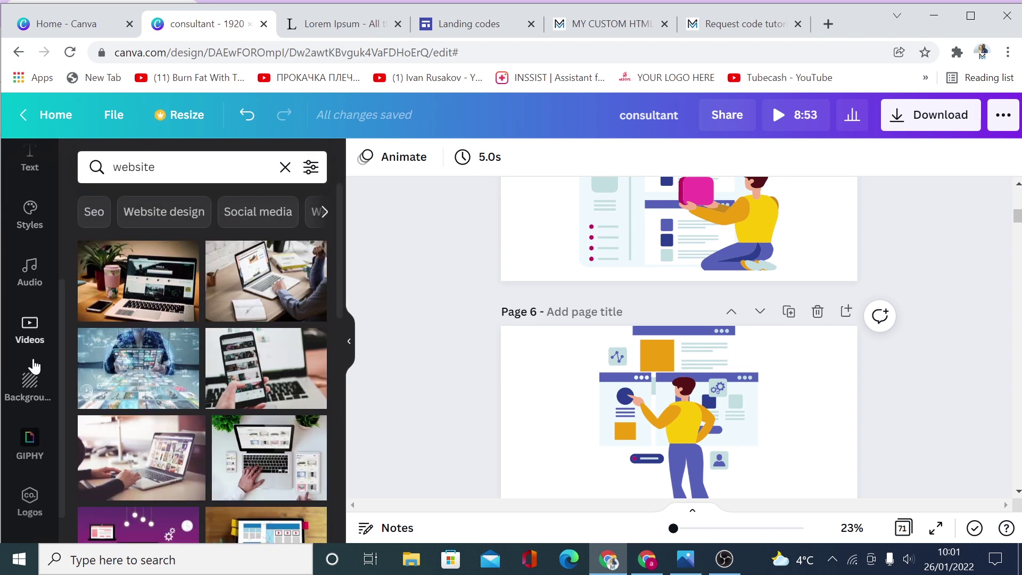
scroll(38, 504, "down", 2)
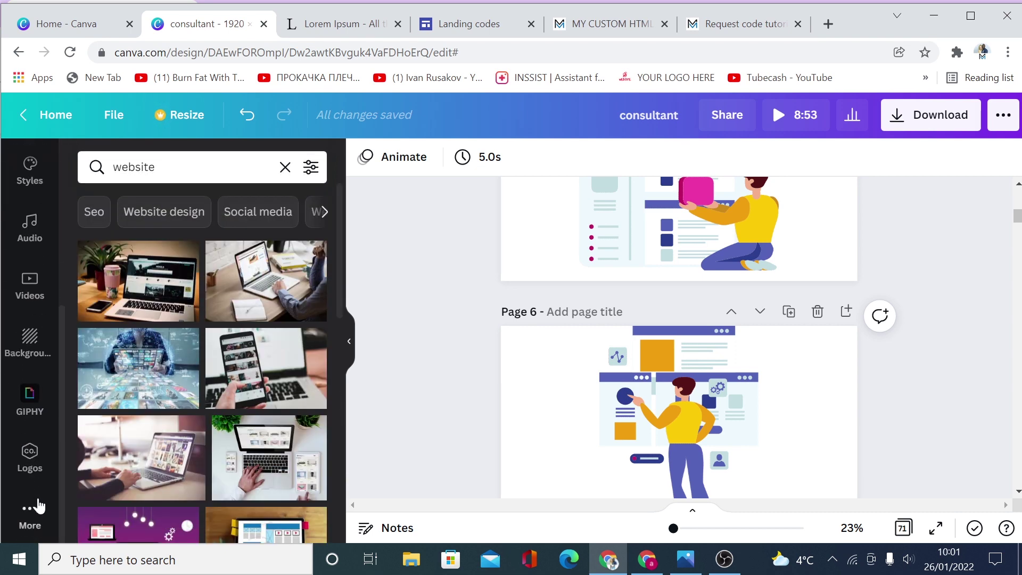
scroll(37, 453, "up", 6)
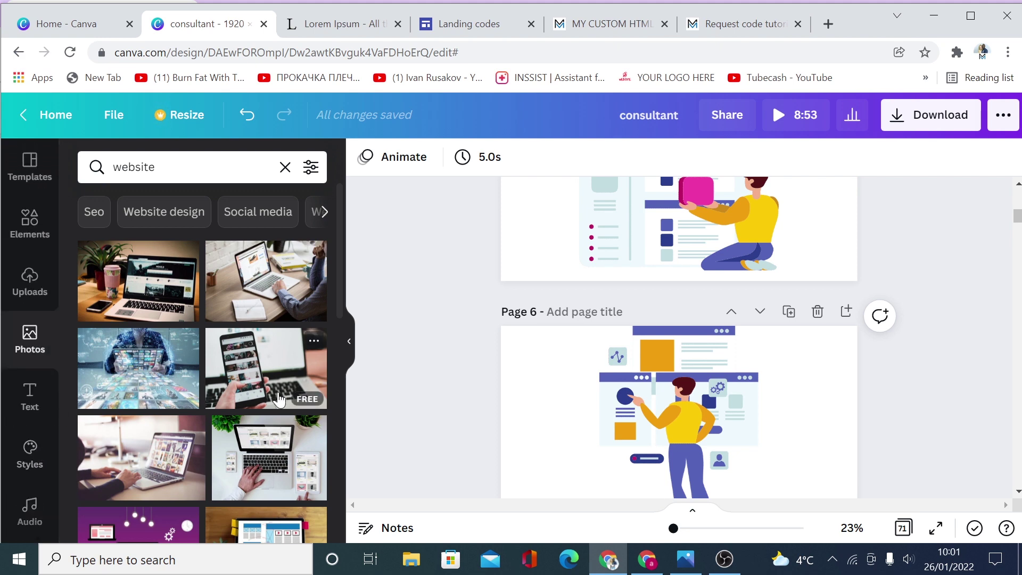
scroll(820, 364, "up", 5)
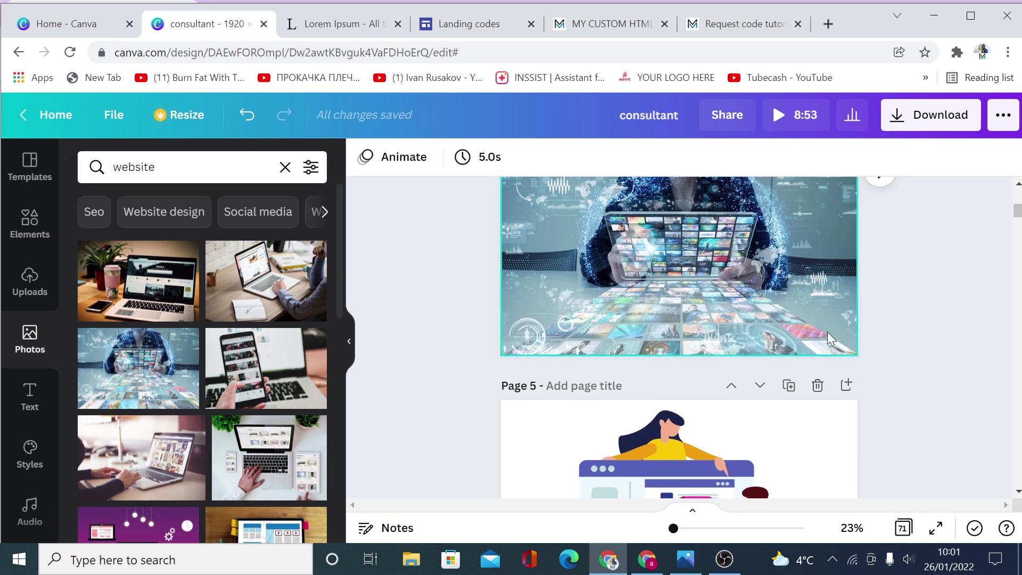
scroll(833, 319, "down", 3)
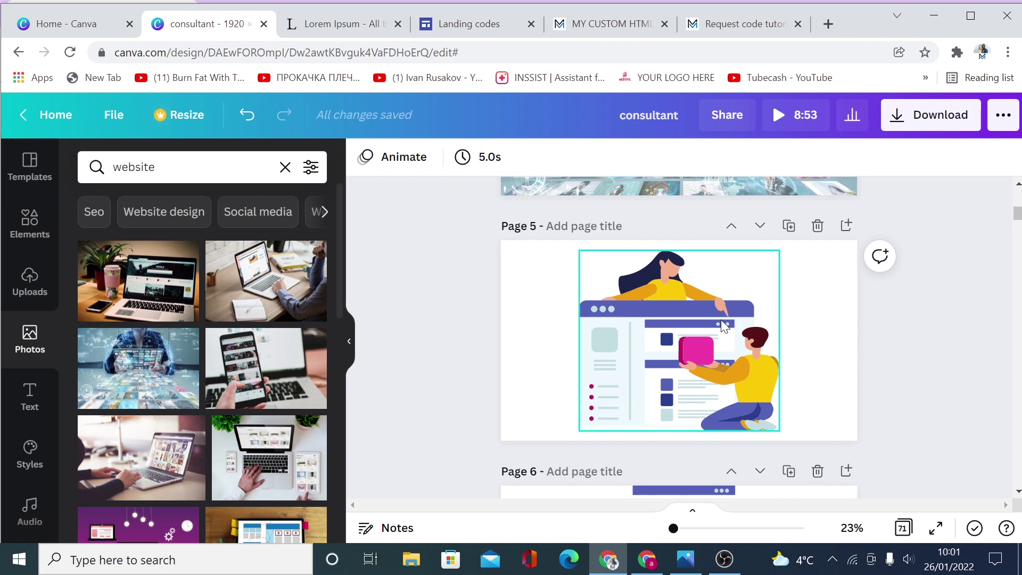
Step: View the design's download options with the PNG file type, close them without downloading, and look back over the earlier pages
left_click(906, 121)
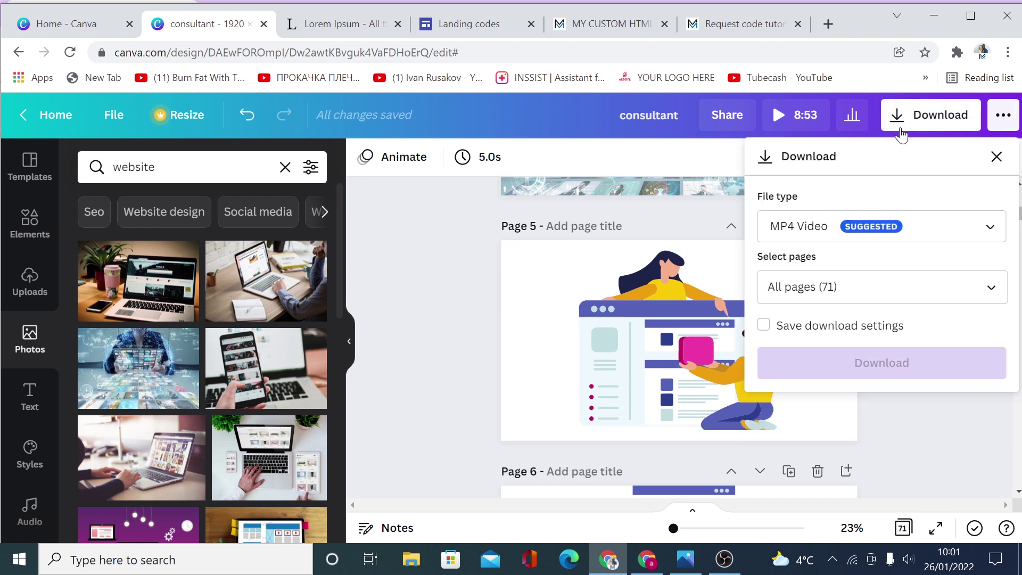
left_click(1001, 234)
left_click(869, 126)
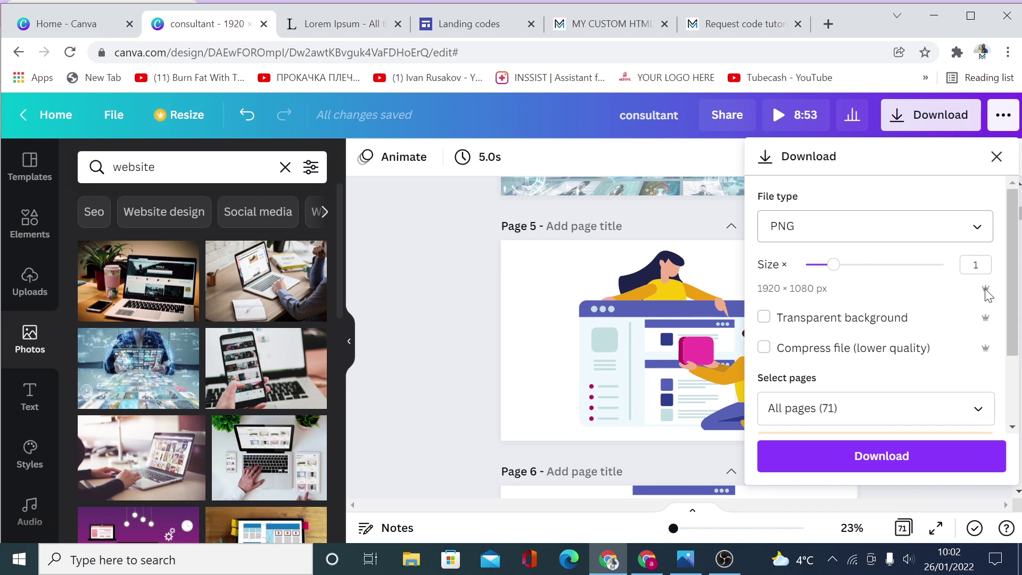
left_click(427, 311)
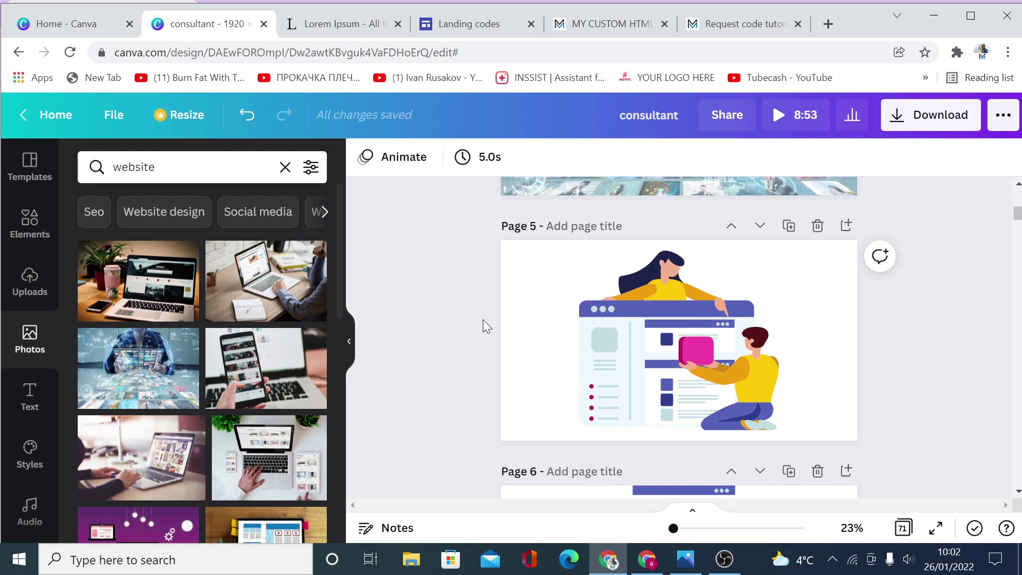
scroll(701, 378, "up", 10)
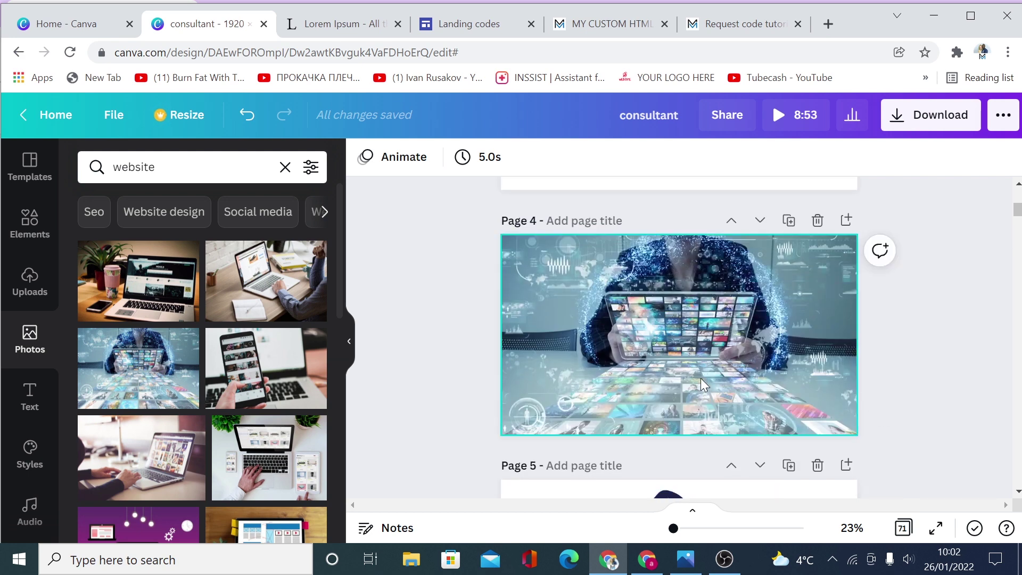
scroll(701, 379, "up", 5)
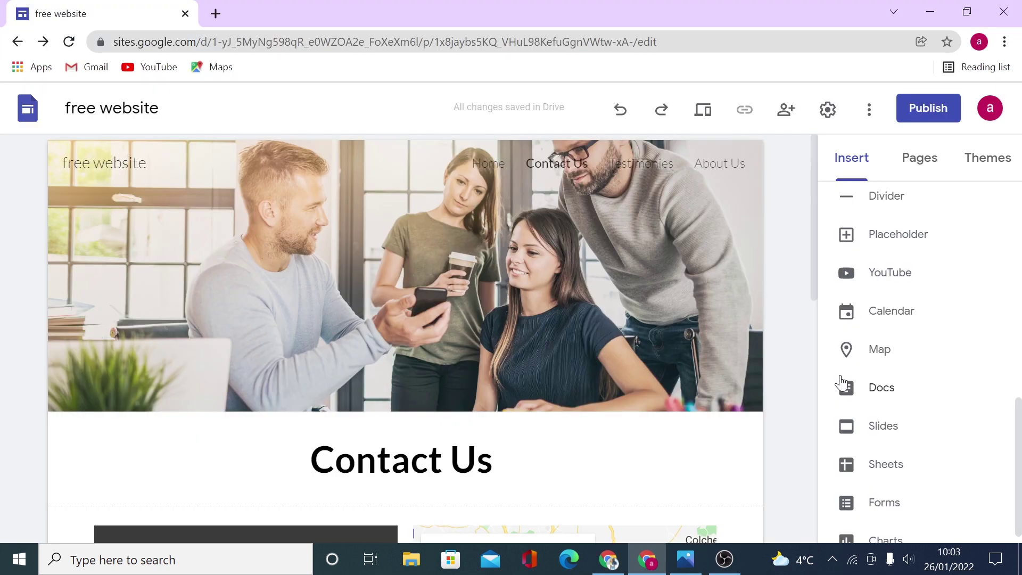
Step: Return to the Google Sites editor and publish the site with the web address "free-web-design-site"
left_click(930, 112)
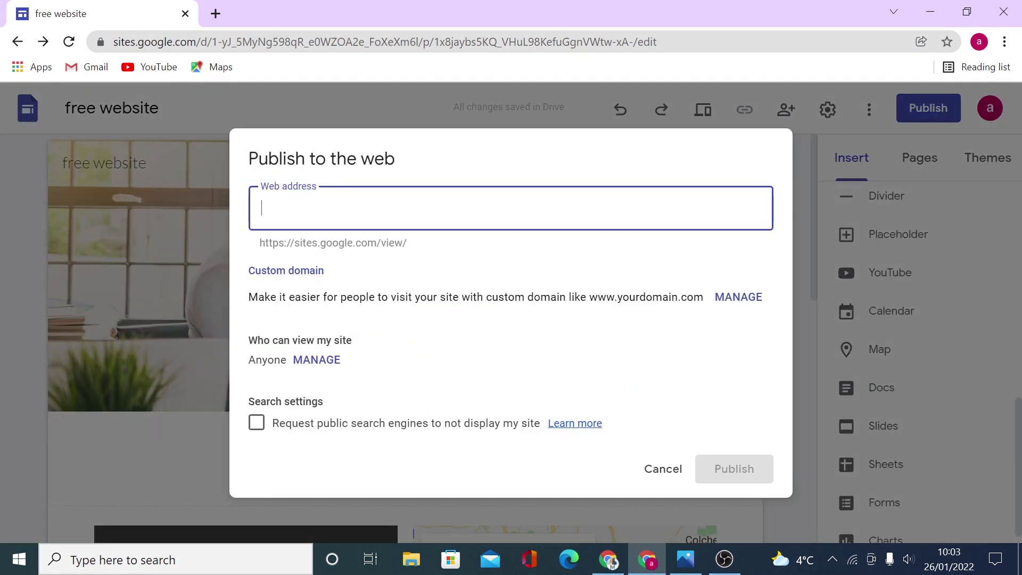
type("free-web-design-site")
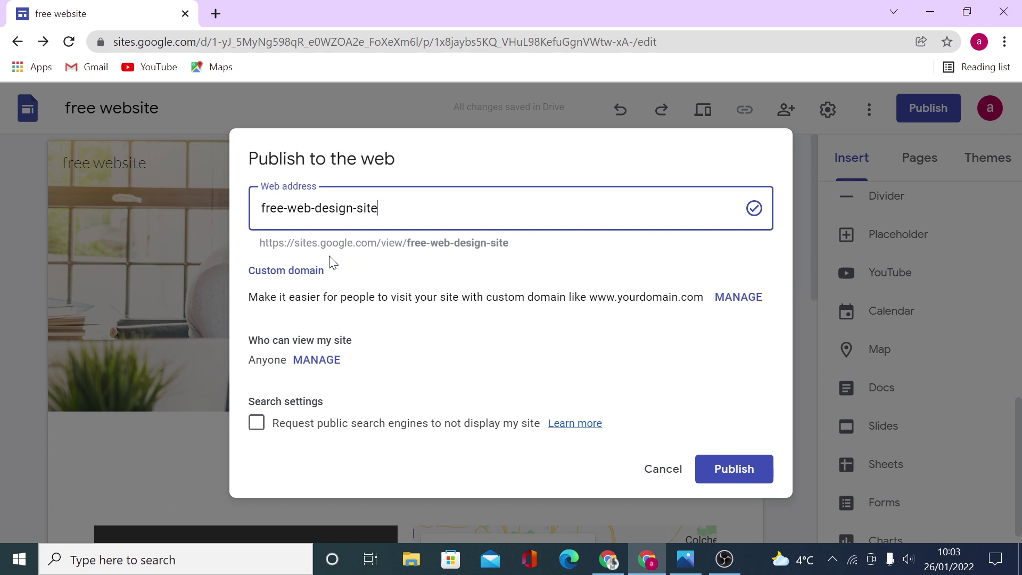
left_click_drag(295, 243, 382, 243)
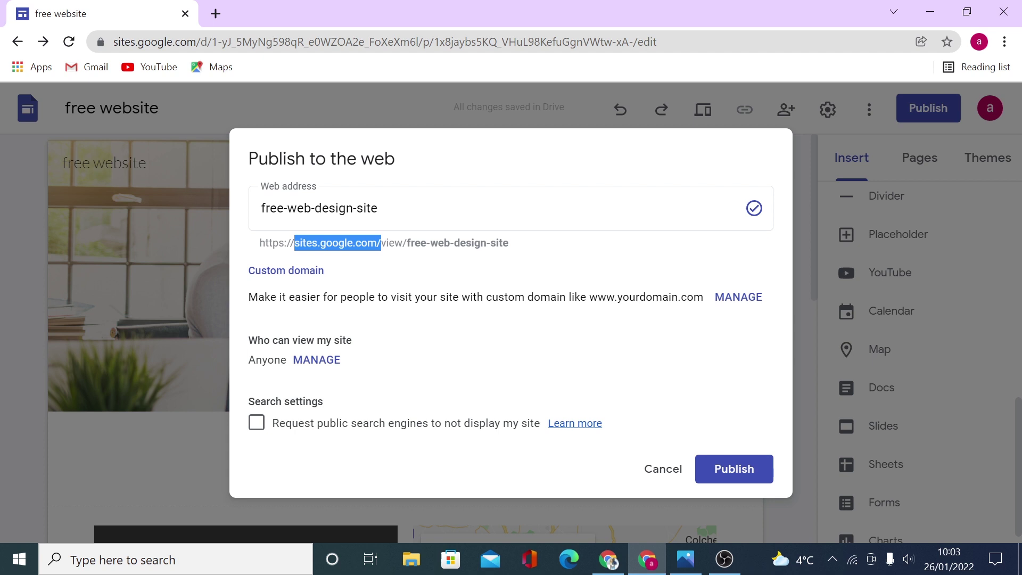
left_click(394, 235)
left_click(741, 476)
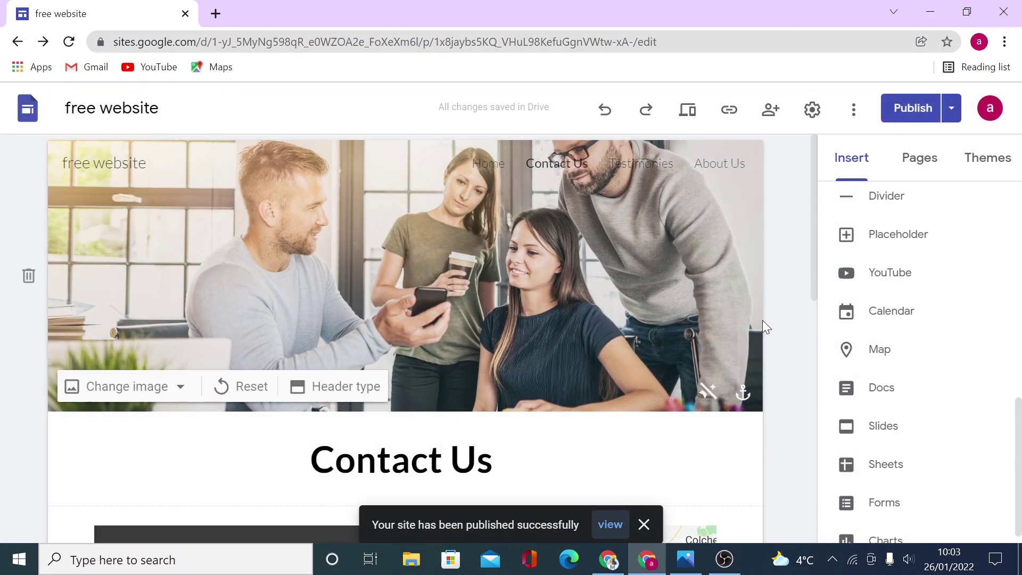
Step: Preview the site's Home page in phone, tablet and large-screen sizes, look through its full length, and close the preview
left_click(688, 110)
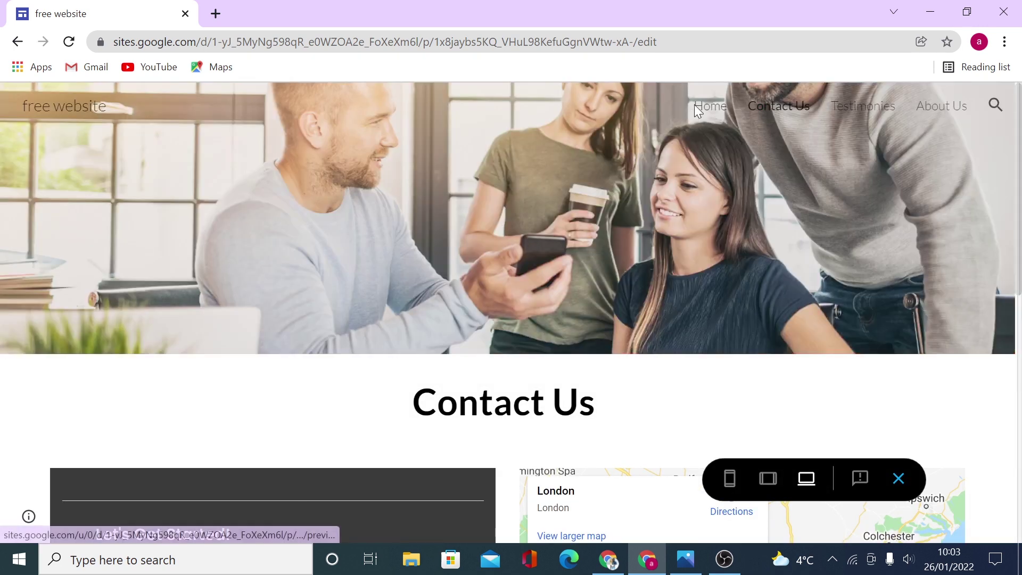
left_click(699, 110)
left_click(725, 480)
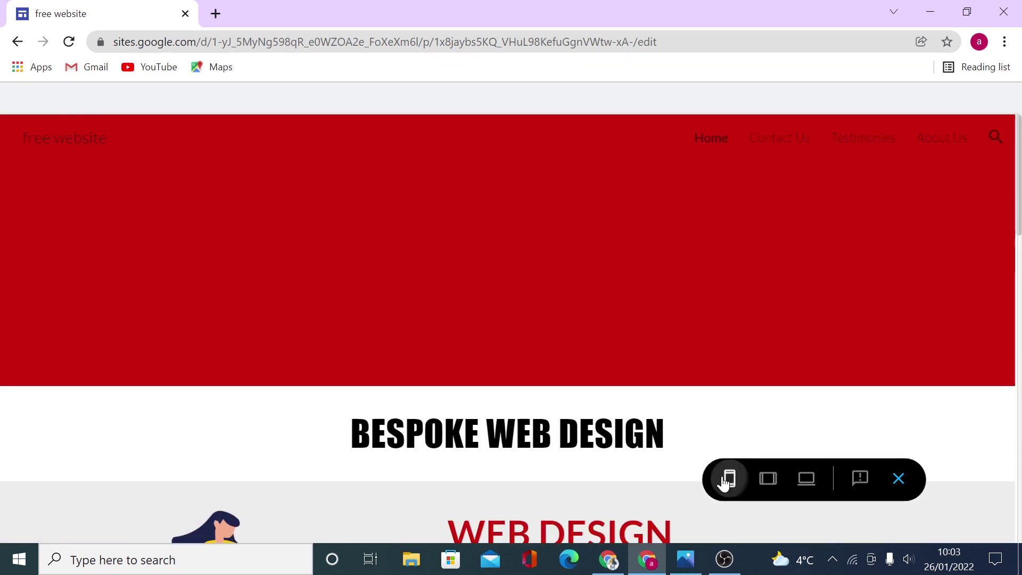
scroll(548, 327, "down", 5)
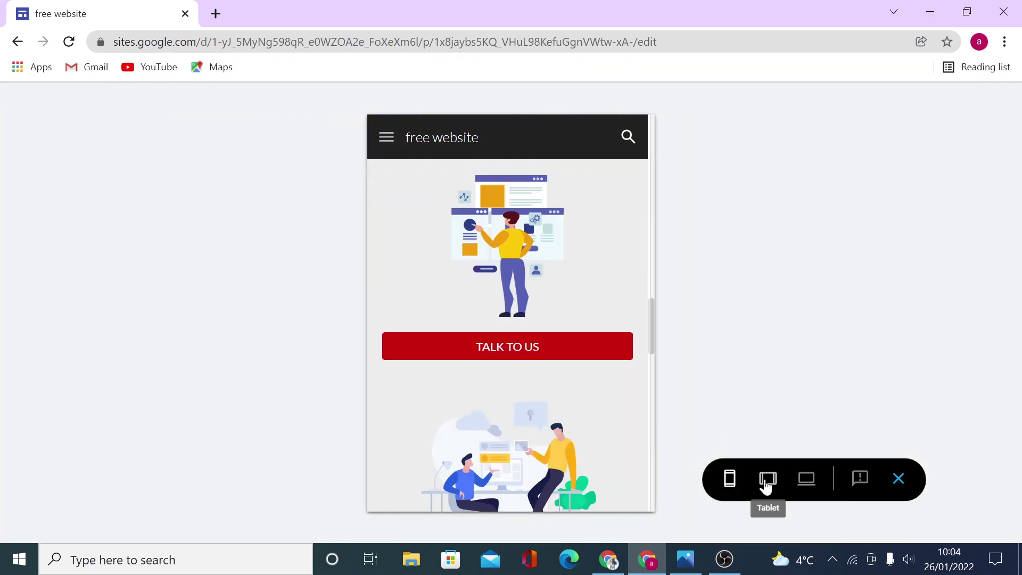
left_click(767, 480)
left_click(807, 480)
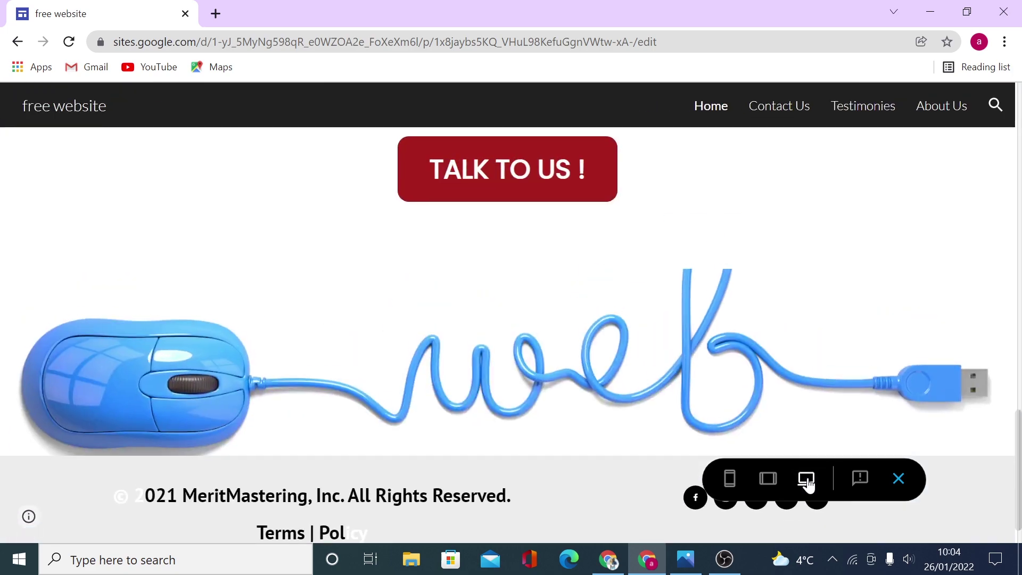
scroll(917, 319, "up", 15)
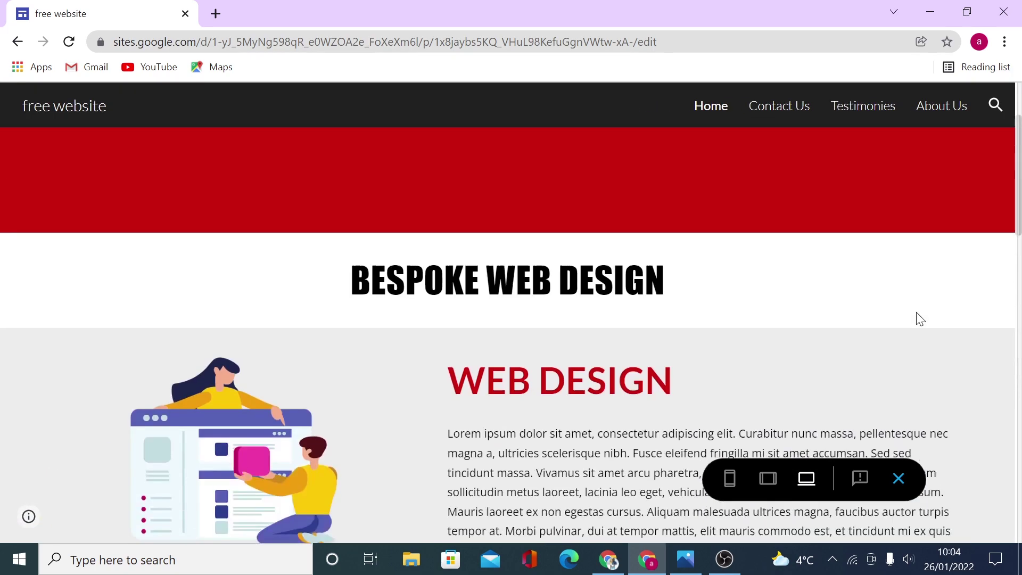
scroll(918, 315, "down", 15)
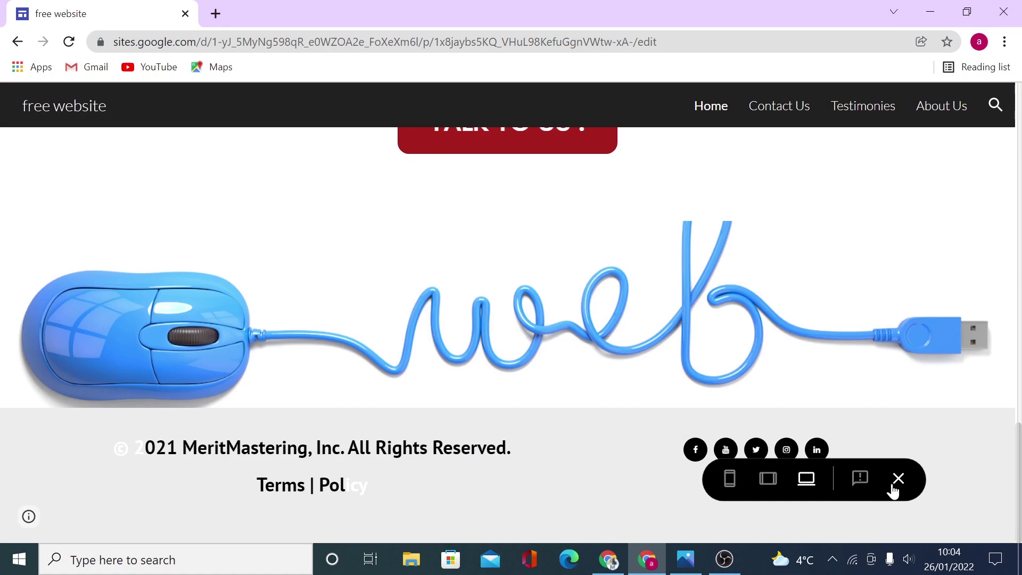
left_click(894, 485)
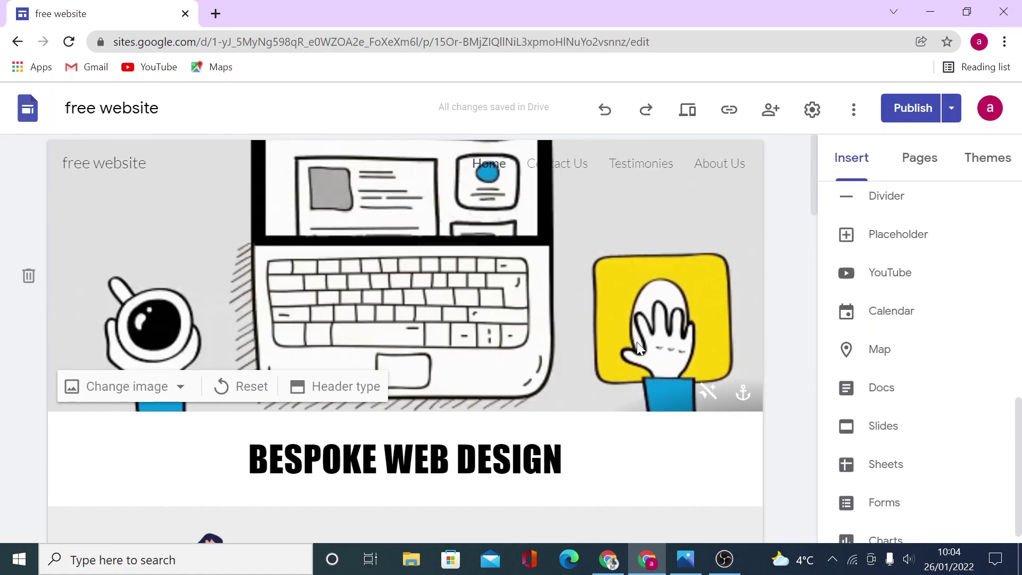
Step: Leave the full-screen web address image and switch to the browser window showing the request code tutorial page
scroll(558, 319, "down", 10)
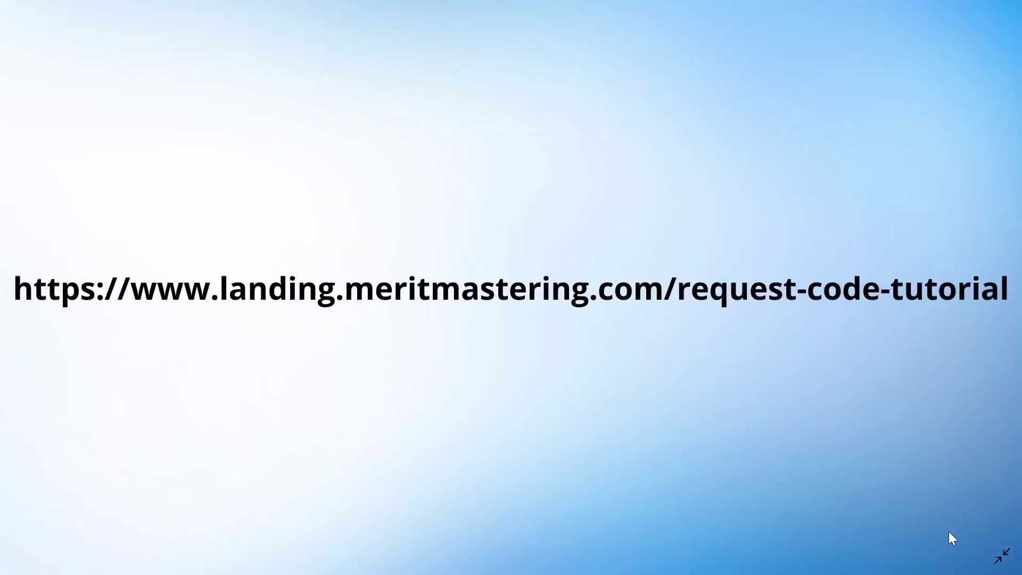
left_click(1002, 555)
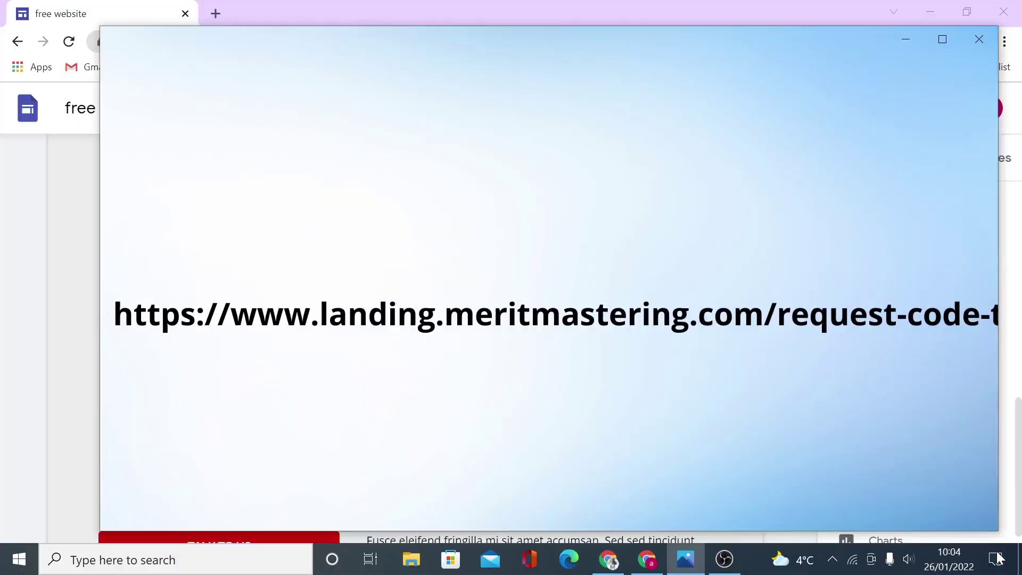
left_click(609, 559)
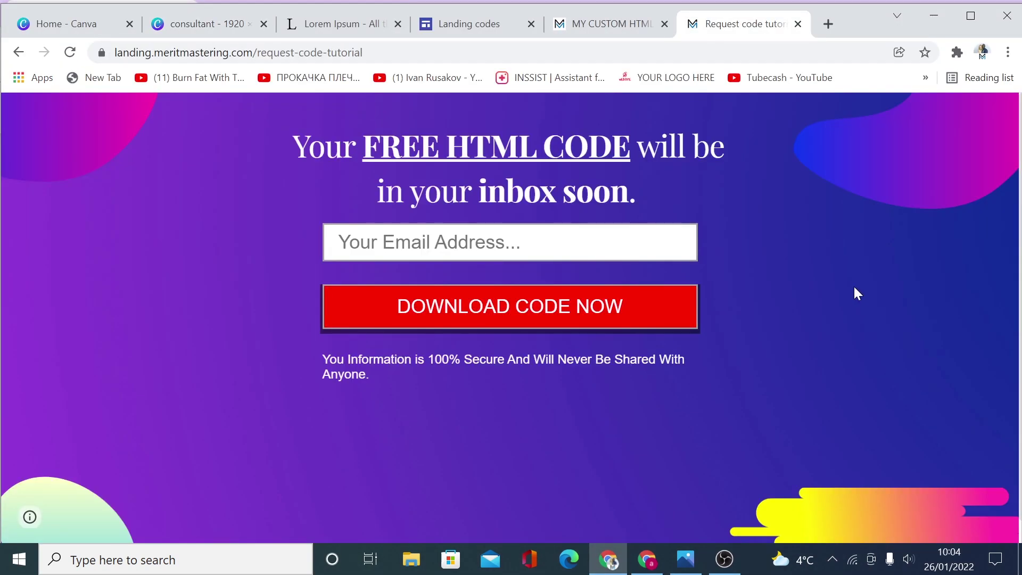
Step: Switch to the custom HTML code page and examine its social media icons, product images, buttons and subscriber forms
left_click(623, 23)
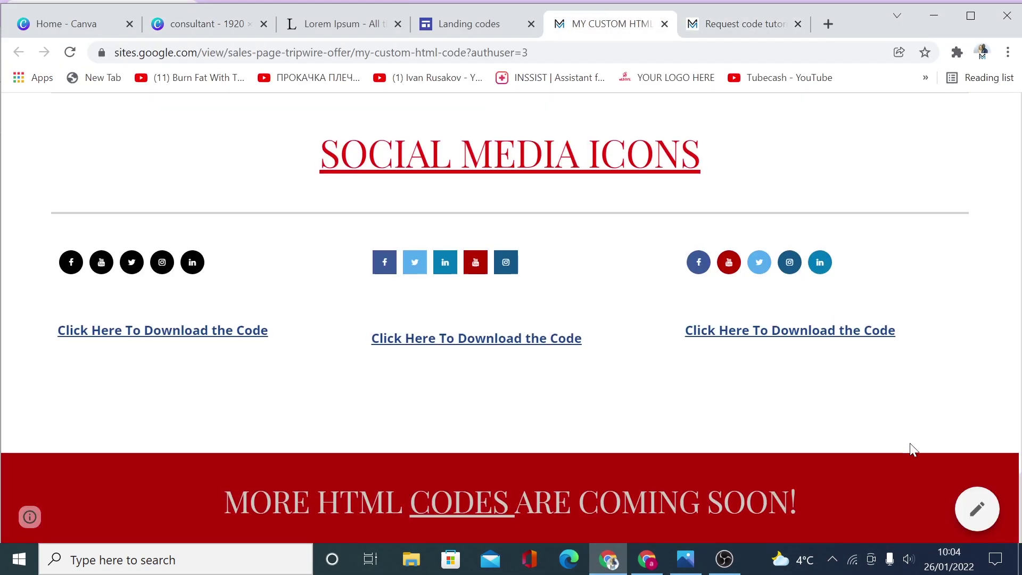
scroll(908, 445, "up", 7)
scroll(893, 445, "up", 6)
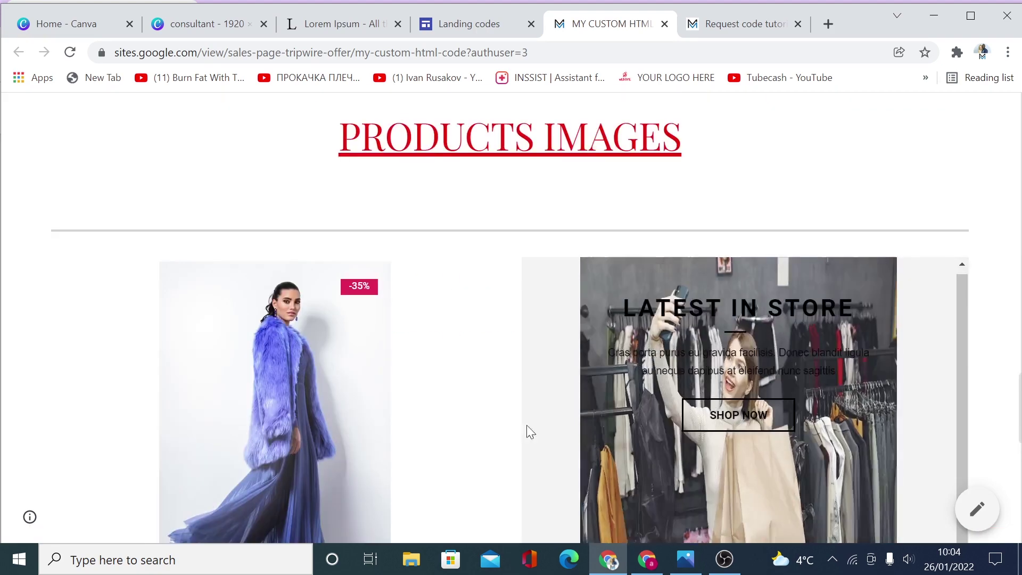
scroll(716, 395, "up", 15)
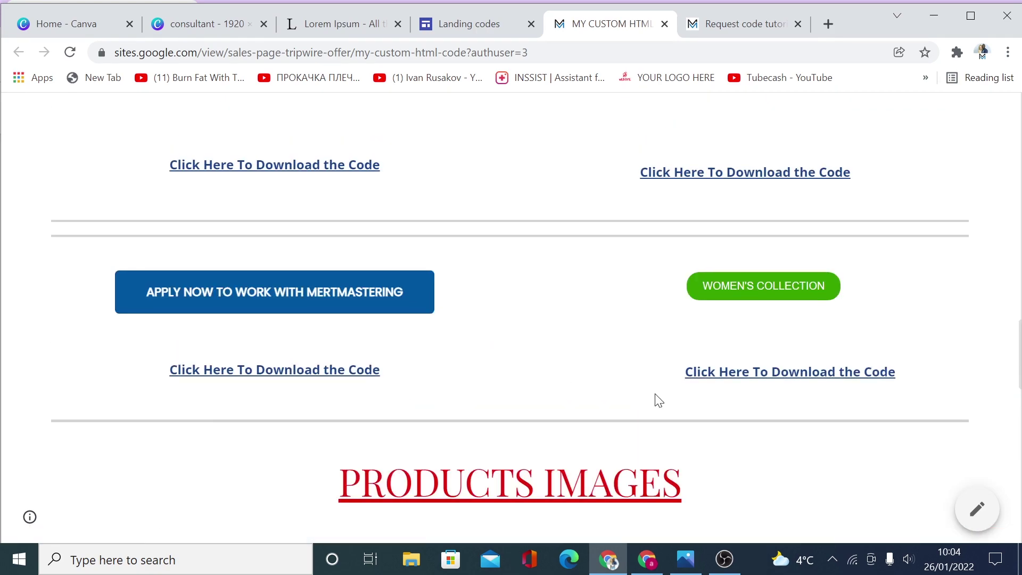
scroll(815, 433, "down", 4)
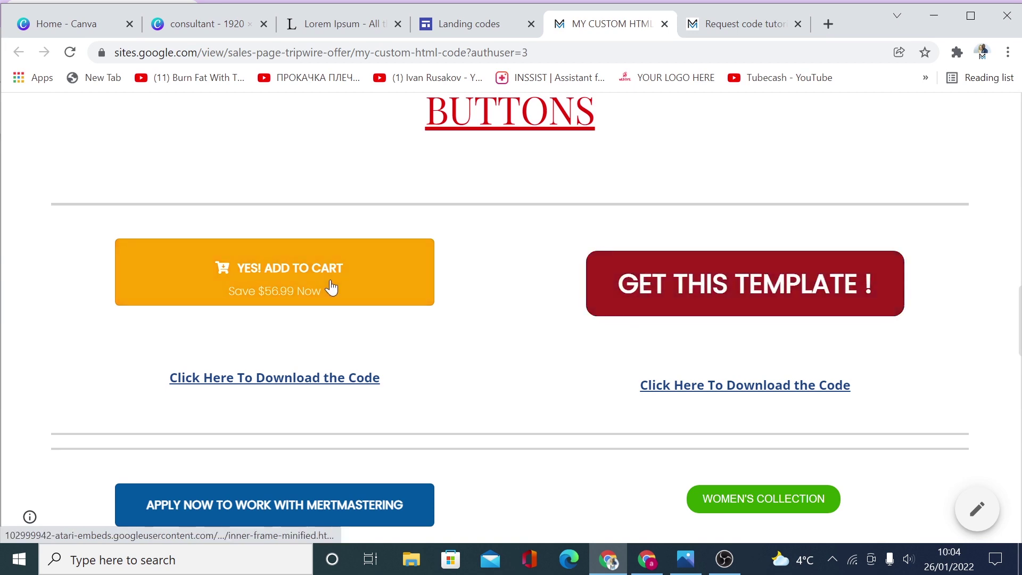
scroll(529, 388, "up", 10)
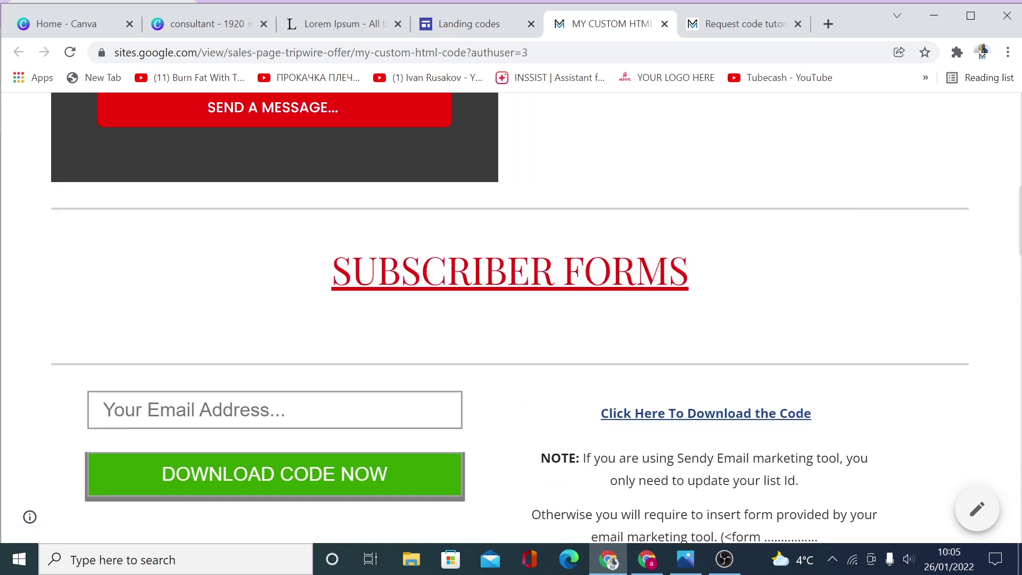
scroll(510, 318, "up", 10)
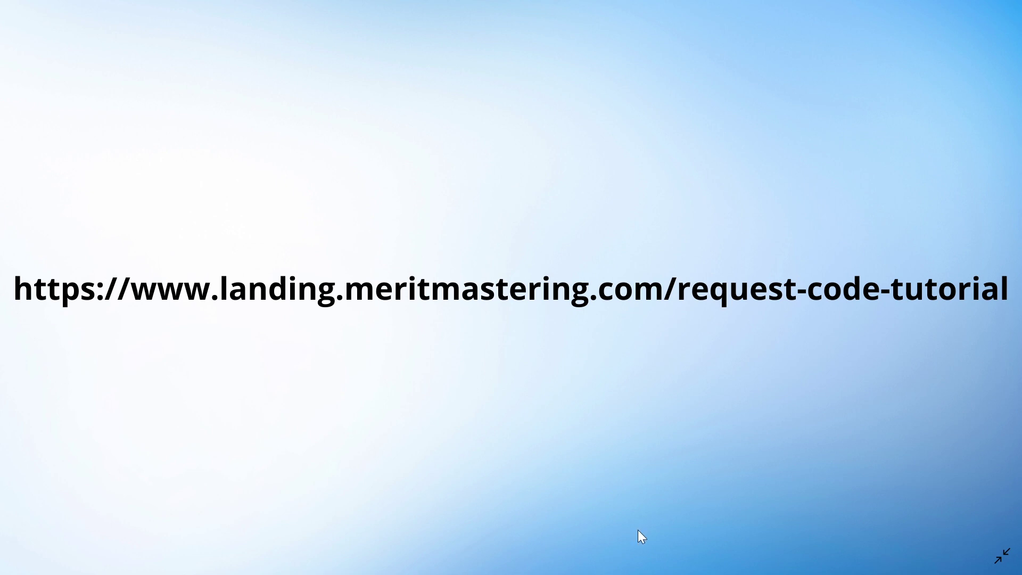
Step: Leave the full-screen web address image, return to the Google Sites editor, and look over the Home page and the insertable elements
left_click(995, 556)
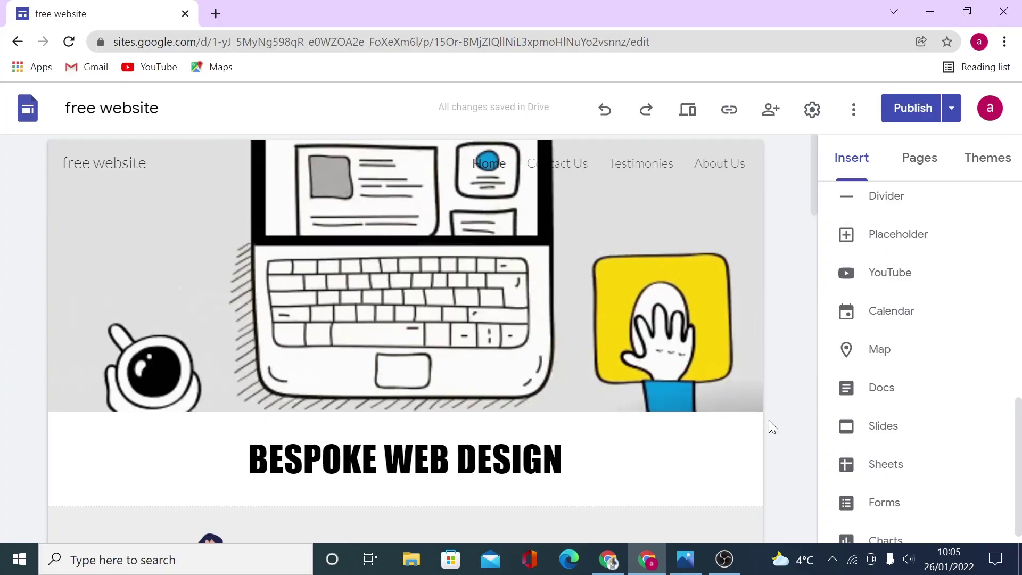
scroll(773, 427, "down", 2)
scroll(769, 420, "down", 1)
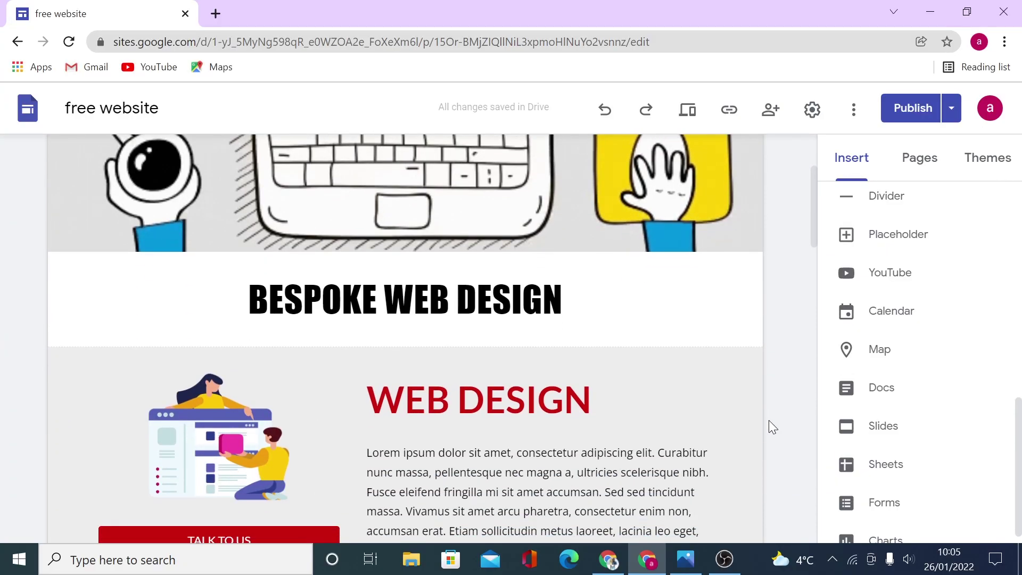
scroll(768, 420, "down", 1)
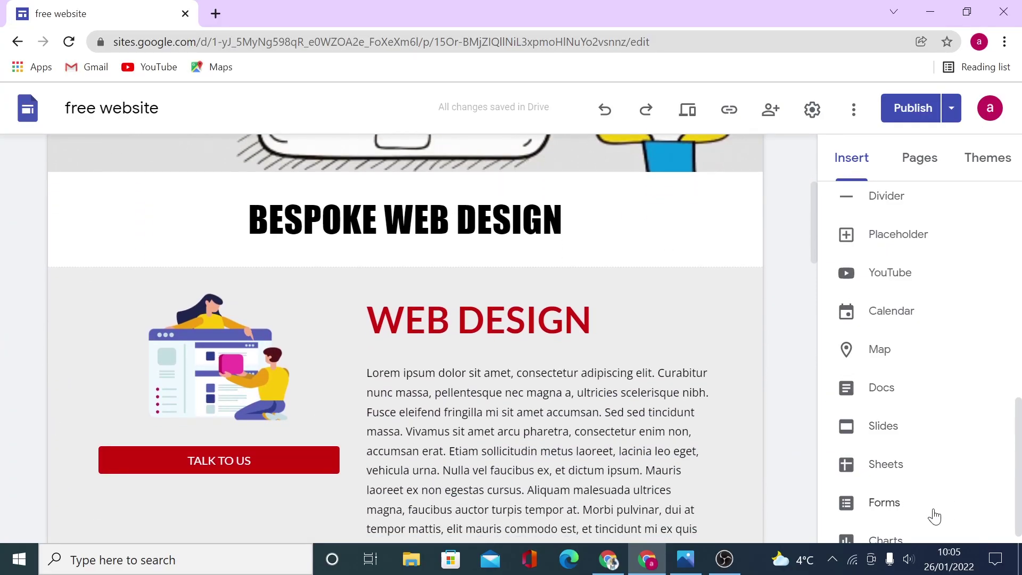
scroll(935, 516, "up", 8)
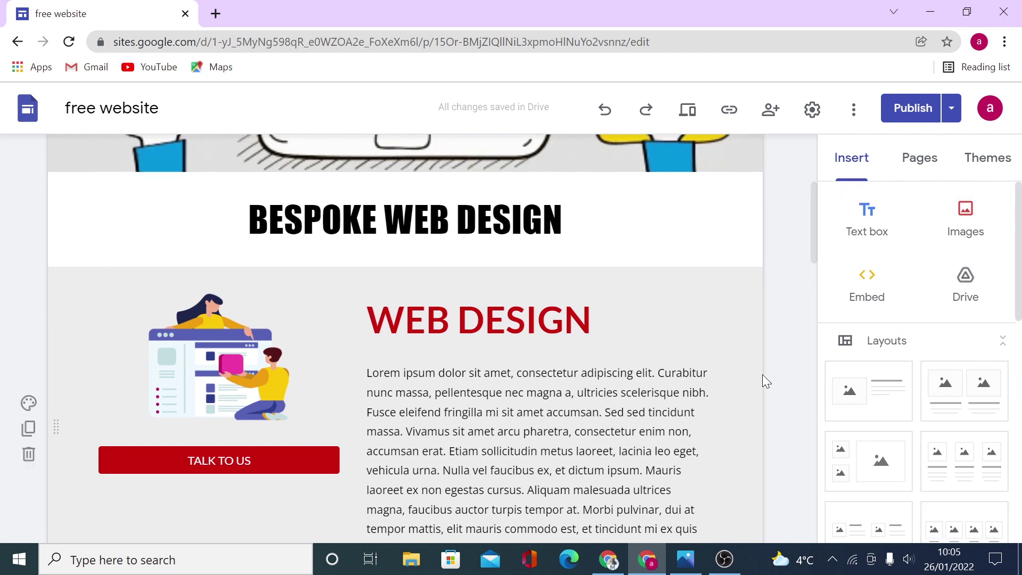
scroll(763, 375, "up", 3)
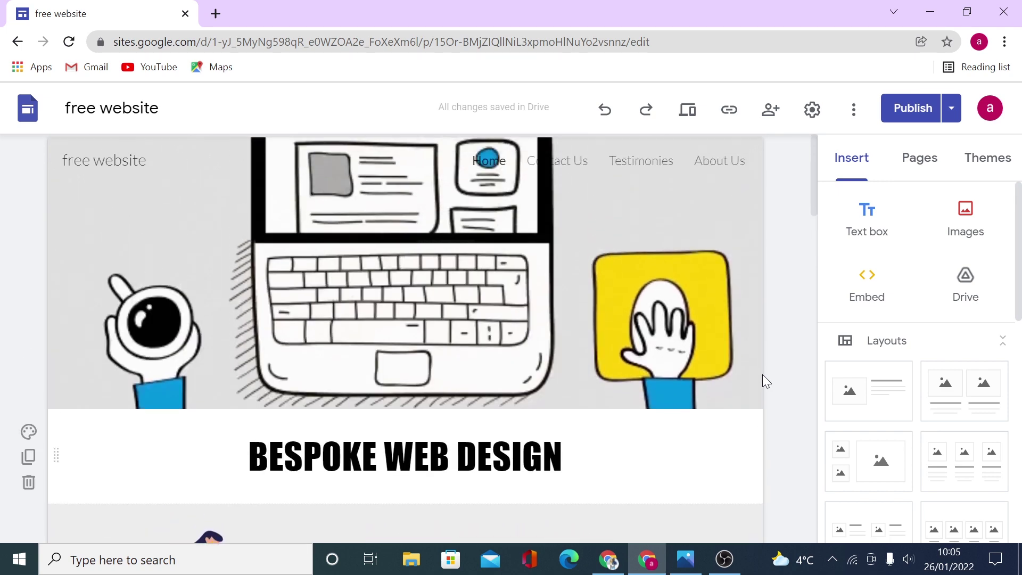